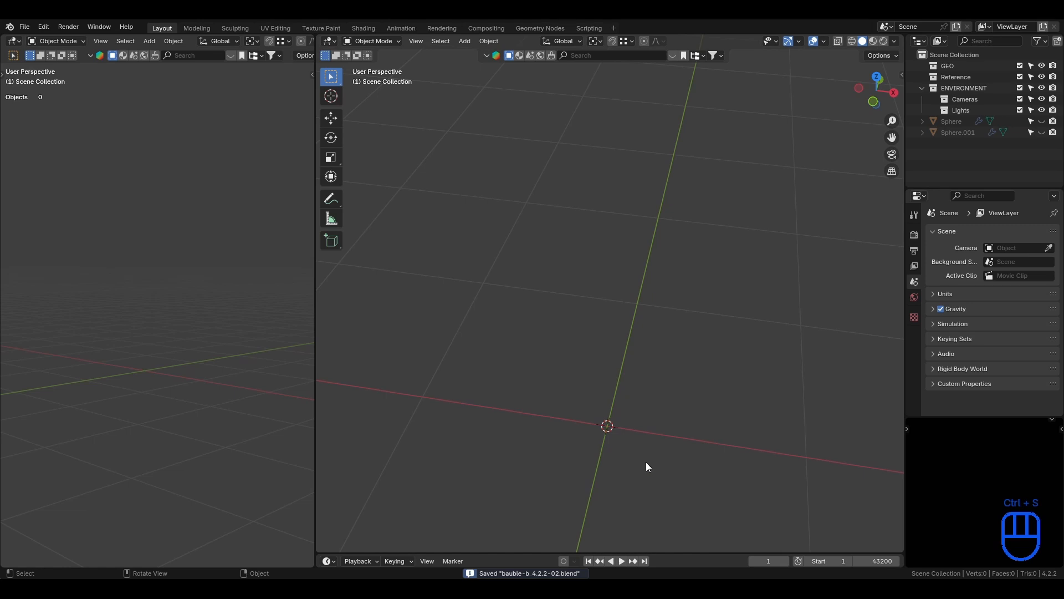
- Add a UV sphere mesh with 32 segments, 16 rings and a 1 m radius at the world origin
scroll(646, 466, "down", 2)
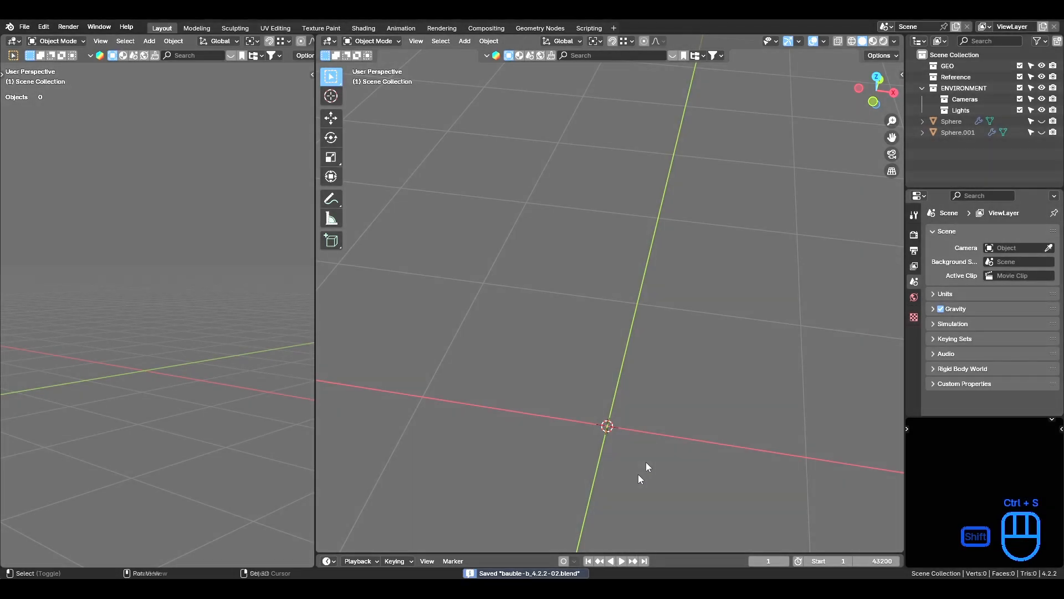
middle_click_drag(647, 467, 580, 379, "shift")
key("shift+a")
mouse_move(610, 312)
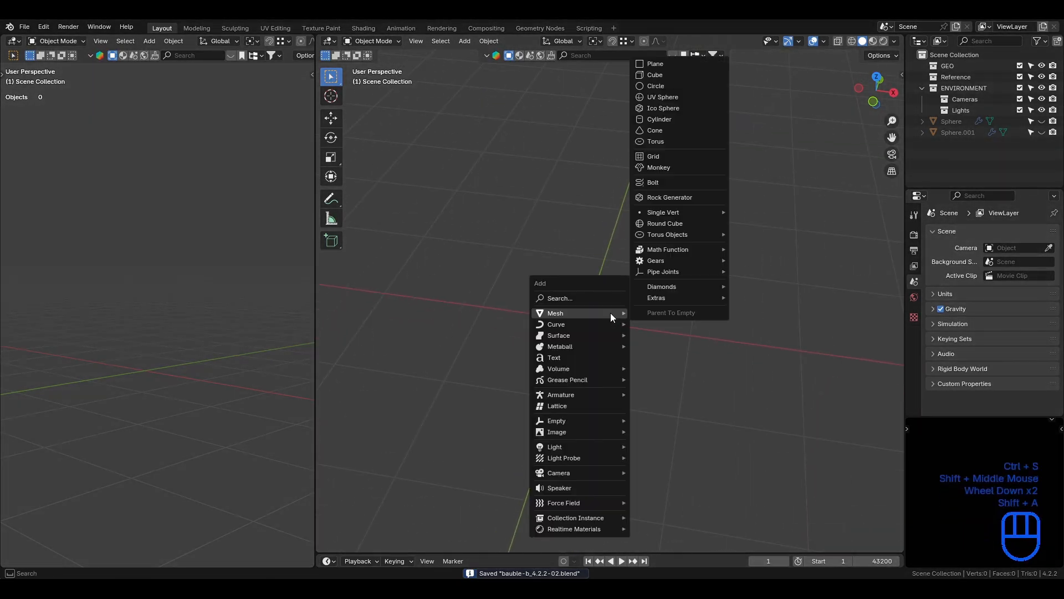
left_click(693, 98)
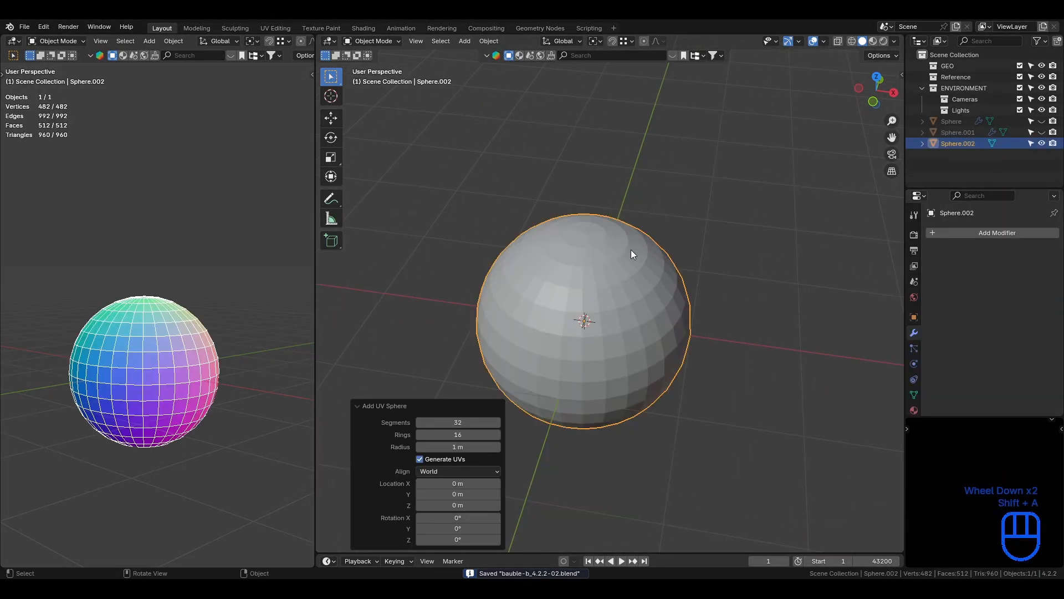
- In Edit Mode, delete the single pole vertex at the top of the sphere to open a round hole
key("Tab")
middle_click_drag(586, 246, 597, 247, "shift")
left_click(599, 247)
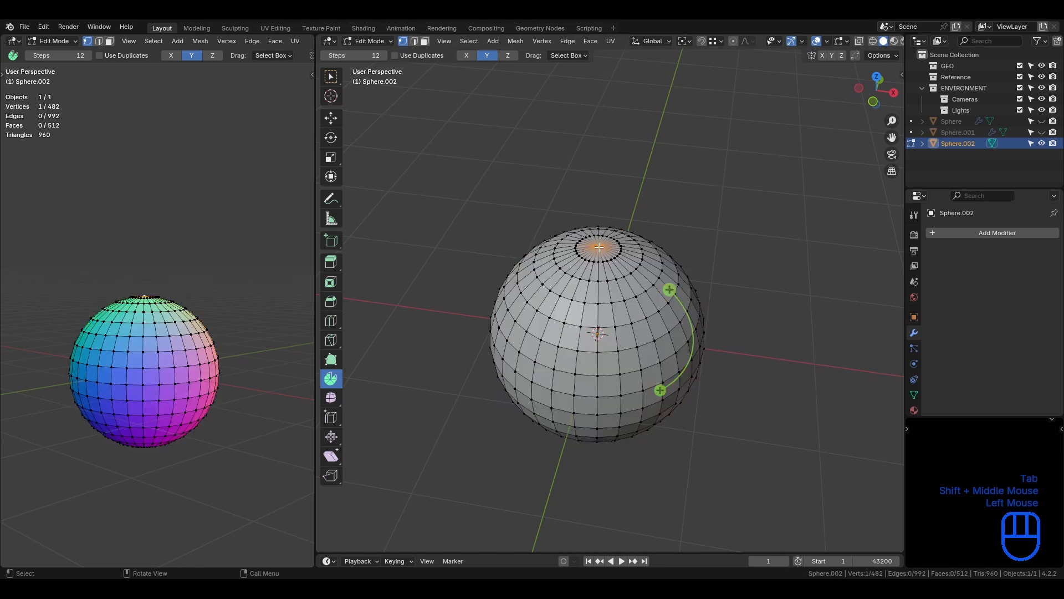
scroll(598, 247, "up", 4)
middle_click_drag(606, 289, 644, 377, "shift")
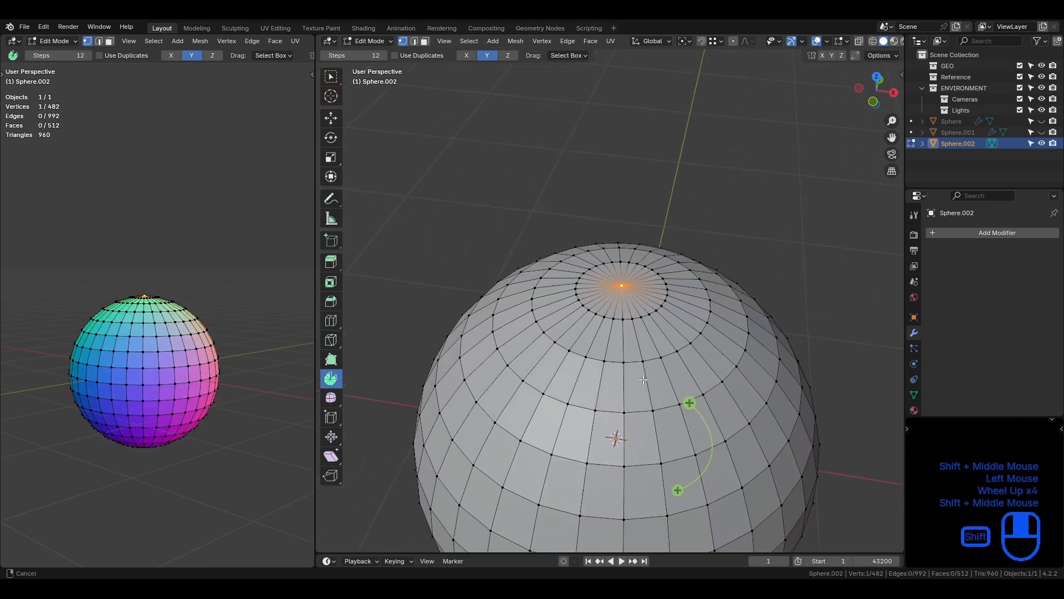
scroll(644, 377, "up", 1)
middle_click(626, 293, "alt")
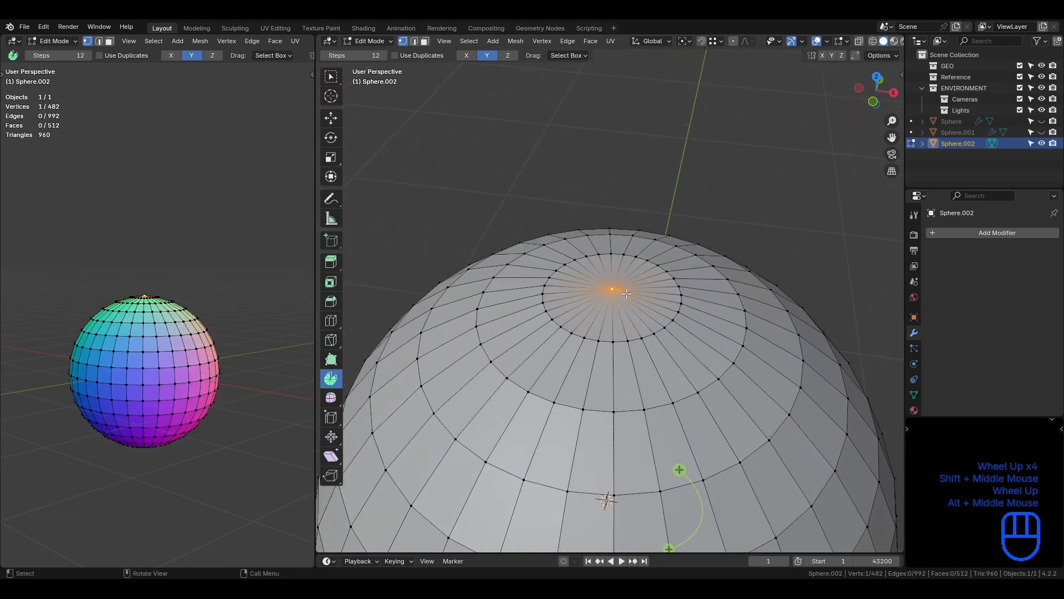
key("x")
left_click(627, 294)
- Extrude the edge loop around the top hole and move it down about 0.063 m along Z
left_click(677, 291, "alt")
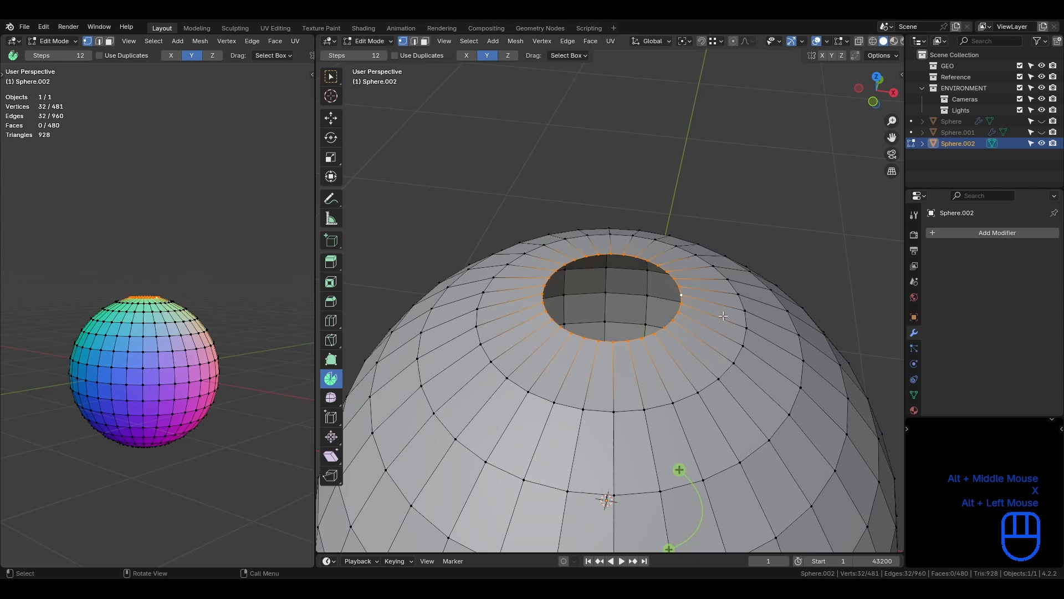
key("e")
right_click(723, 315)
key("g")
key("z")
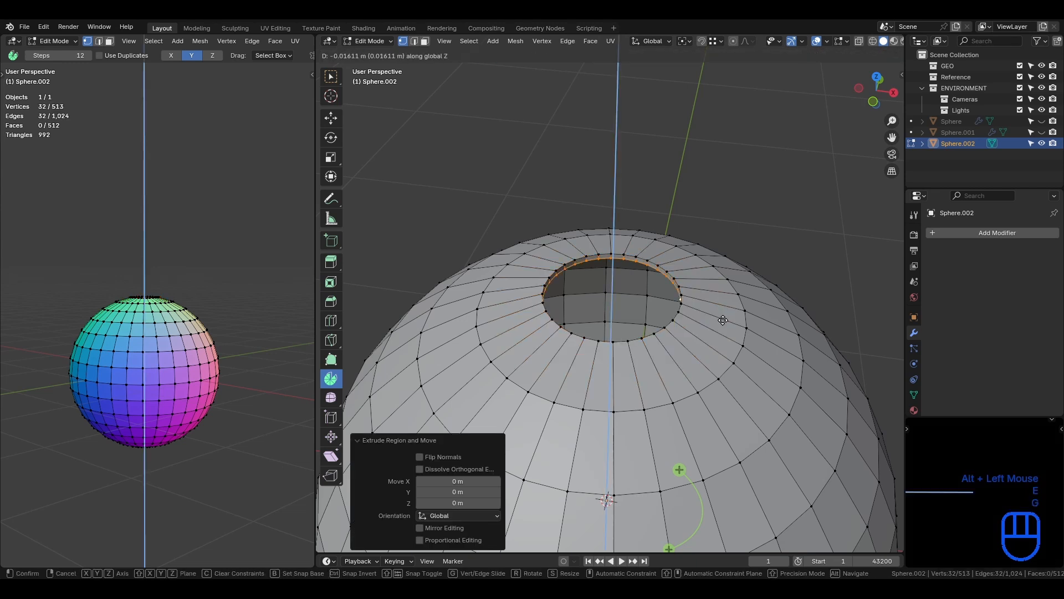
left_click(725, 331)
- Extrude the lowered edge loop again in place and scale it inward to about 0.938
key("e")
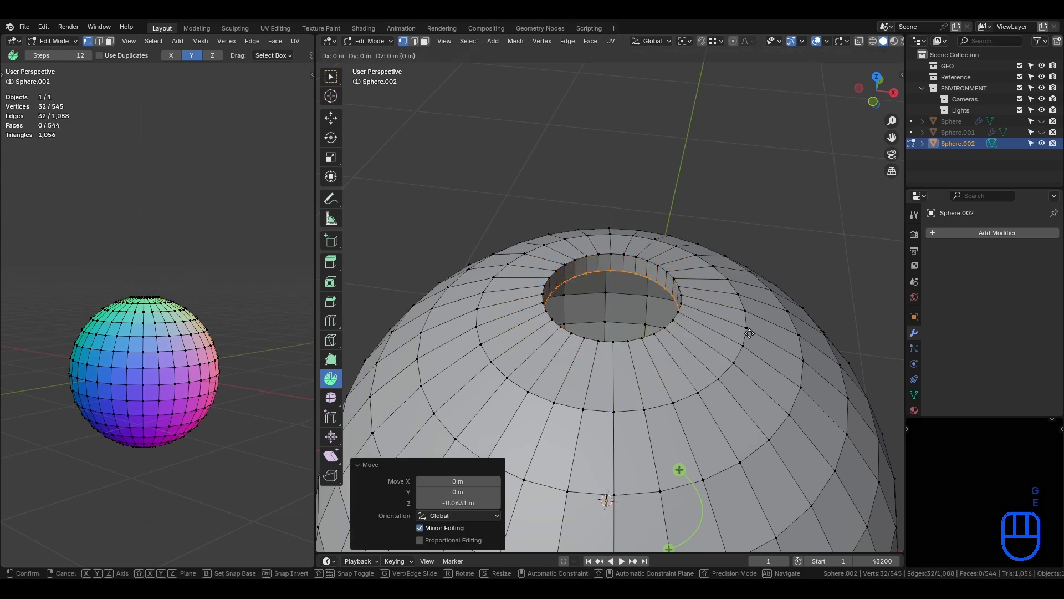
right_click(726, 331)
key("s")
left_click(746, 332)
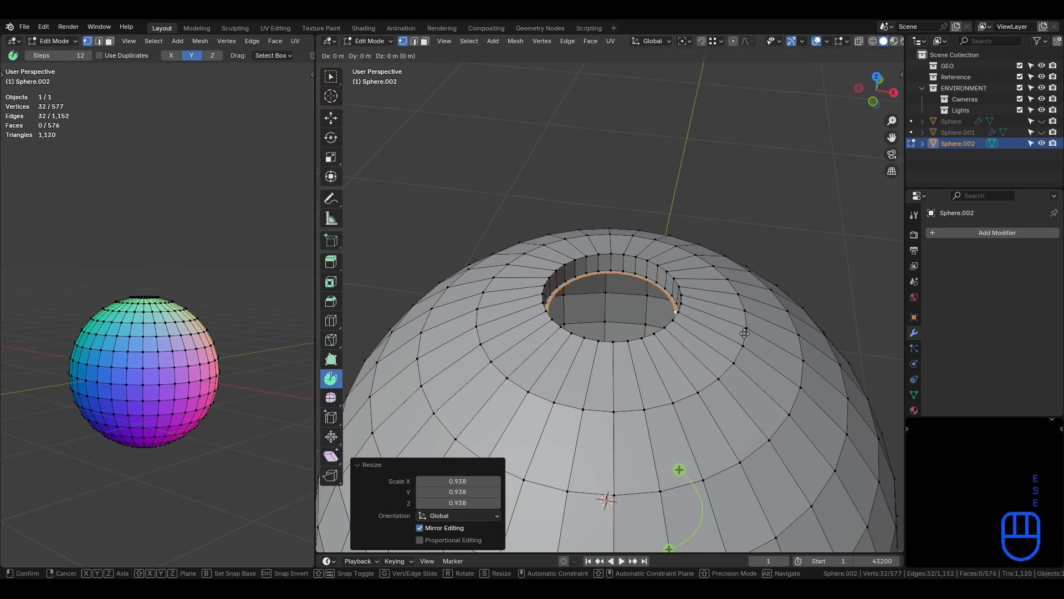
- Extrude the inner edge loop up about 0.073 m along Z and scale it outward slightly, to about 1.04
key("e")
key("z")
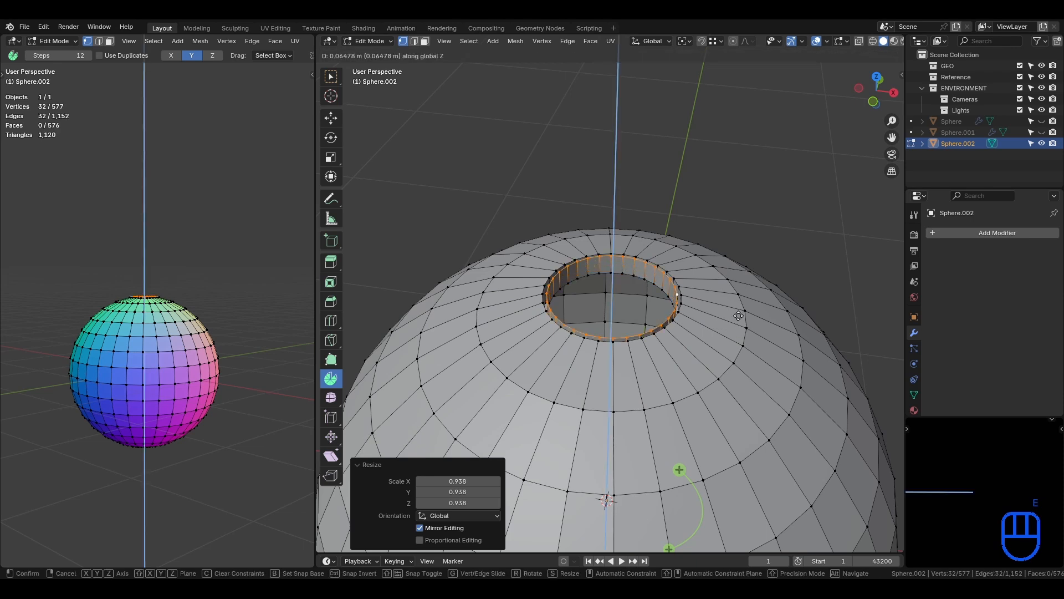
left_click(739, 315)
key("s")
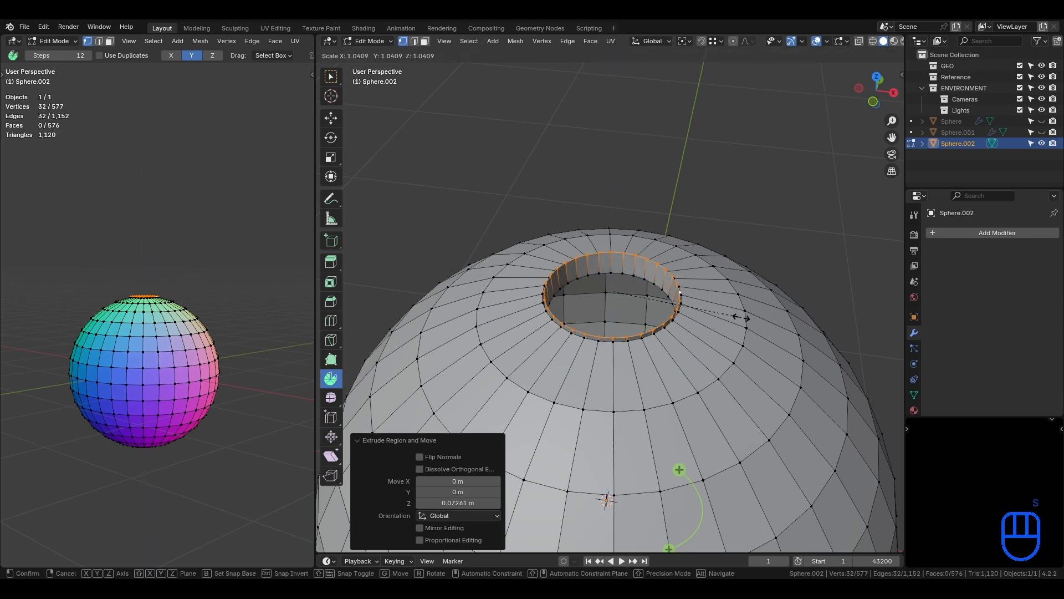
left_click(741, 318)
- Extrude the inner loop at the hole's rim upward about 0.214 m along Z to form the neck wall
key("KP_1")
key("e")
right_click(716, 307)
key("g")
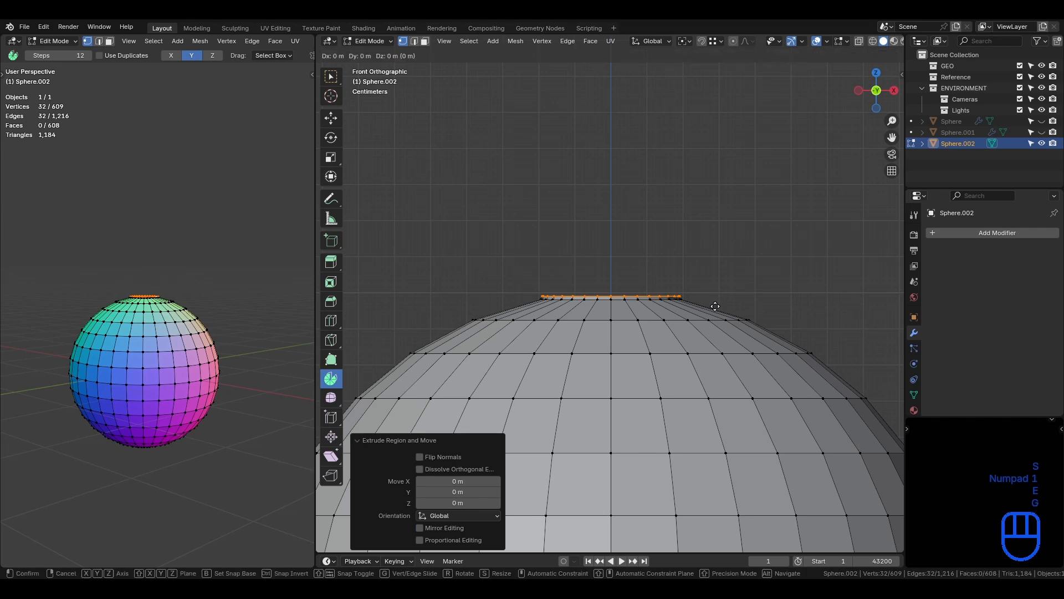
key("z")
left_click(701, 229)
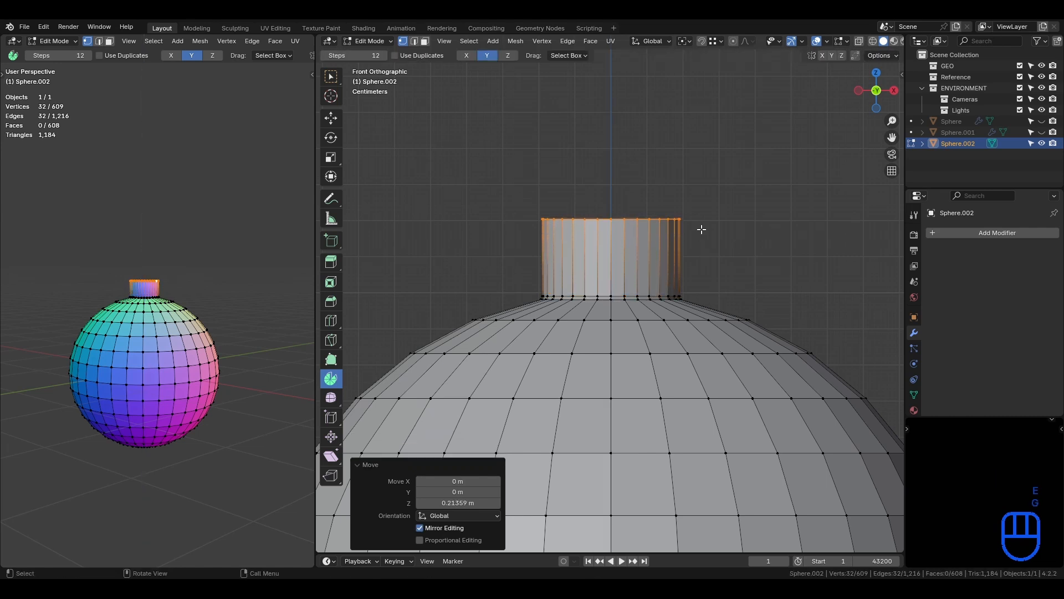
- Flare the neck's top loop by scaling it to about 1.3 and lower it about 0.015 m along Z
key("s")
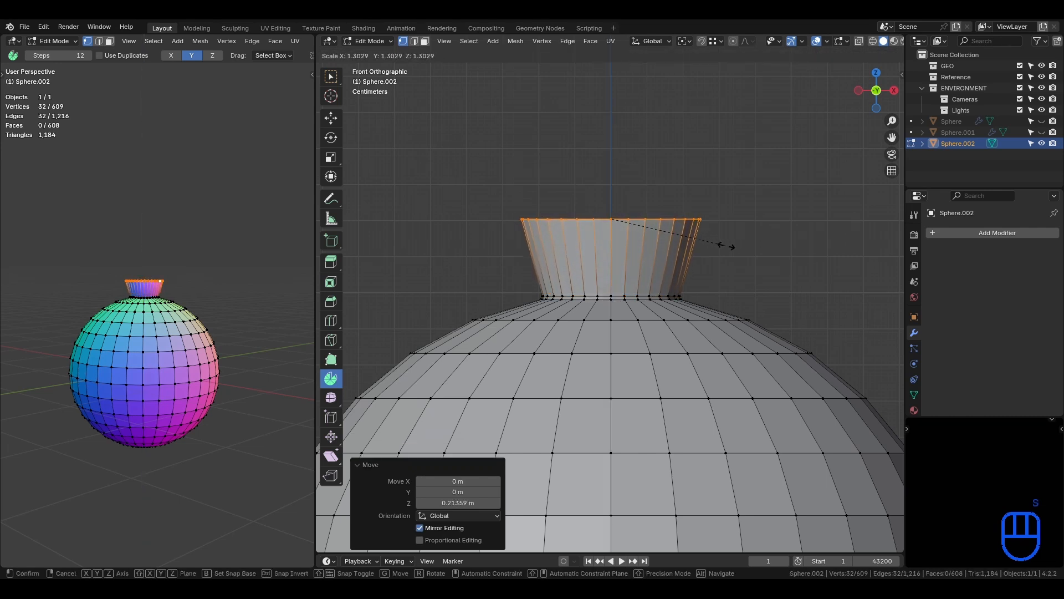
left_click(726, 247)
key("g")
key("z")
left_click(728, 251)
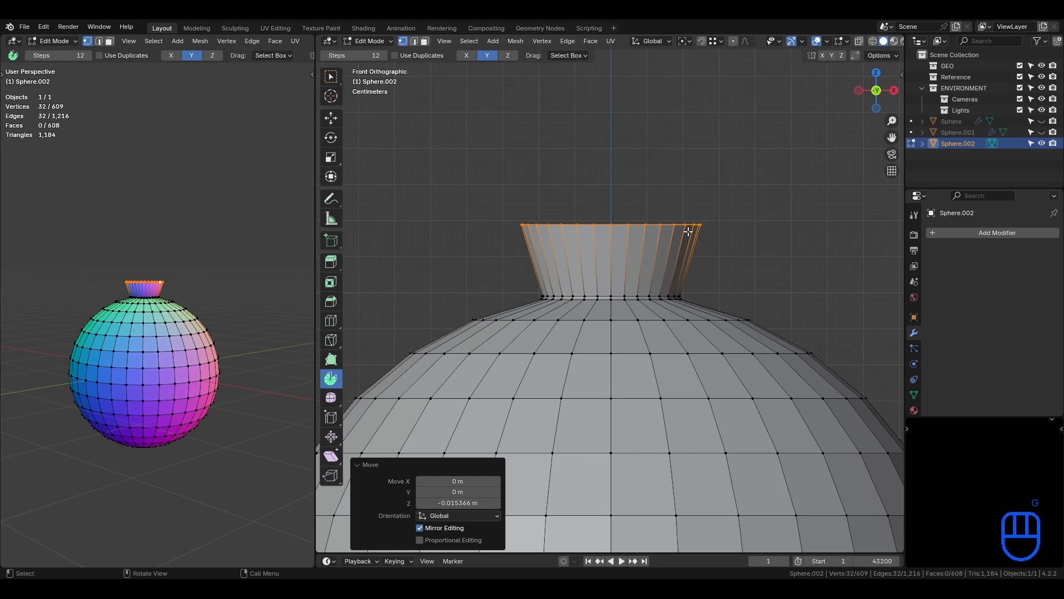
- Extrude the neck's top loop and scale it inward to about 0.453 to form the cap's flat ring
middle_click_drag(651, 547, 667, 468)
key("e")
key("s")
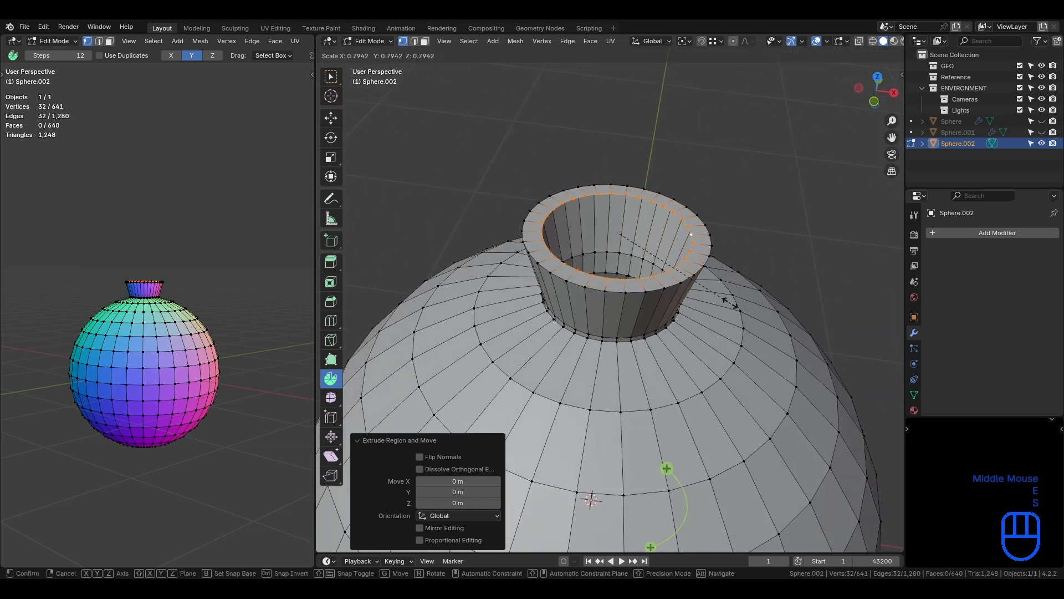
left_click(686, 268)
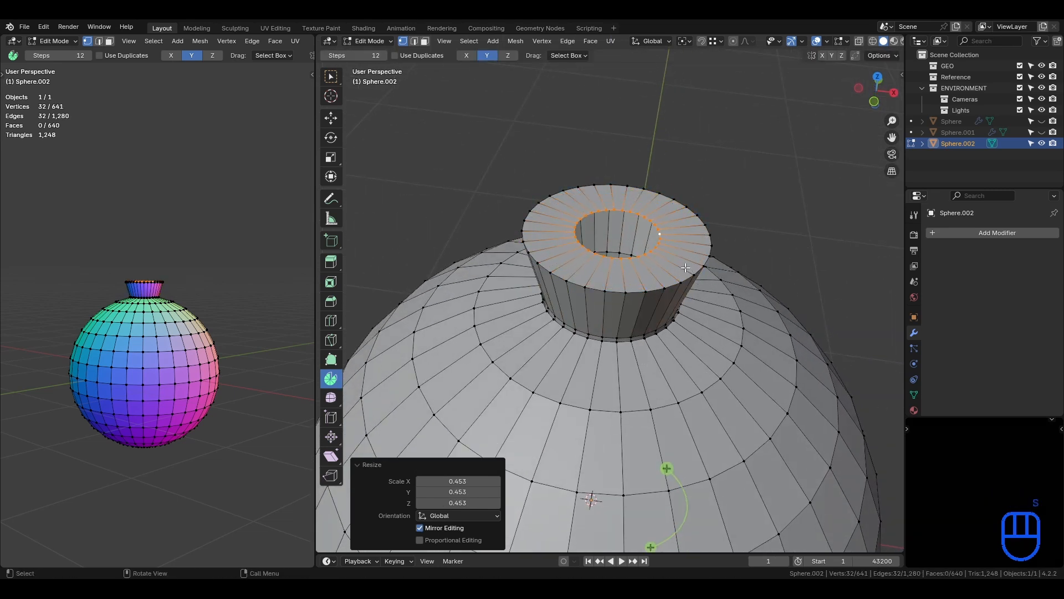
- Close the cap's central hole with Grid Fill, using a span of 8 and an offset of 5
key("F3")
left_click(743, 288)
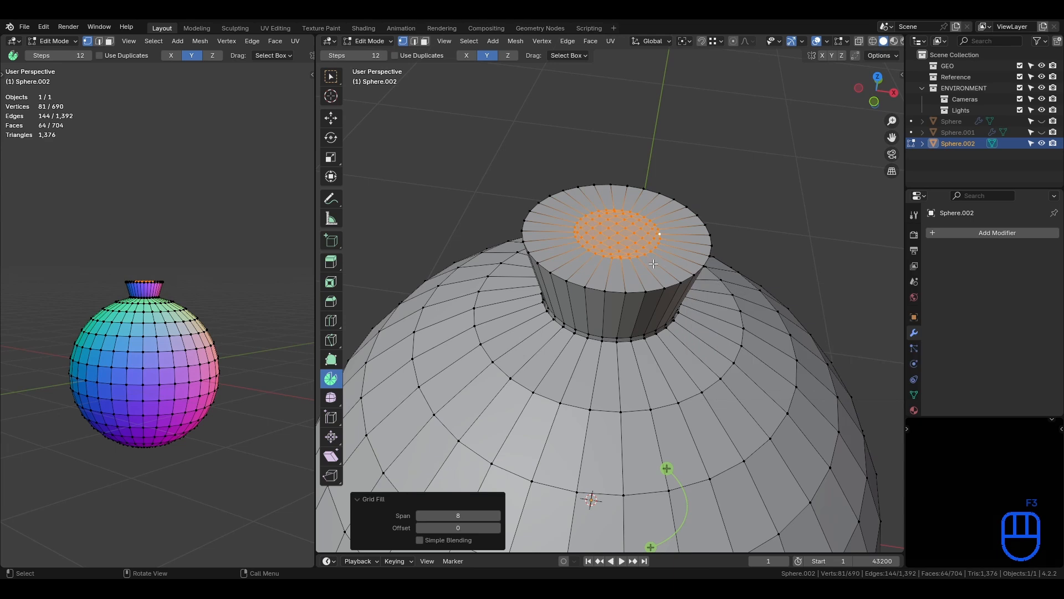
key("KP_7")
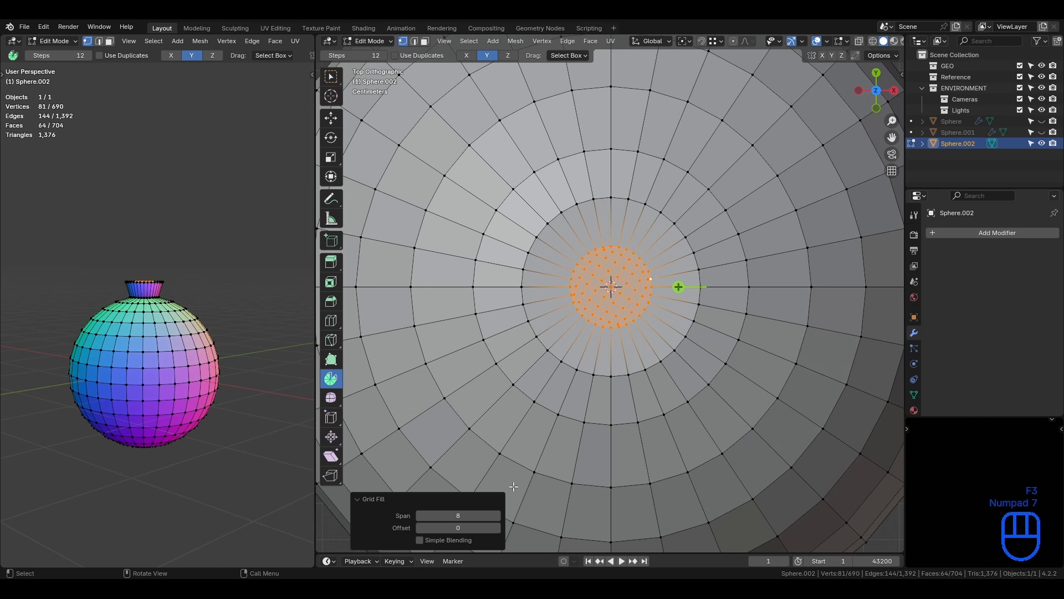
left_click(497, 526)
left_click(497, 527)
left_click(497, 526)
left_click(496, 526)
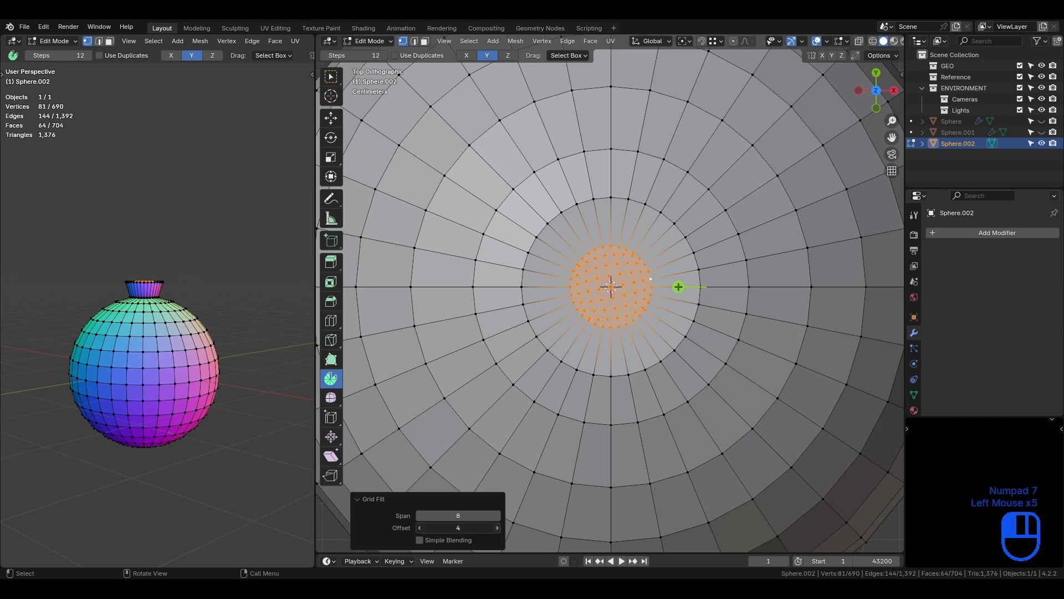
left_click(497, 527)
- Add two unslid loop cuts to the flat ring on the cap's top face
middle_click_drag(638, 421, 673, 260)
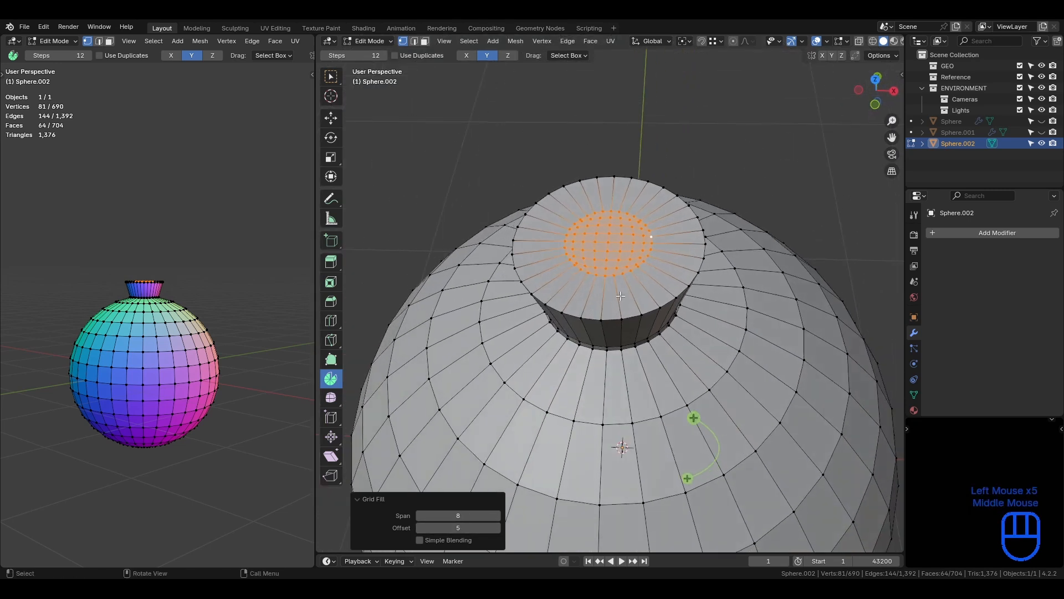
key("ctrl+r")
scroll(673, 260, "up", 1)
left_click(673, 260)
right_click(673, 259)
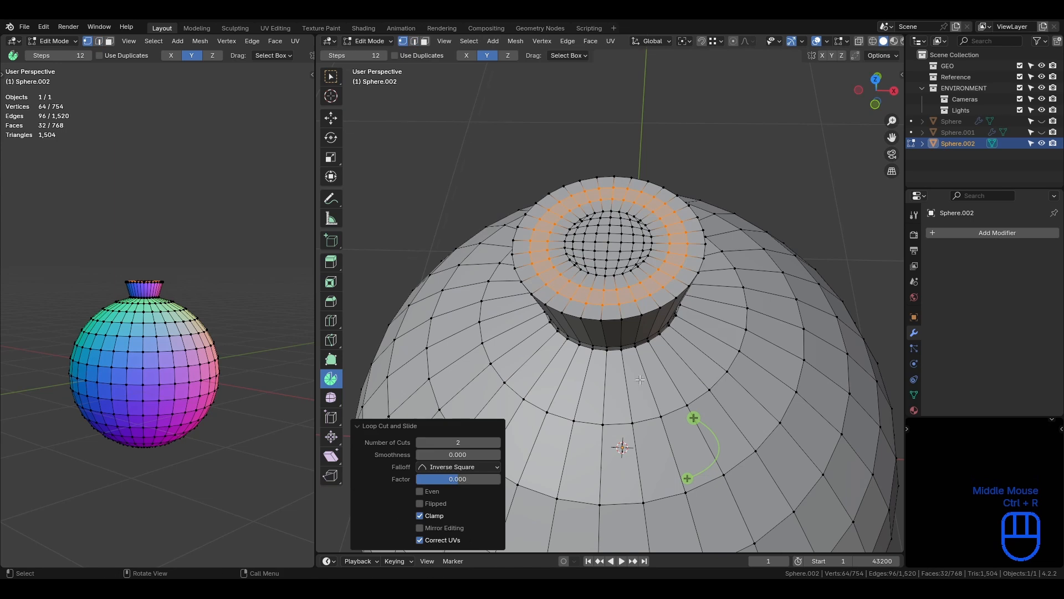
- Add two evenly spaced horizontal loop cuts around the flared neck wall
middle_click_drag(638, 316, 630, 271)
key("ctrl+r")
left_click(631, 271)
right_click(631, 270)
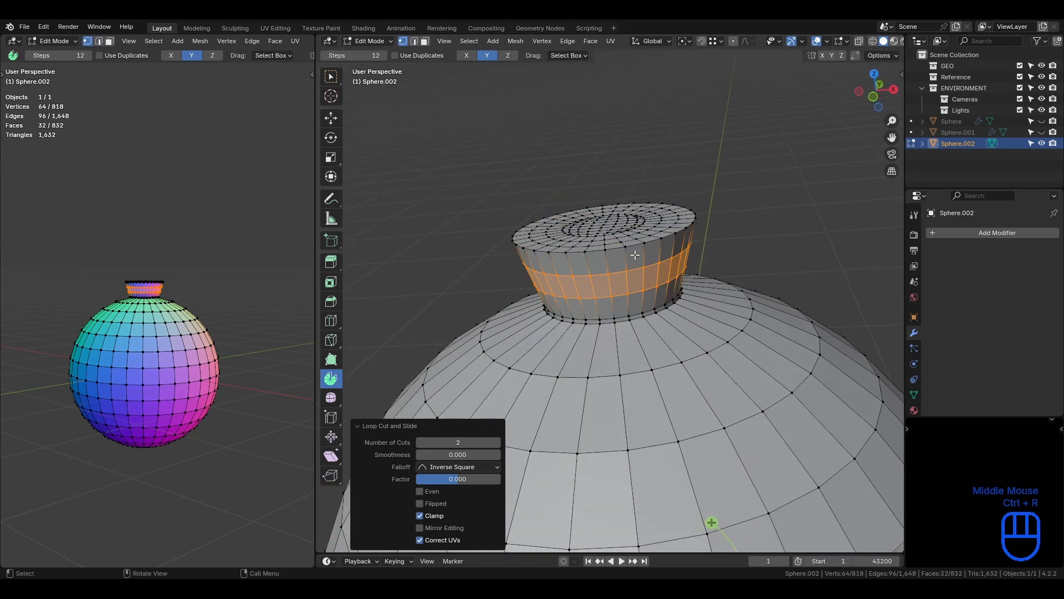
- Bevel the cap's top outer edge loop and the loop at the neck's base by about 0.0129 m with 2 segments, then save the file
left_click(625, 246, "alt")
middle_click_drag(630, 331, 640, 358)
scroll(640, 357, "up", 1)
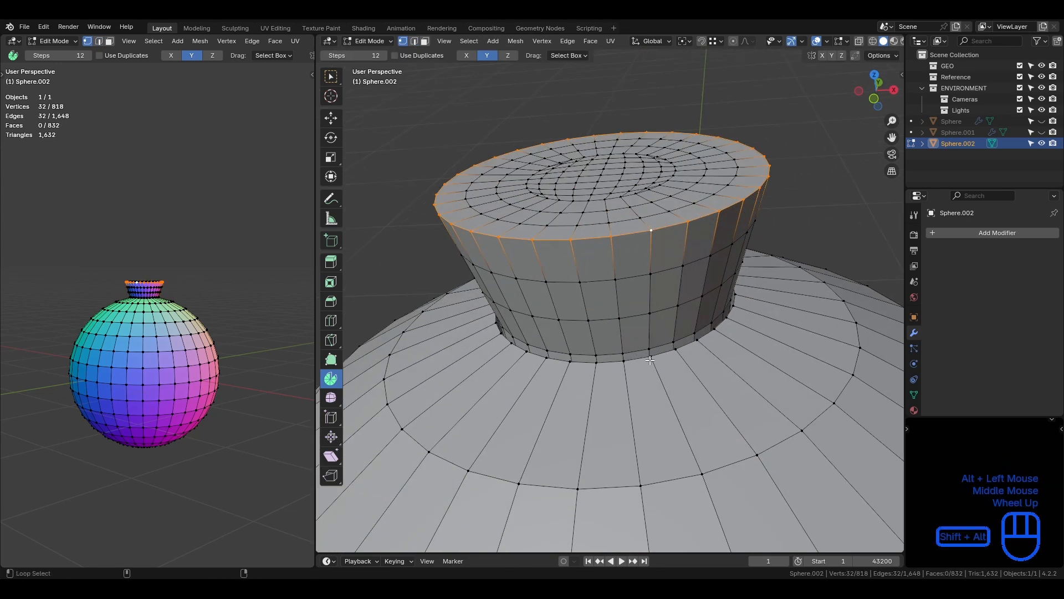
left_click(642, 361, "alt+shift")
key("ctrl+z")
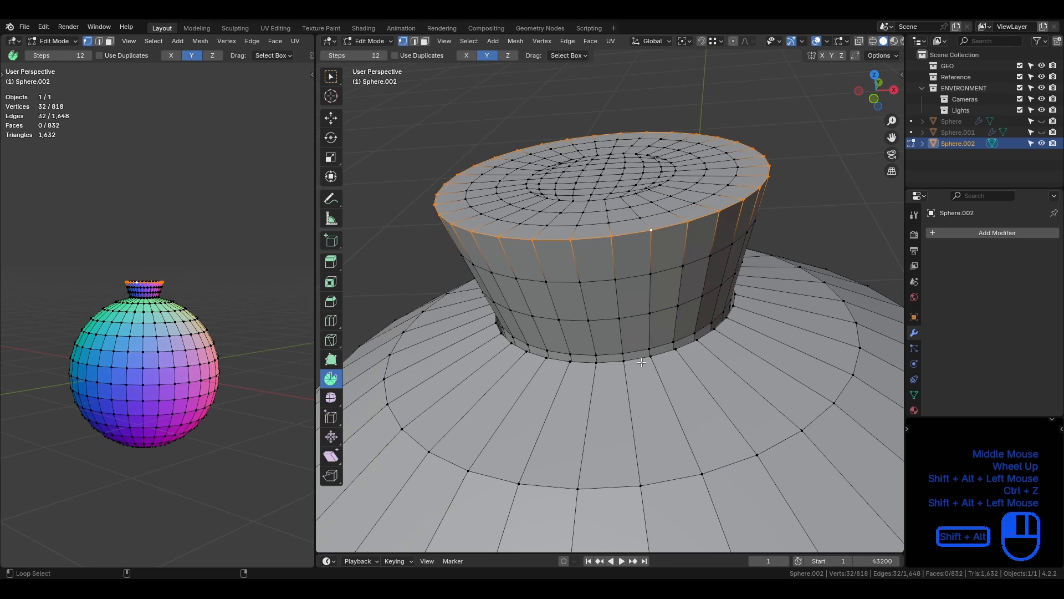
left_click(638, 361, "alt+shift")
middle_click_drag(638, 360, 723, 372)
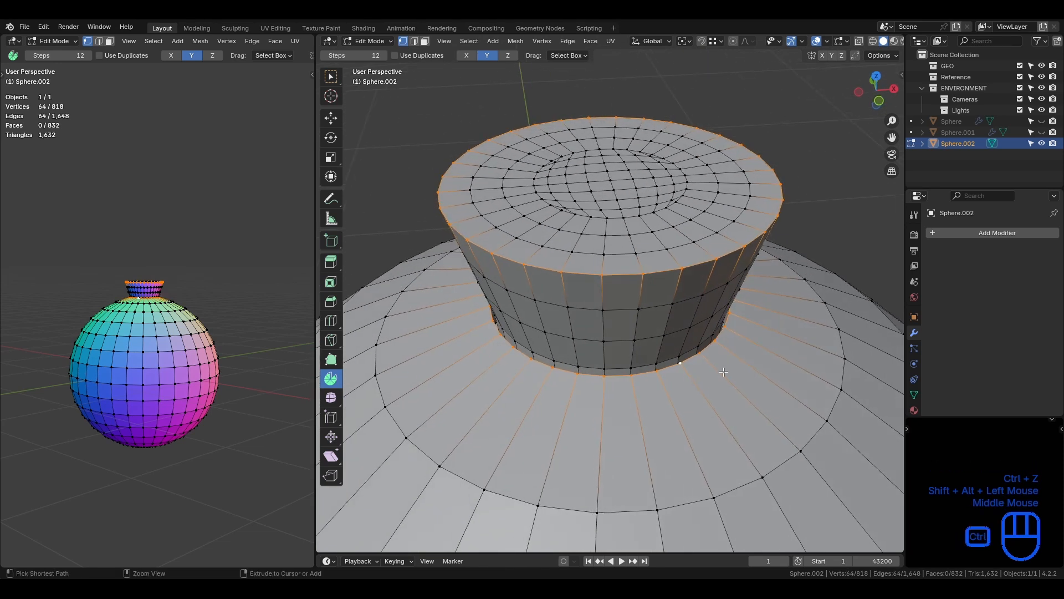
key("ctrl+b")
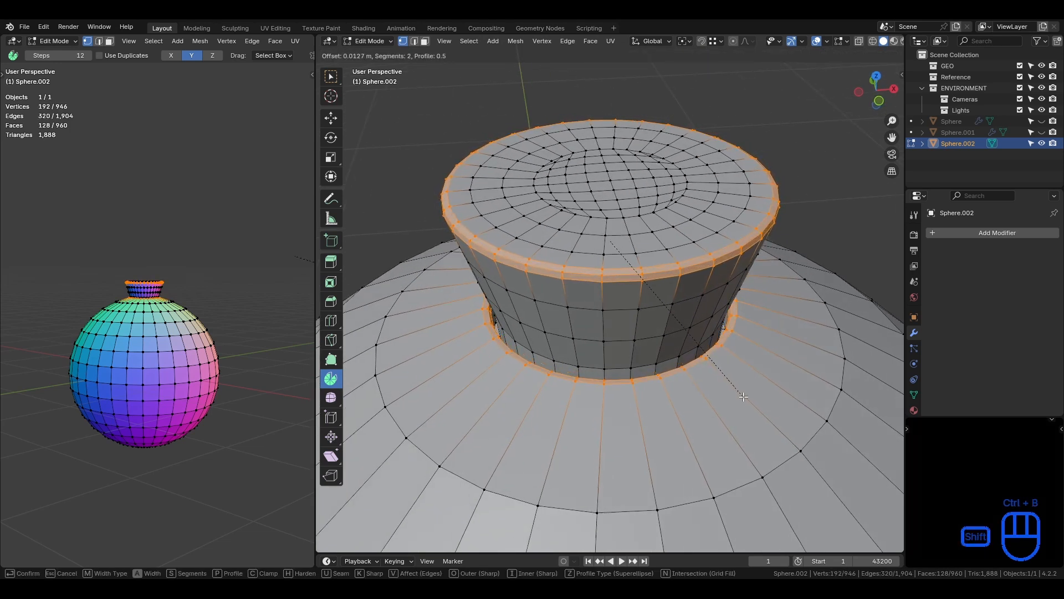
left_click(743, 397)
key("ctrl+s")
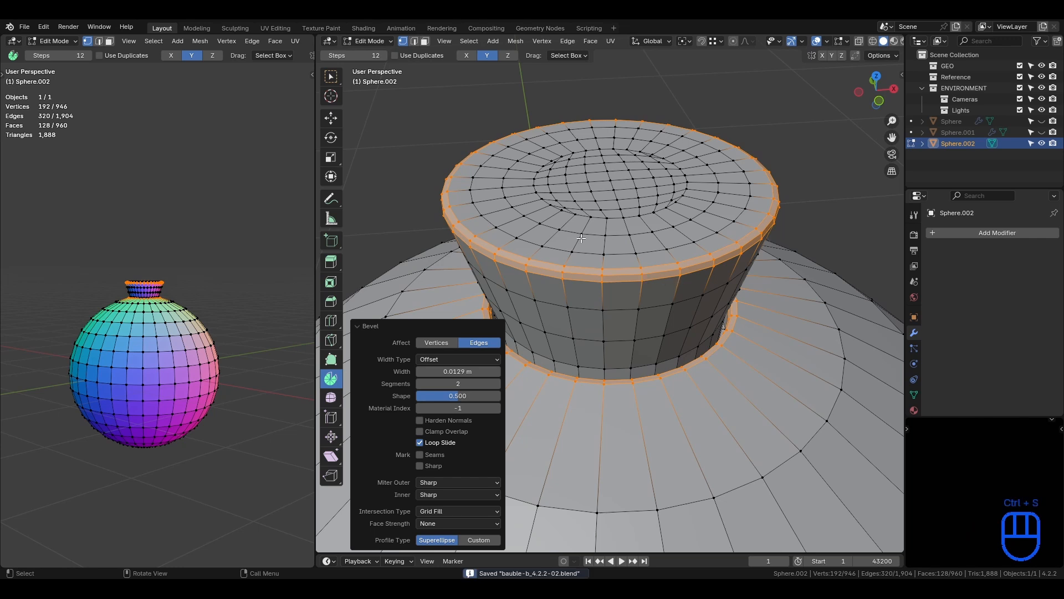
left_click(536, 176)
left_click(543, 181, "ctrl+shift")
middle_click_drag(543, 181, 627, 370)
key("KP_7")
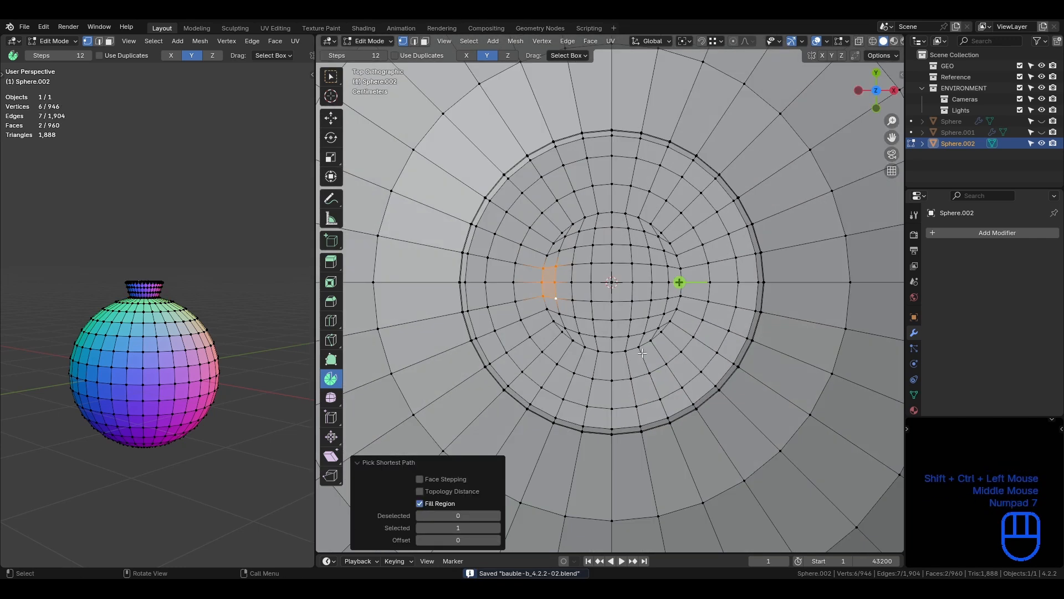
key("KP_1")
double_click(331, 379)
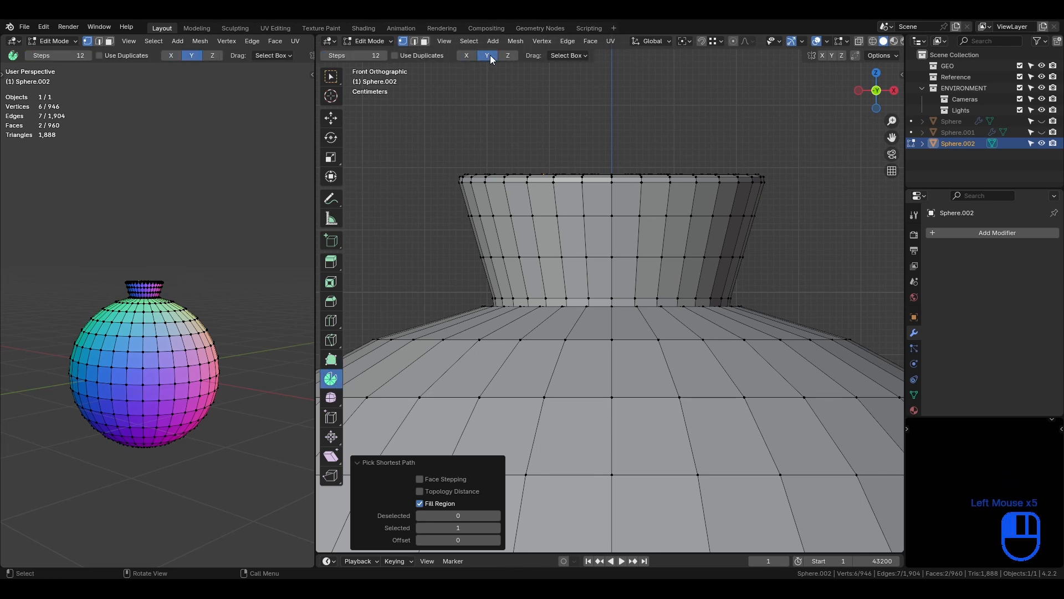
left_click(490, 55)
middle_click_drag(646, 155, 615, 180)
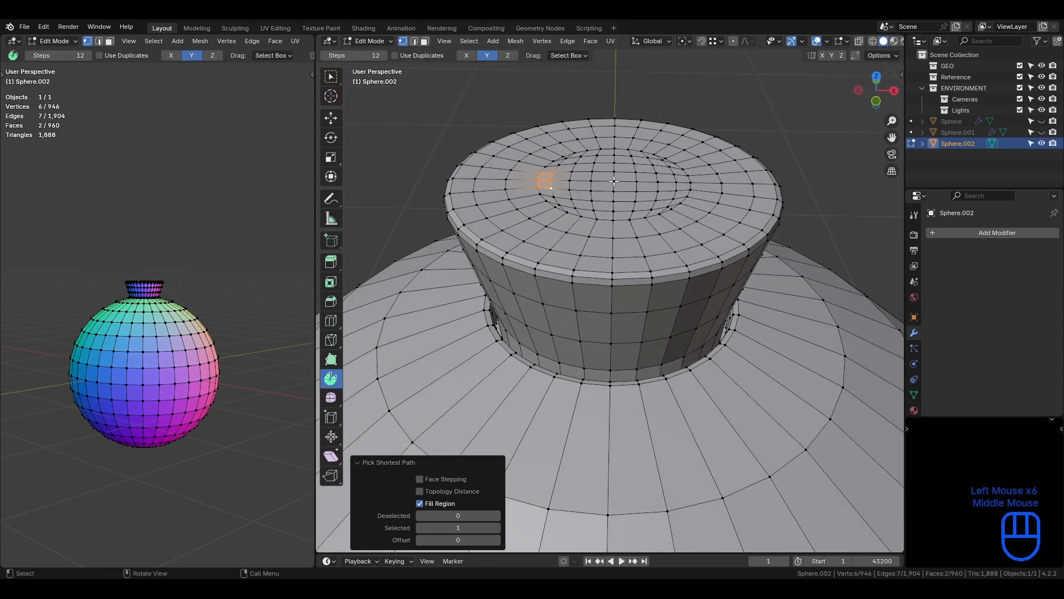
- Snap the 3D cursor to the cap's centre vertex and select the two adjacent faces just outside the central grid on the negative X side
left_click(614, 181)
key("shift+s")
left_click(534, 170)
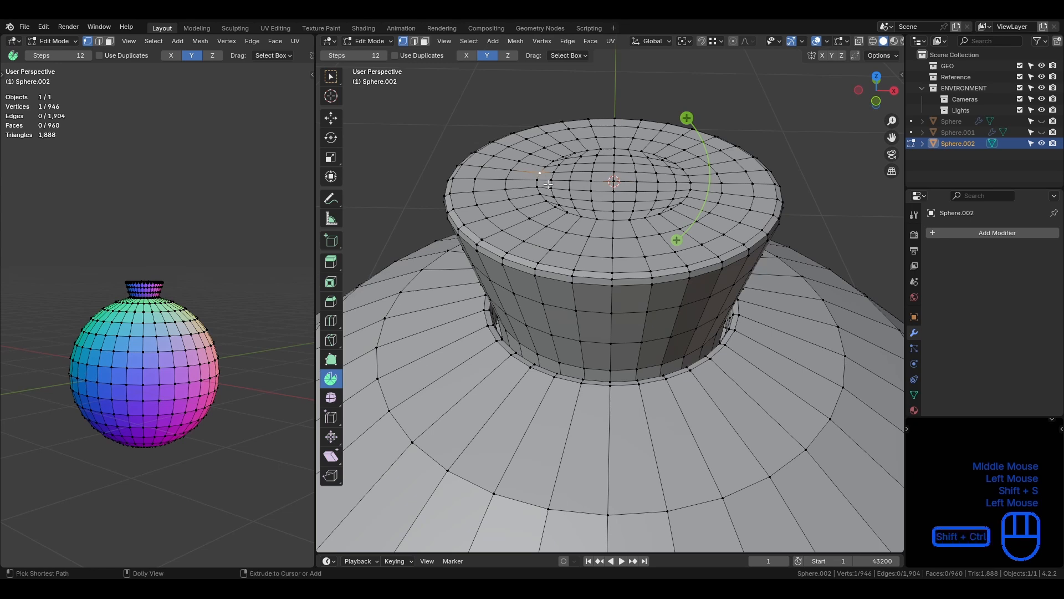
left_click(552, 186, "ctrl+shift")
- Spin the two selected faces about the Y axis in 12 steps through -180° to form an arched loop over the cap
left_click(467, 56)
left_click(490, 55)
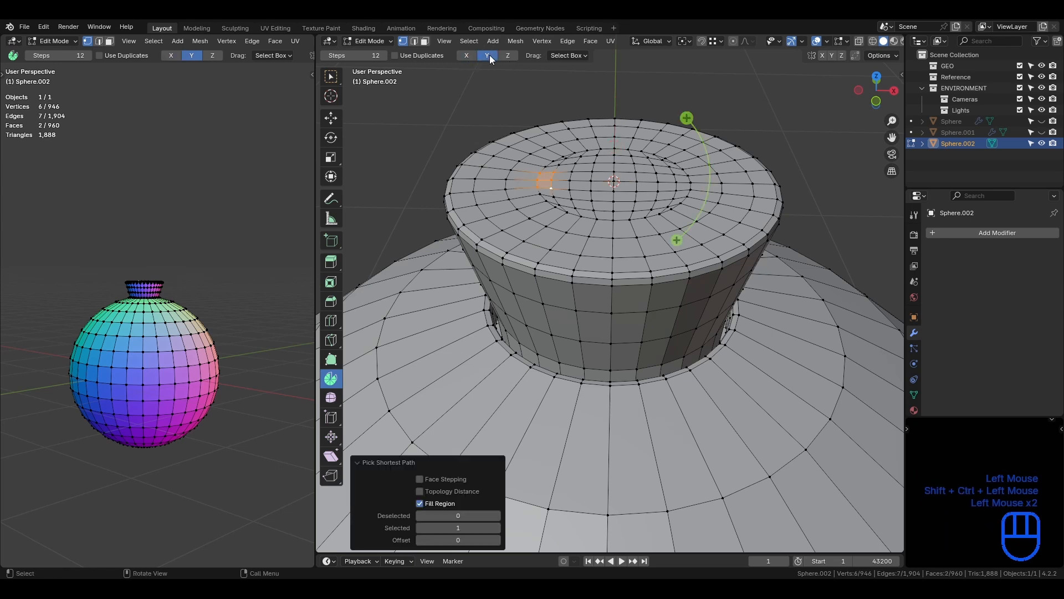
key("KP_1")
key("KP_1")
left_click_drag(679, 108, 715, 183)
double_click(466, 447)
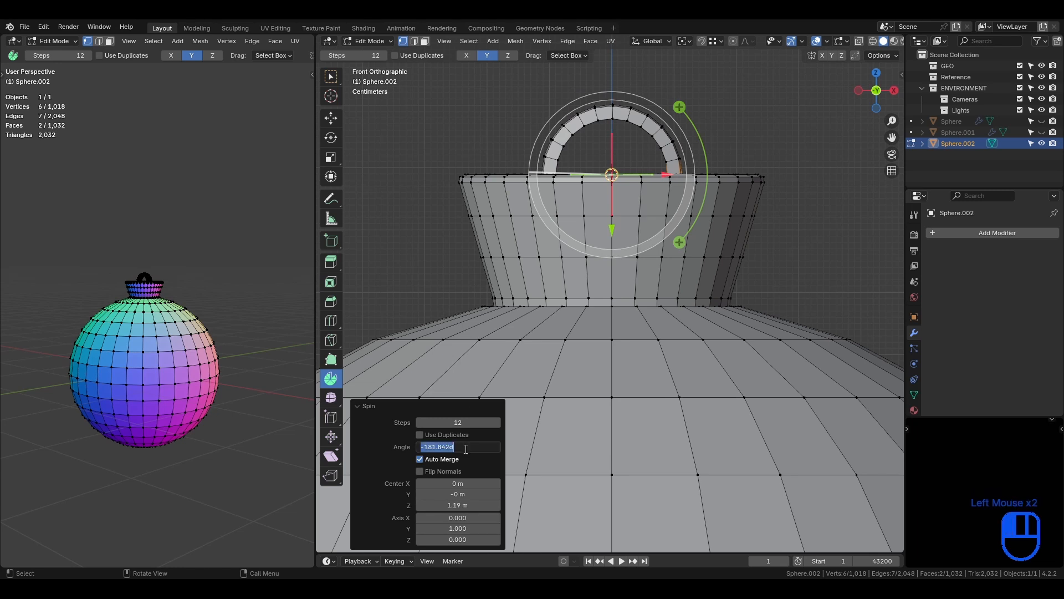
key("Return")
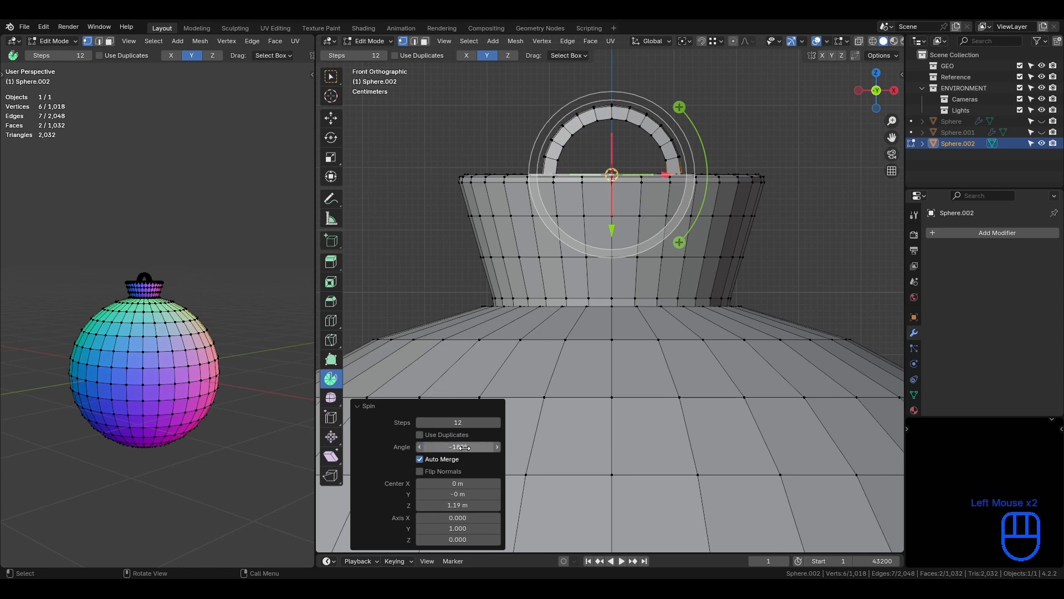
- Merge all of the mesh's vertices by distance at 0.0001 m and save the file
middle_click_drag(660, 344, 670, 301)
key("a")
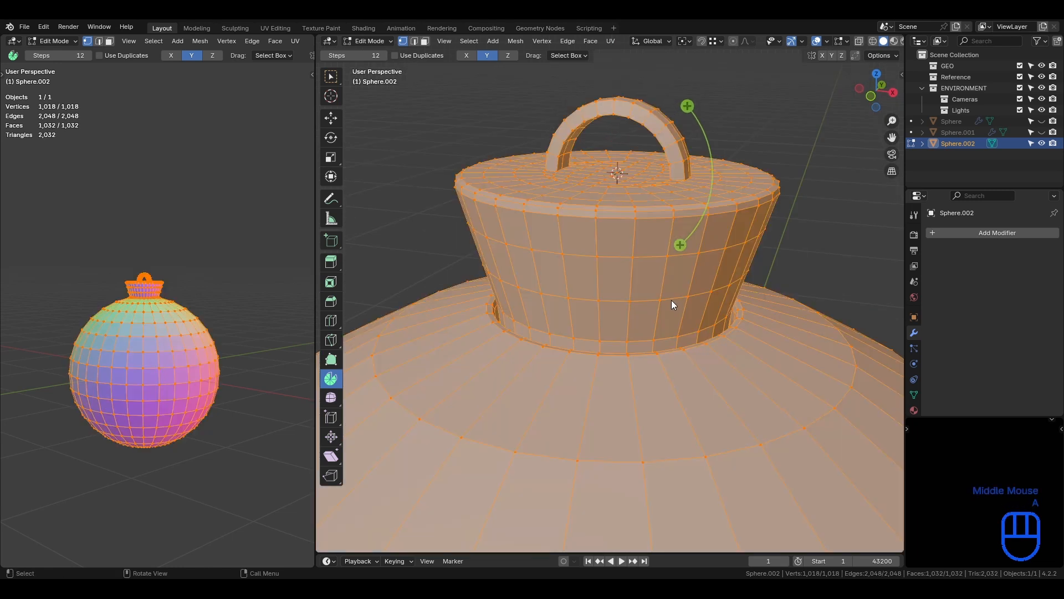
key("m")
left_click(625, 299)
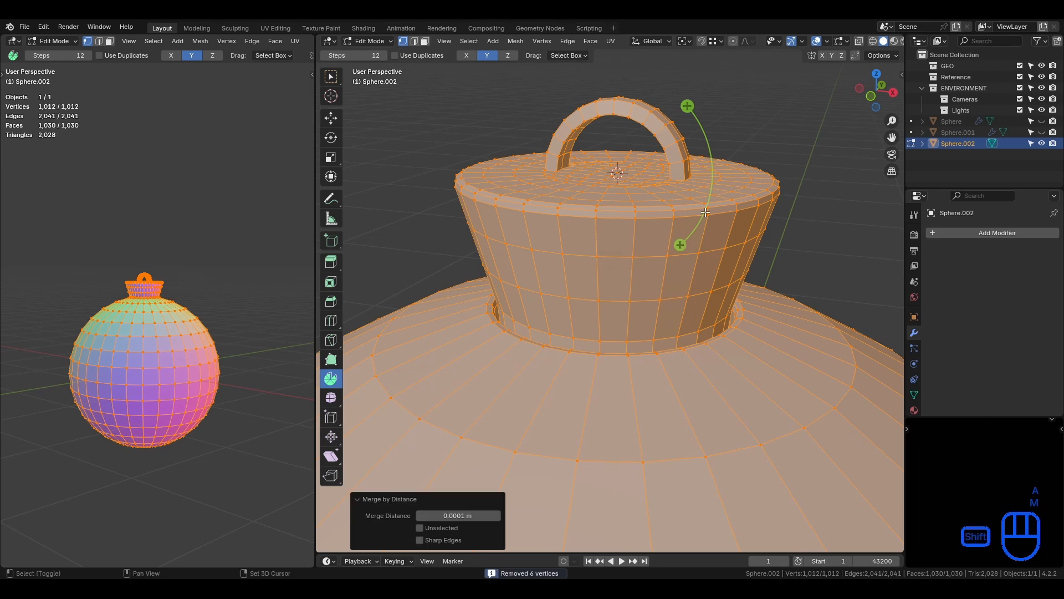
middle_click_drag(672, 299, 648, 385, "shift")
scroll(648, 304, "up", 4)
middle_click_drag(648, 304, 614, 315)
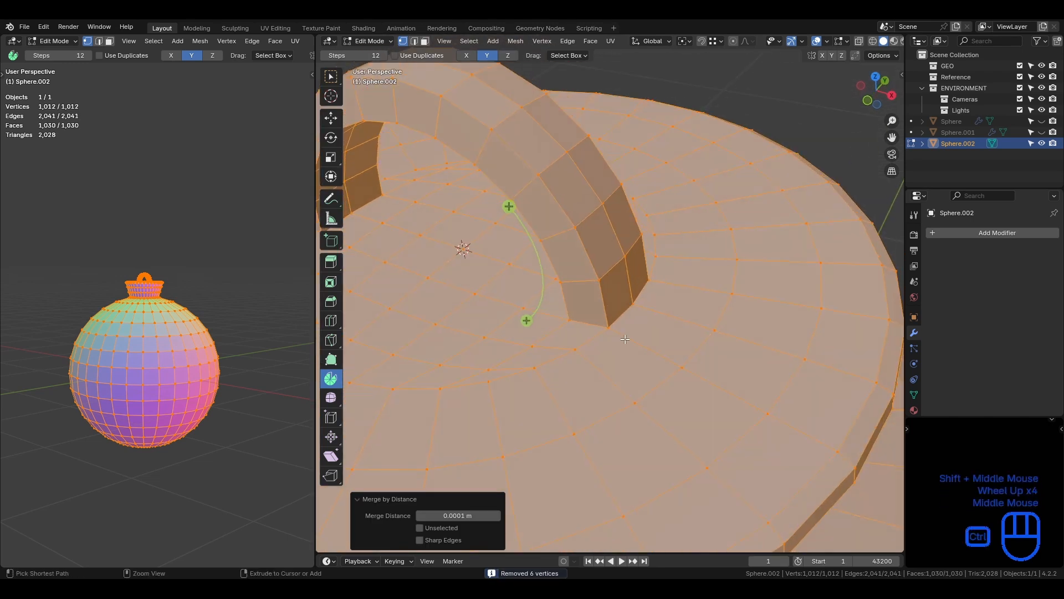
key("ctrl+s")
- Delete the two hidden cap faces inside the loop's foot on the positive X side, then save the file
key("ctrl+alt+z")
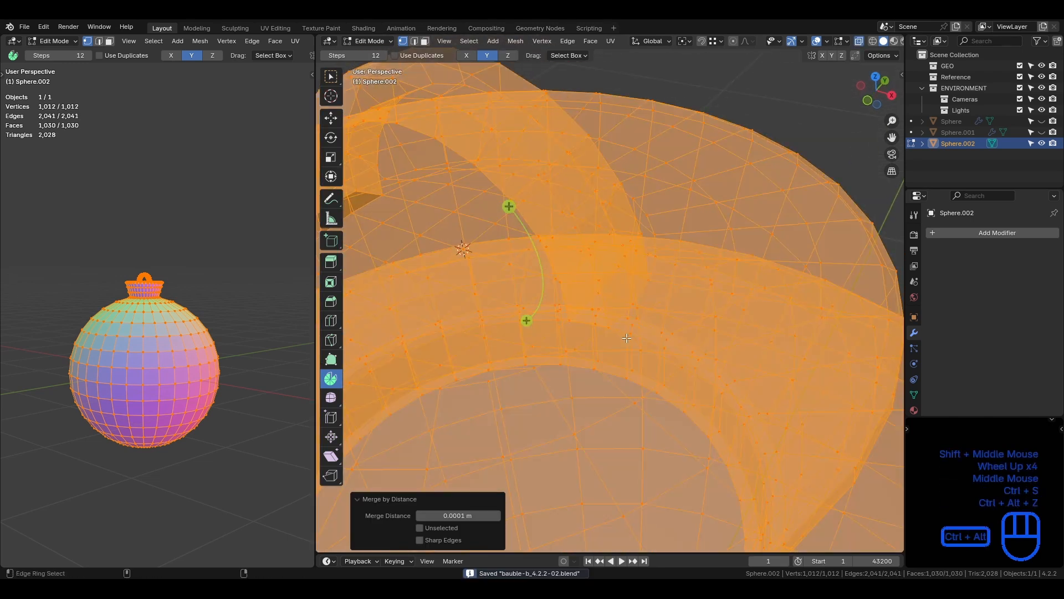
left_click(426, 43)
key("ctrl+s")
key("ctrl+alt+z")
key("ctrl+alt+z")
left_click(603, 310)
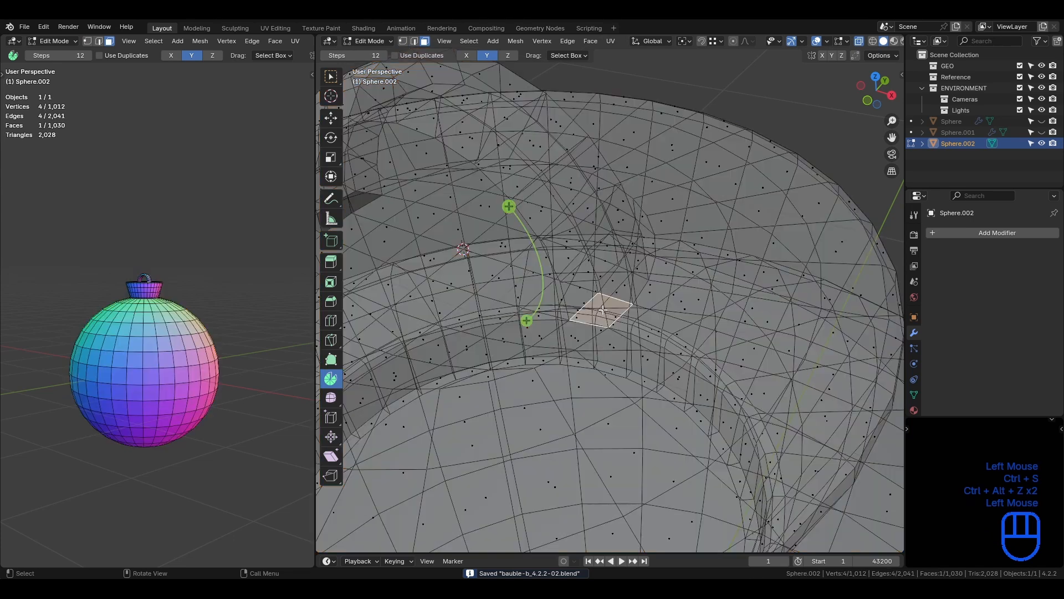
left_click(625, 289, "shift")
key("x")
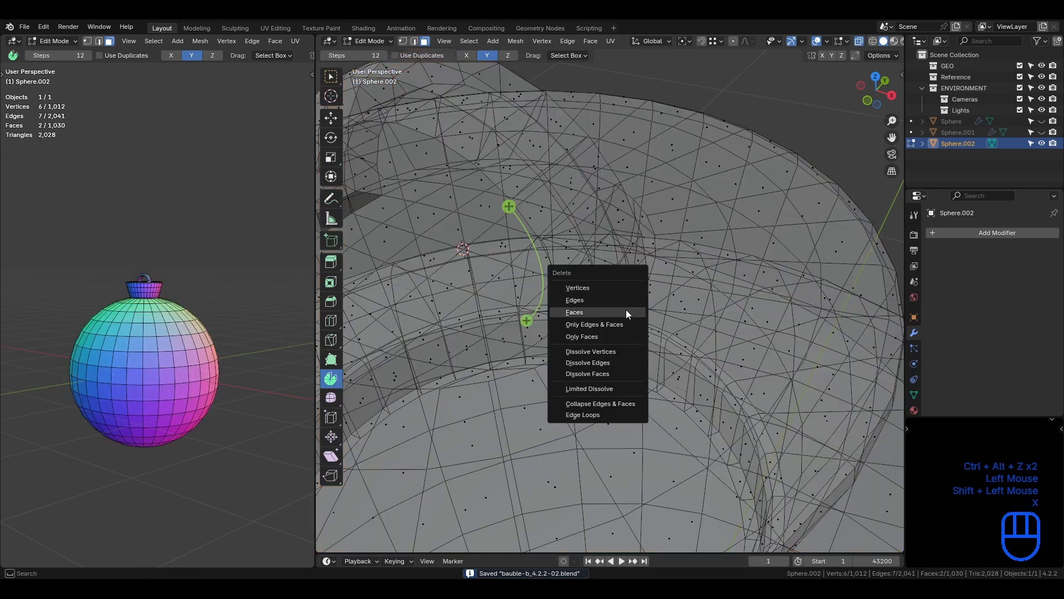
left_click(626, 309)
scroll(627, 309, "down", 2)
key("ctrl+s")
key("ctrl+alt+z")
key("KP_1")
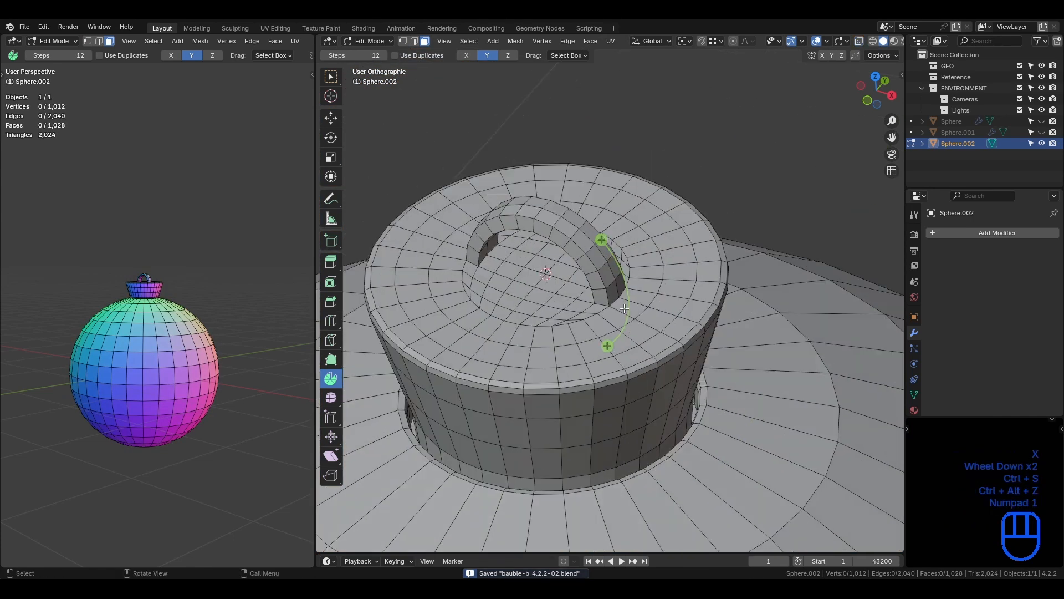
key("ctrl+s")
- Leave mesh editing and add a Bézier circle curve at the 3D cursor on the cap's centre
scroll(623, 308, "down", 1)
middle_click_drag(622, 299, 598, 332, "shift")
key("Tab")
key("shift+a")
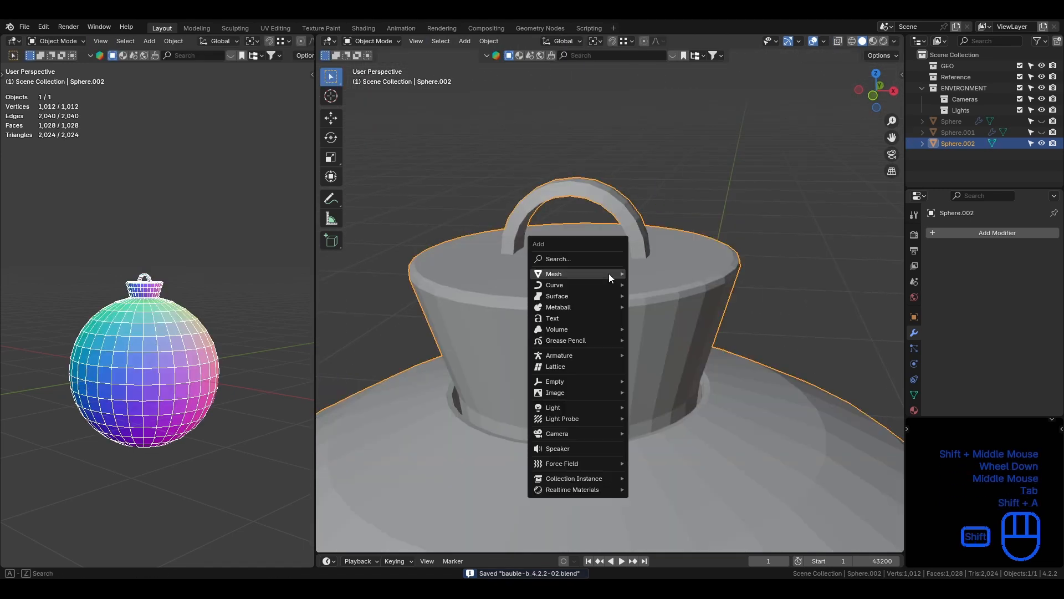
mouse_move(608, 274)
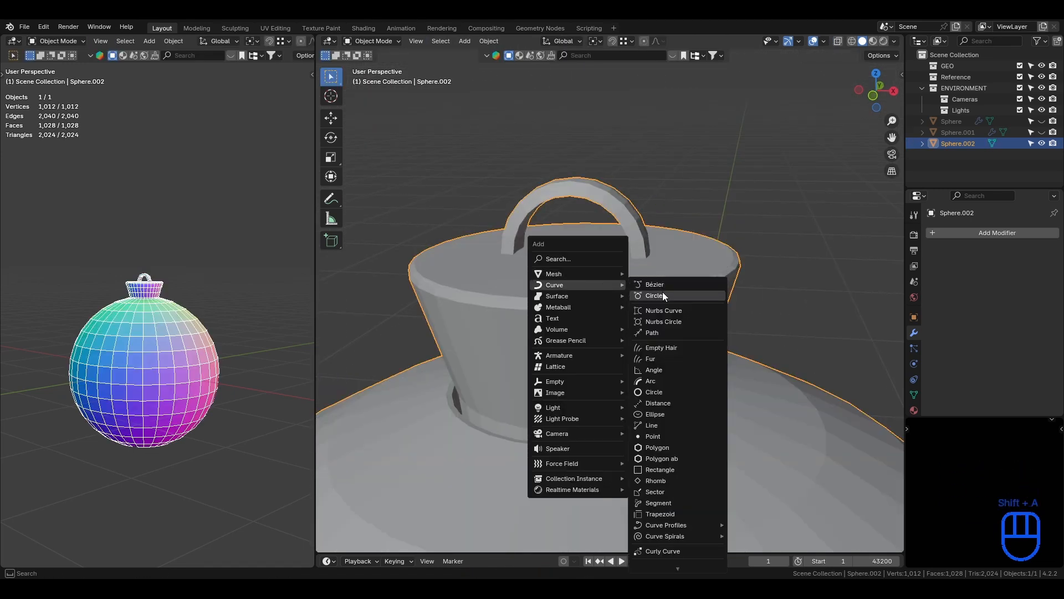
left_click(663, 292)
scroll(660, 292, "down", 3)
- Rotate all of the circle's control points 90° about the Y axis and move them 1 m up along Z
key("Tab")
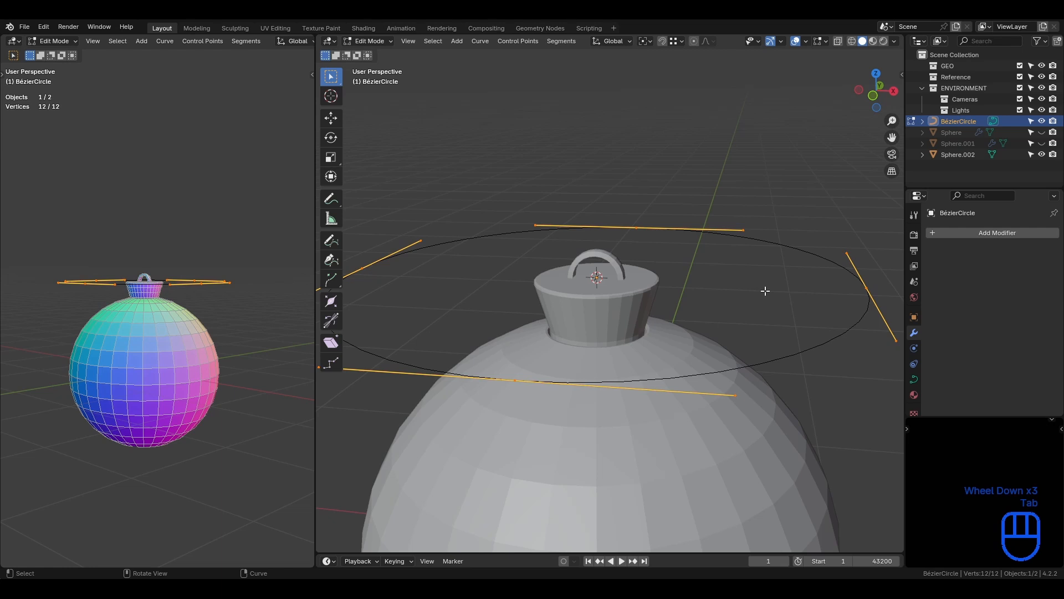
type("ar90xy")
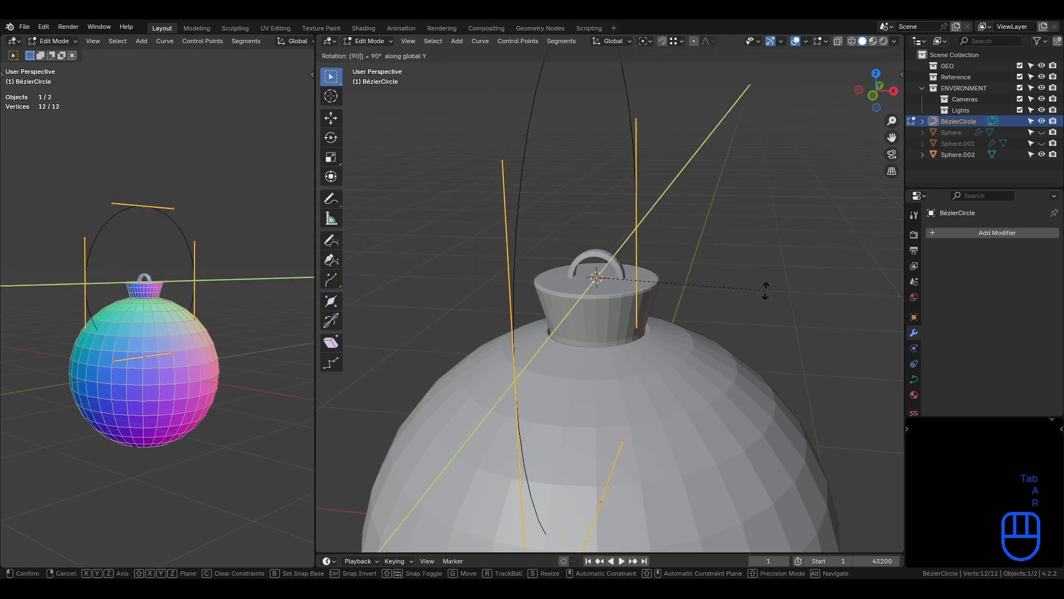
key("Return")
type("gz")
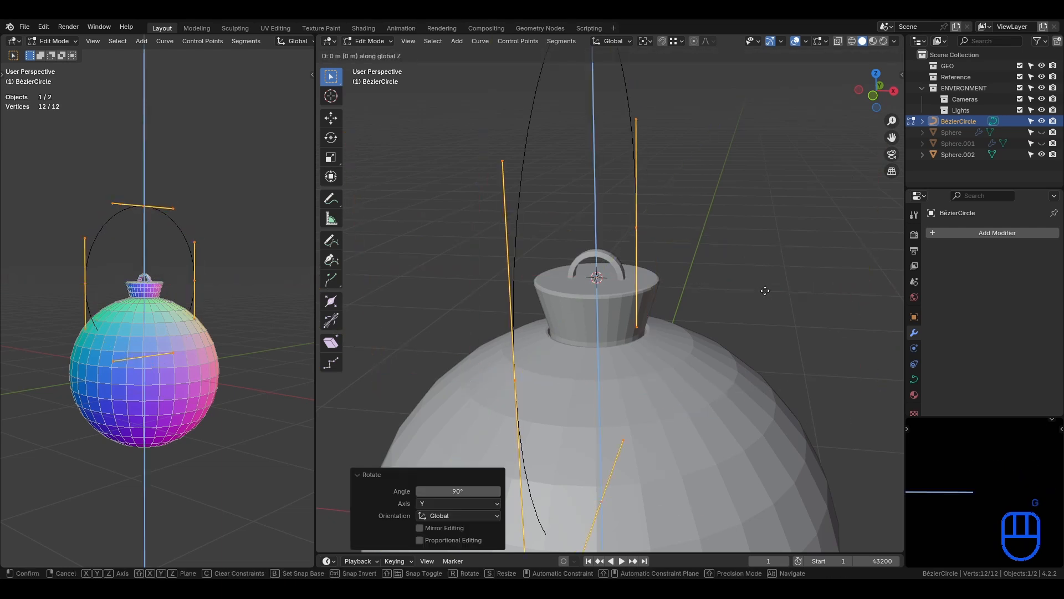
type("1")
key("Return")
middle_click_drag(716, 376, 693, 443, "shift")
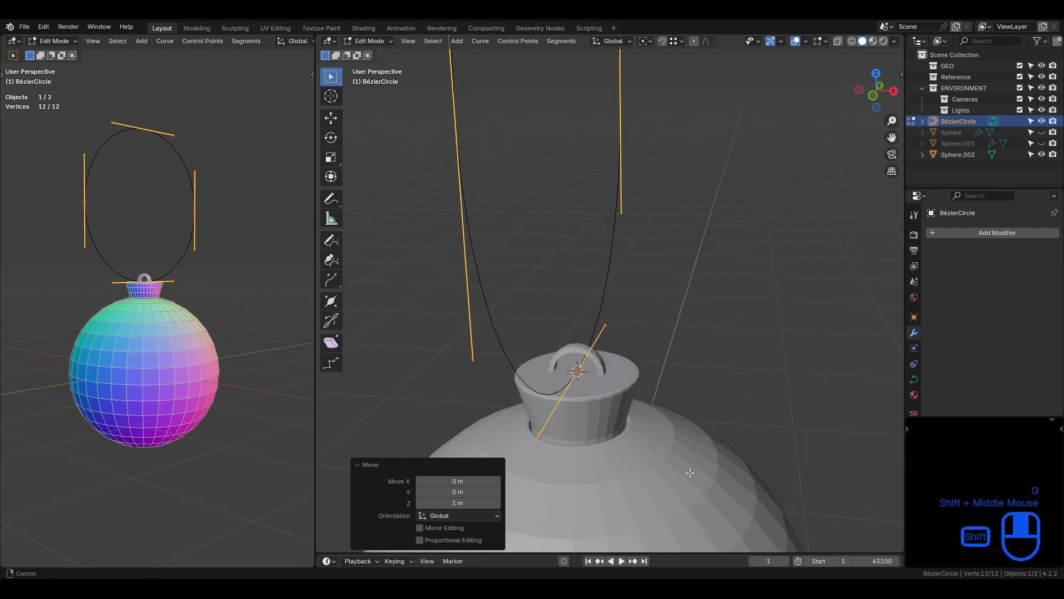
- Scale the upright circle to about 0.167 along the Y axis, making it a narrow loop
scroll(693, 443, "down", 2)
key("s")
key("y")
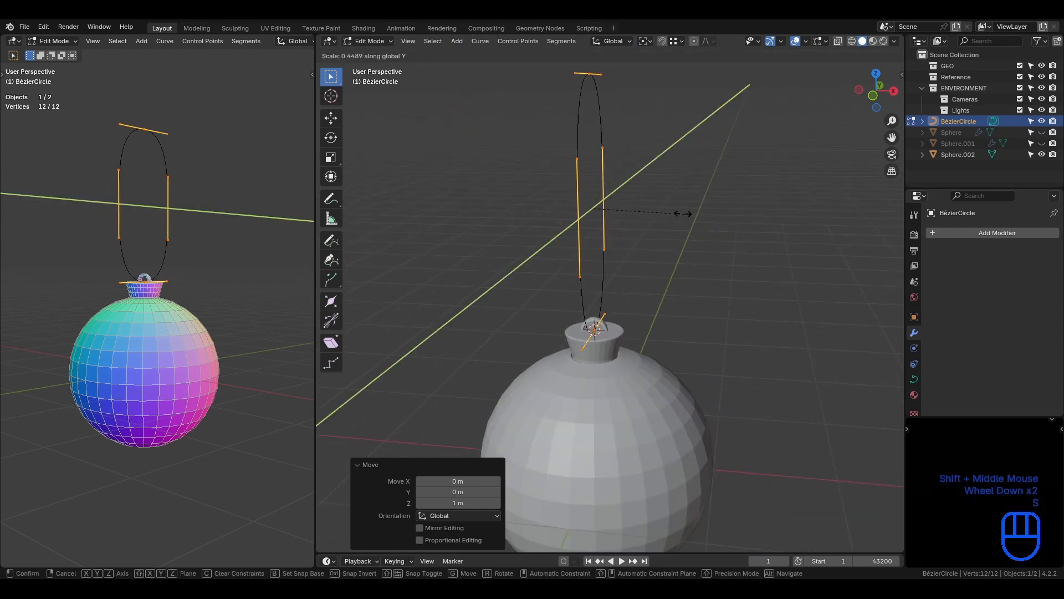
left_click(631, 217)
middle_click_drag(631, 217, 632, 252)
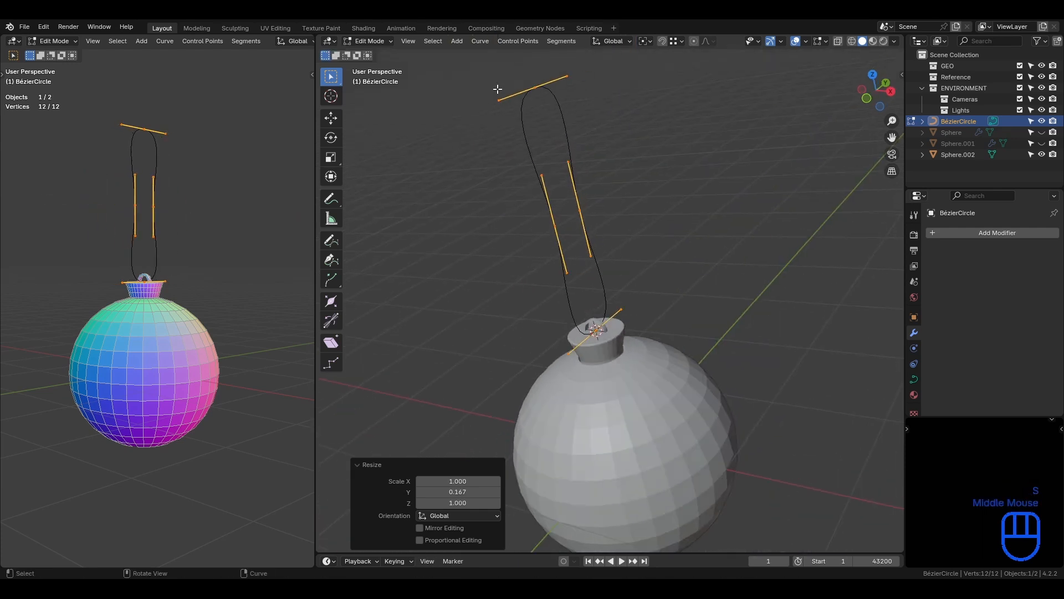
- Lower the narrow loop's top and two side control points together along Z toward the cap
left_click_drag(494, 81, 620, 237)
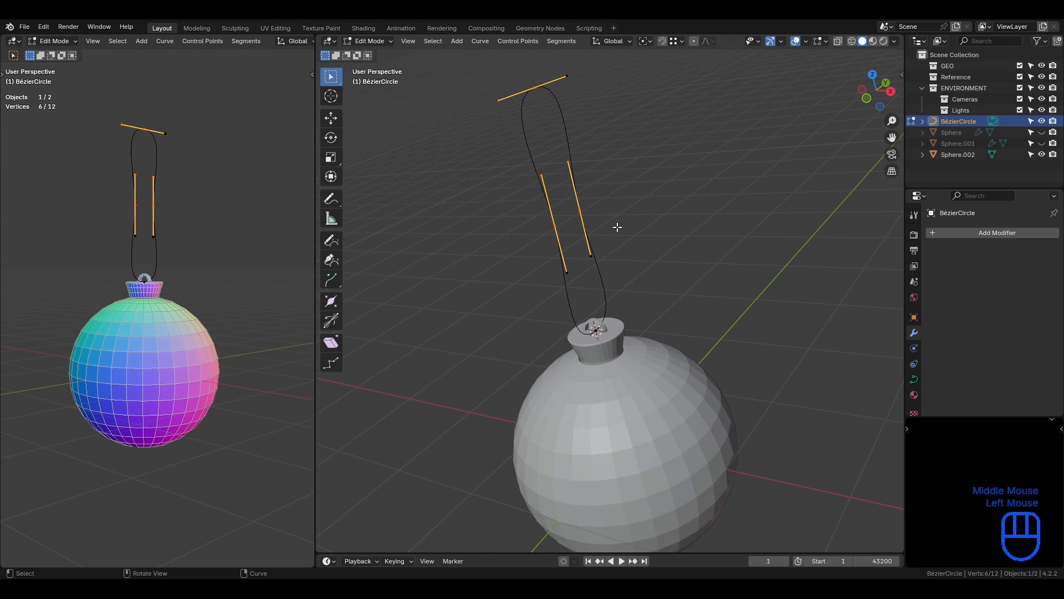
left_click(533, 85)
left_click(555, 225, "shift")
left_click(580, 211, "shift")
key("g")
key("z")
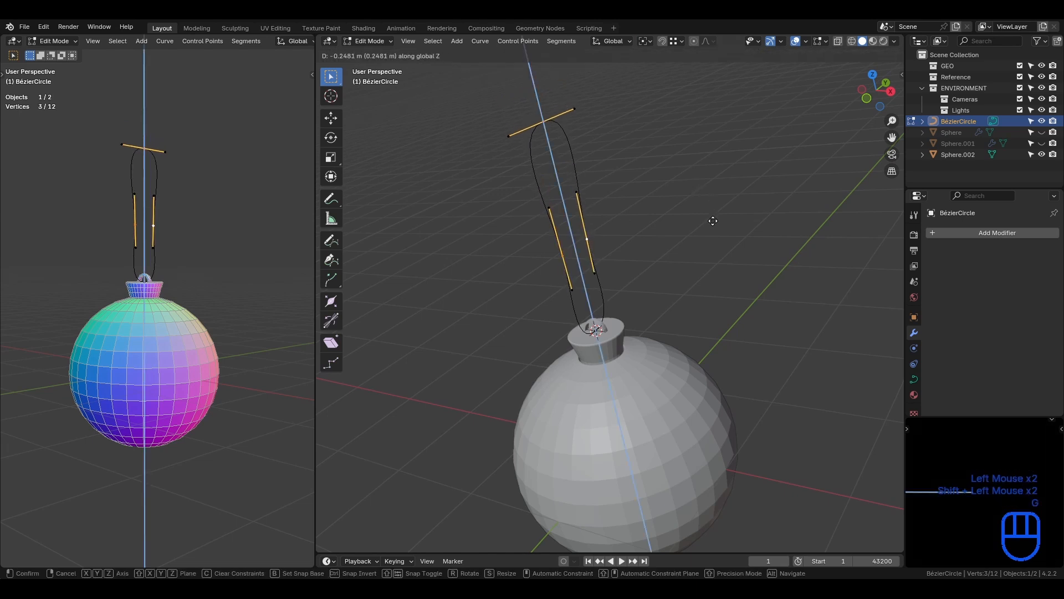
left_click(710, 261)
- Move only the loop's top control point further down along Z, shortening the upper arc
left_click(549, 173)
key("g")
key("z")
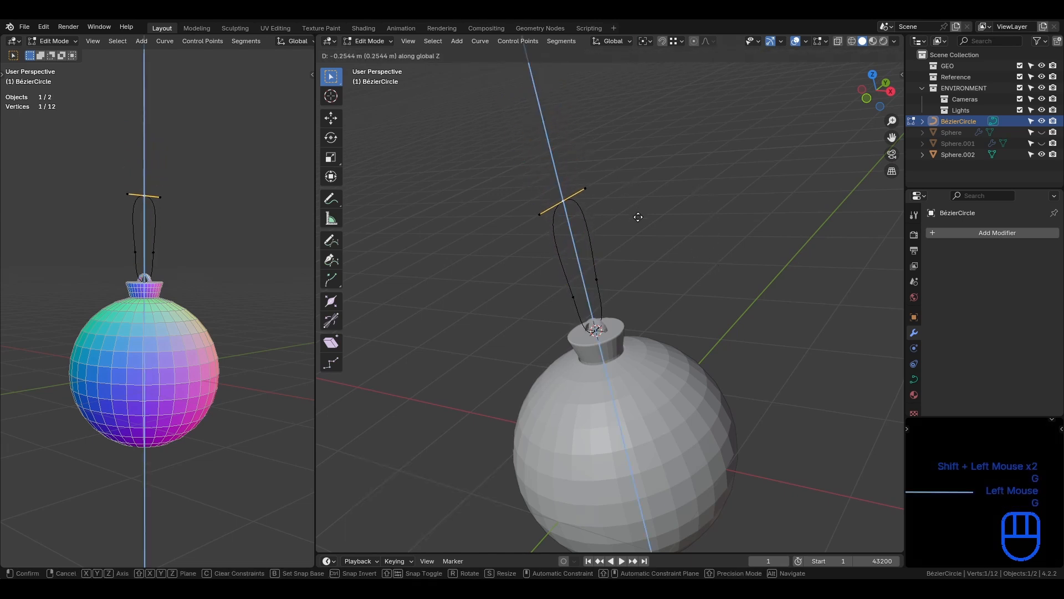
left_click(643, 241)
key("g")
key("s")
key("Escape")
- Scale the loop's top and two side control points uniformly to about 0.42
left_click_drag(490, 167, 629, 317)
key("s")
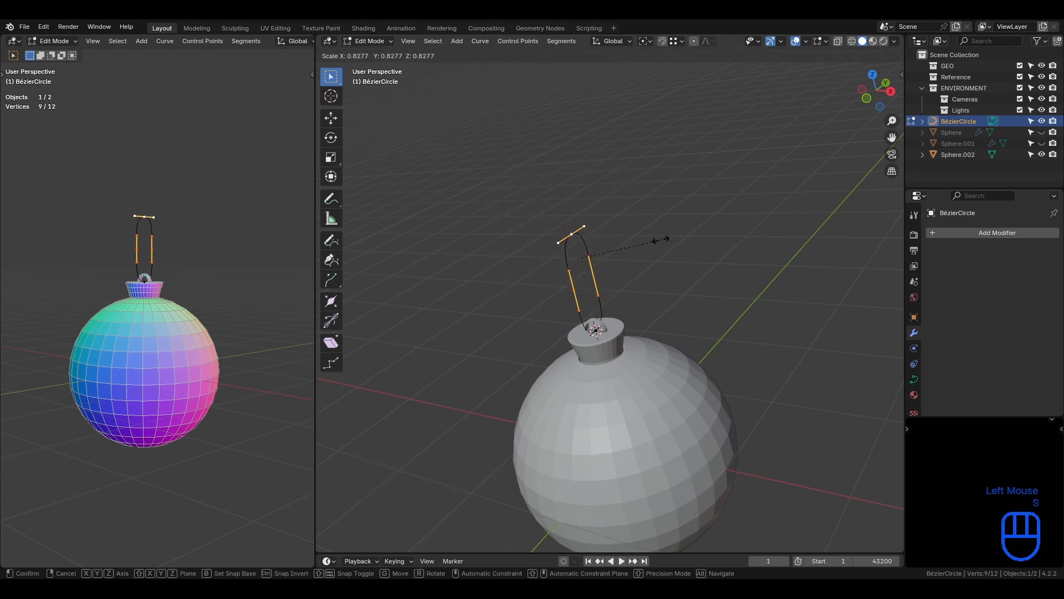
left_click(621, 248)
- Move the loop's two side control points about 0.051 m down along Z
scroll(635, 265, "up", 2)
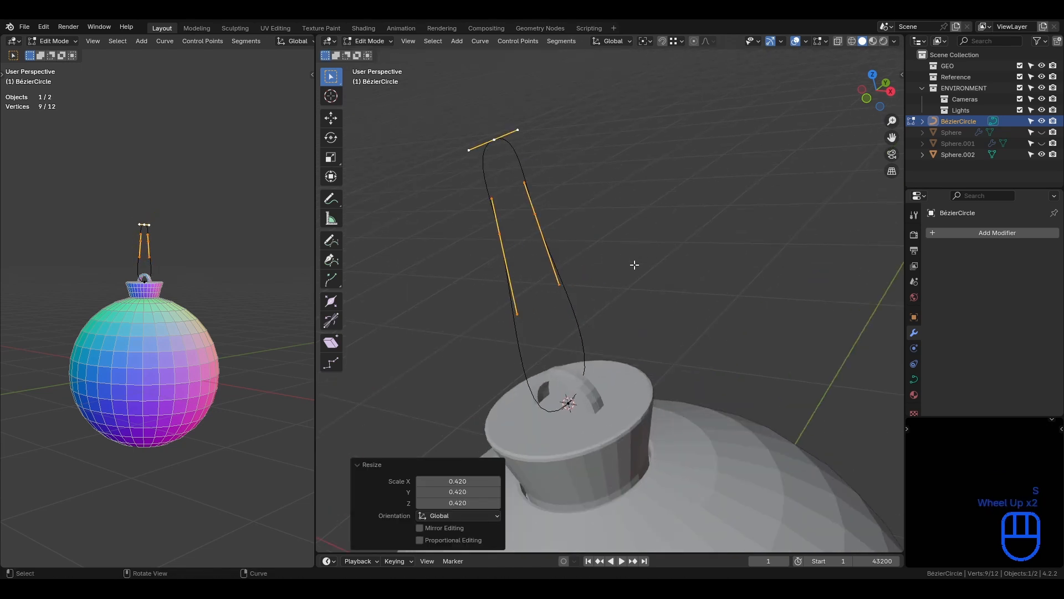
left_click_drag(462, 216, 607, 305)
left_click_drag(514, 211, 572, 256, "shift")
key("g")
key("z")
left_click(632, 253)
key("r")
key("z")
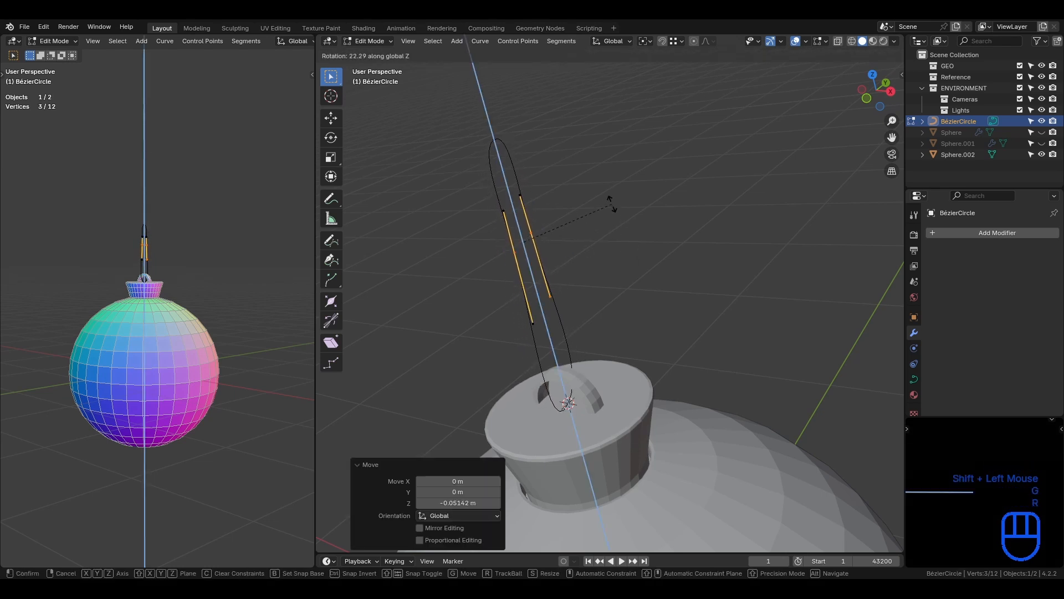
right_click(597, 187)
key("r")
key("z")
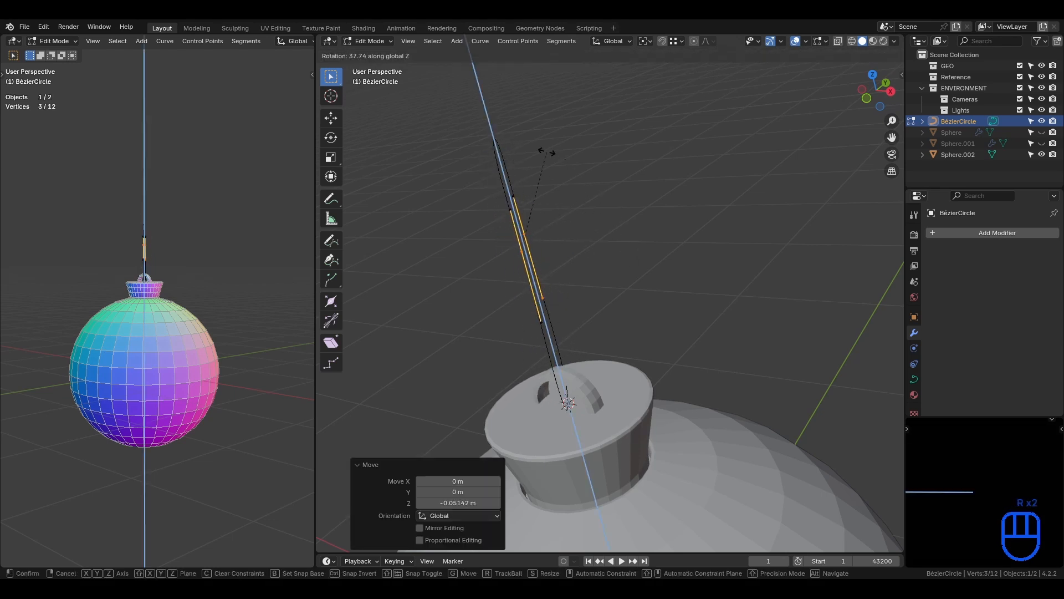
right_click(539, 146)
left_click(502, 239)
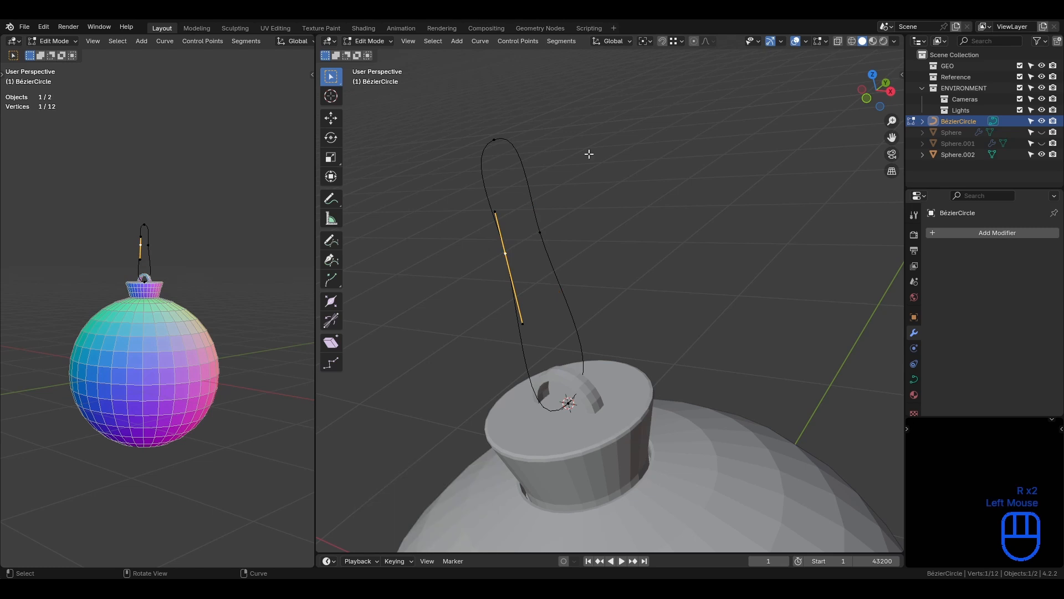
key("r")
key("z")
left_click(589, 116)
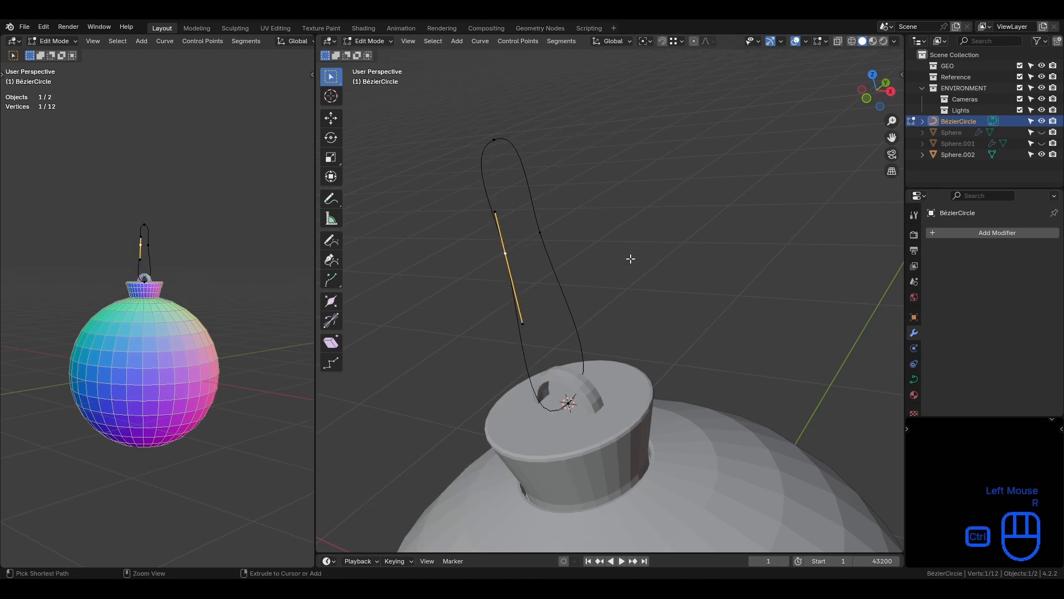
- Save the file, leave curve editing and give the loop curve a round bevel depth of 0.03 m
key("ctrl+s")
key("Tab")
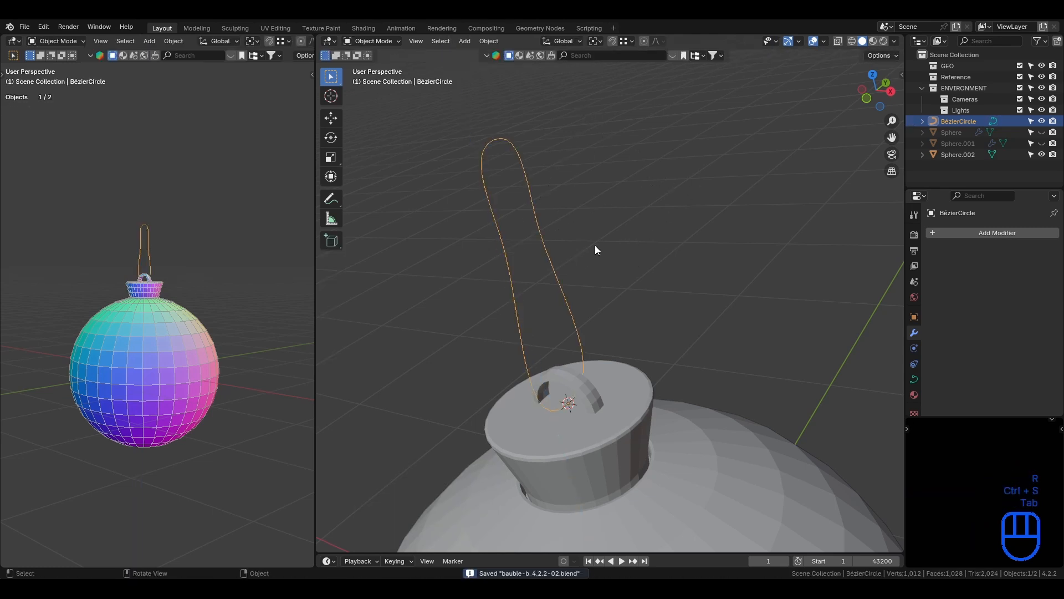
left_click(914, 378)
scroll(969, 357, "down", 3)
left_click(1003, 350)
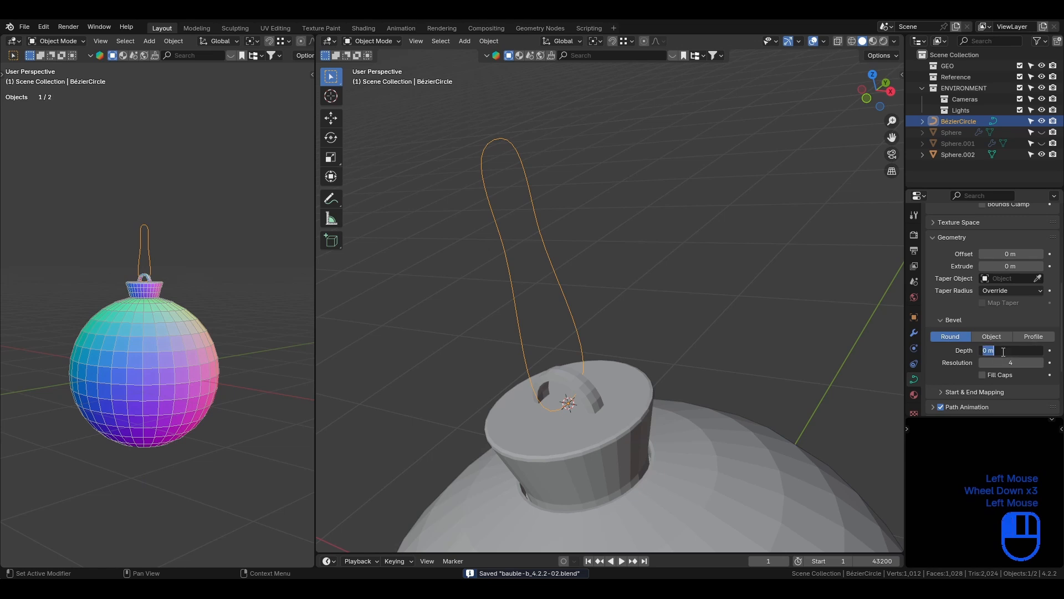
type(".03")
key("Return")
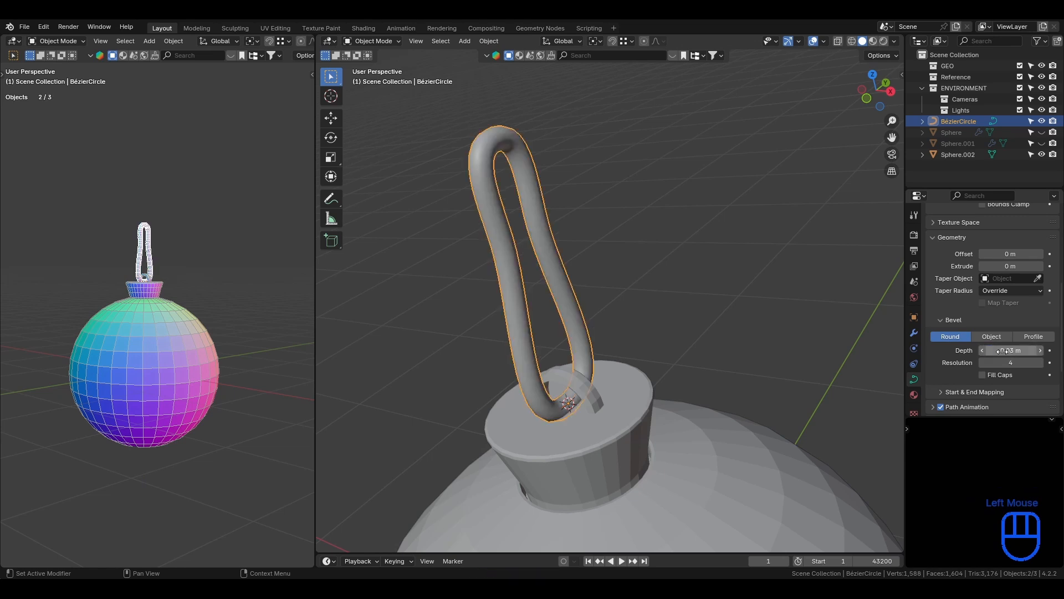
- Raise the thickened string loop about 0.046 m along Z so it hangs through the cap's arch
middle_click_drag(618, 391, 646, 294)
key("g")
key("z")
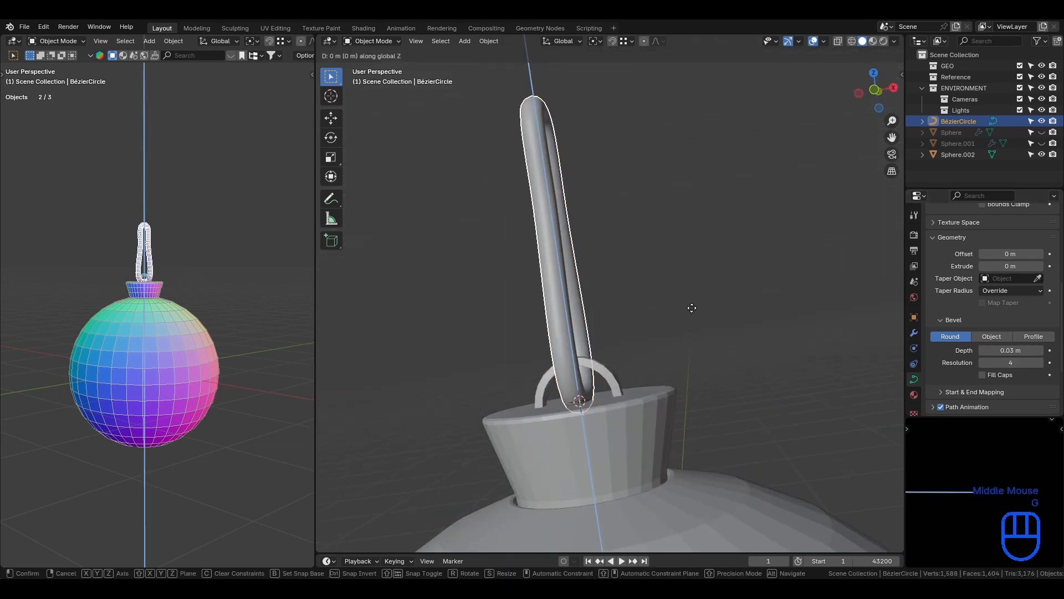
left_click(642, 136, "shift")
- Convert the string loop to a mesh and join it into the bauble object
scroll(737, 258, "down", 2)
right_click(609, 265)
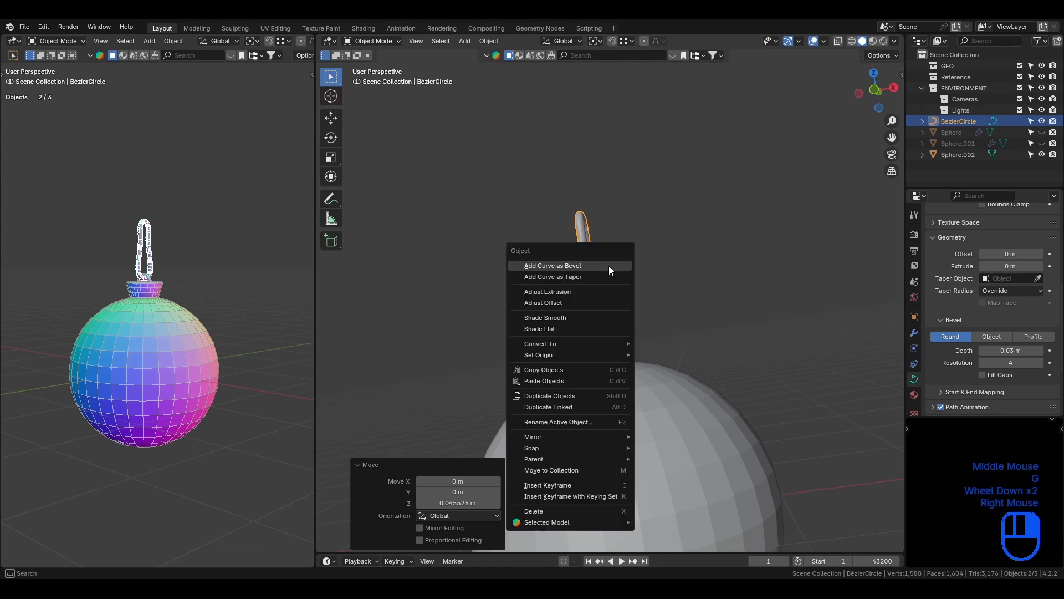
mouse_move(623, 341)
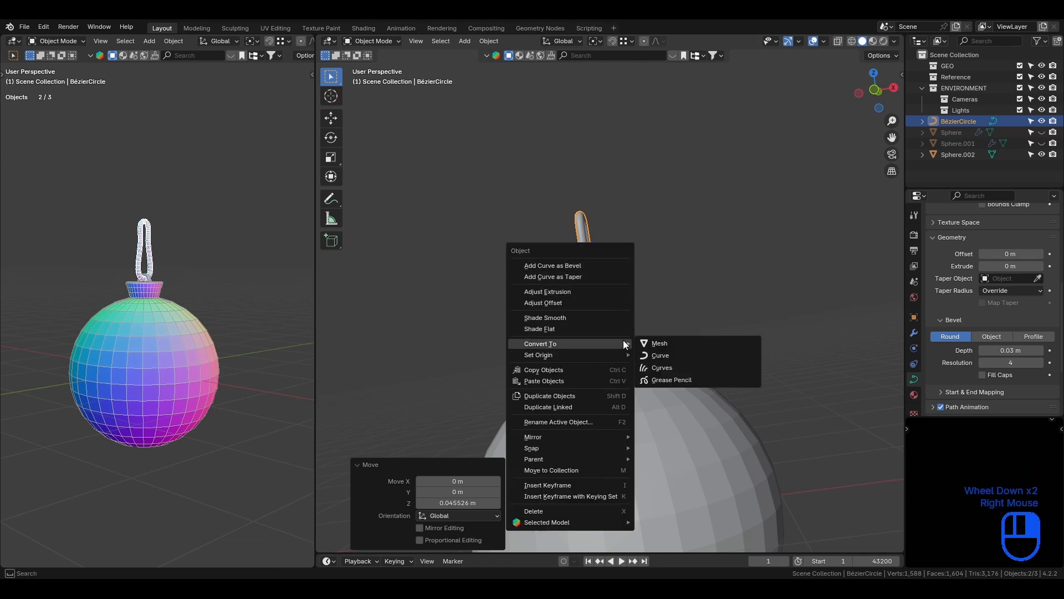
left_click(664, 343)
left_click(660, 383, "shift")
middle_click_drag(661, 383, 616, 340)
key("ctrl+j")
- Save the file and select the top bend of the string loop through the mesh in see-through edit mode, from the right view
key("KP_1")
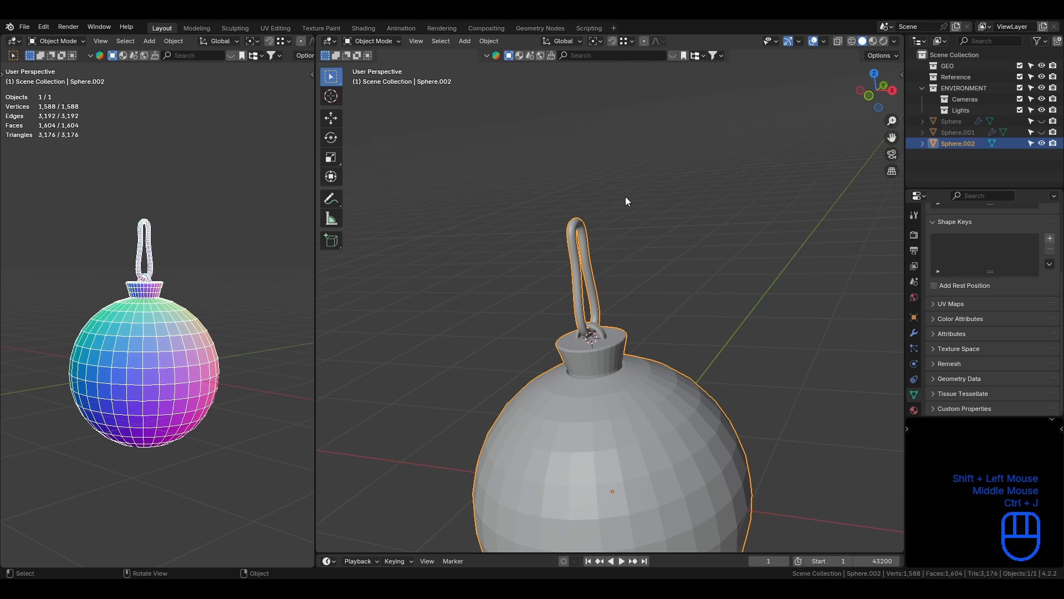
key("KP_3")
scroll(615, 244, "up", 3)
key("Tab")
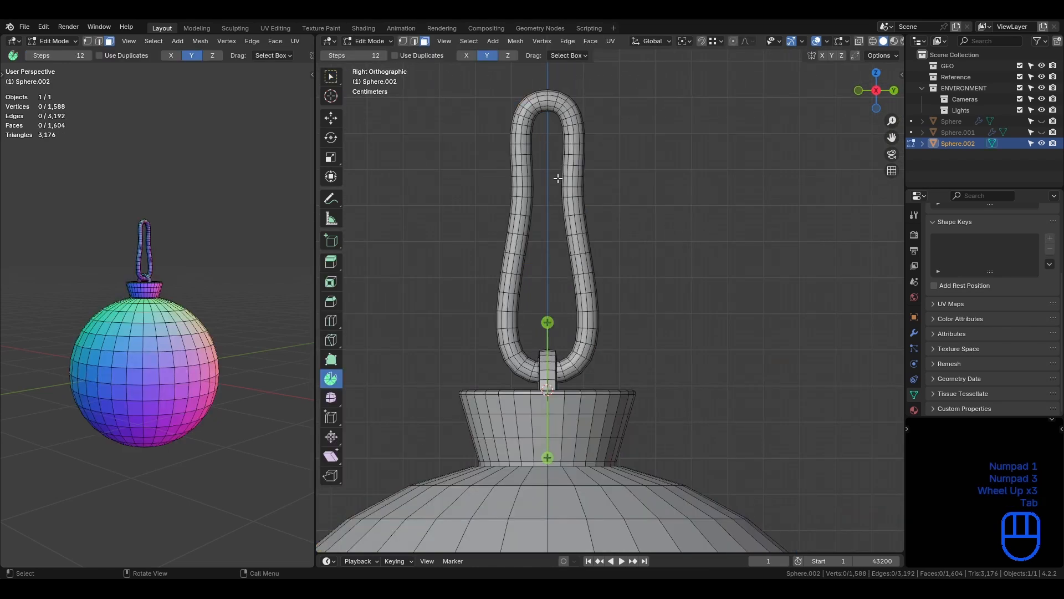
key("ctrl+s")
key("ctrl+alt+z")
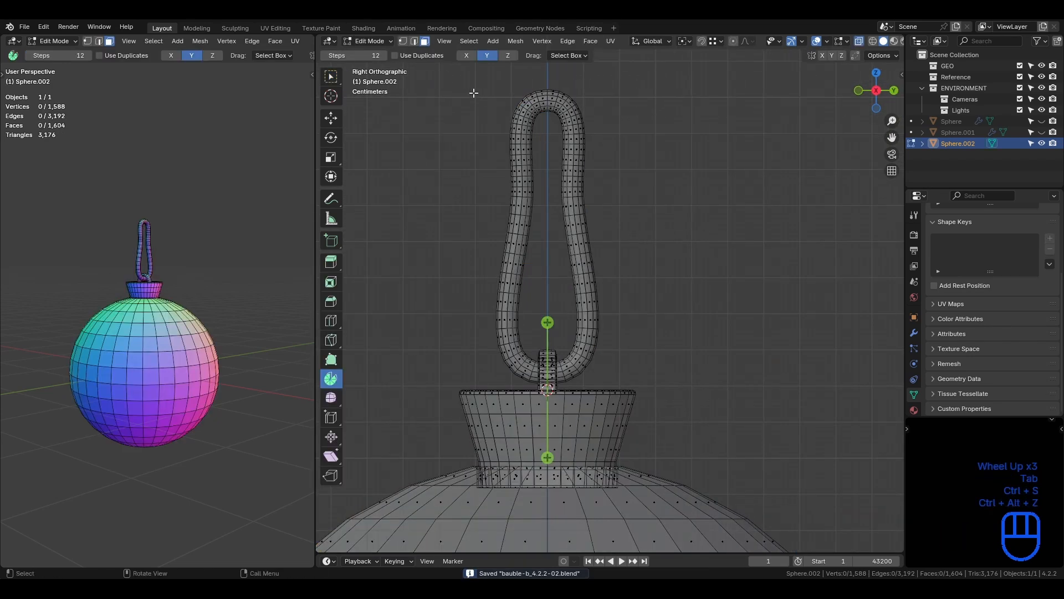
middle_click_drag(480, 100, 489, 129, "shift")
left_click_drag(488, 129, 693, 229)
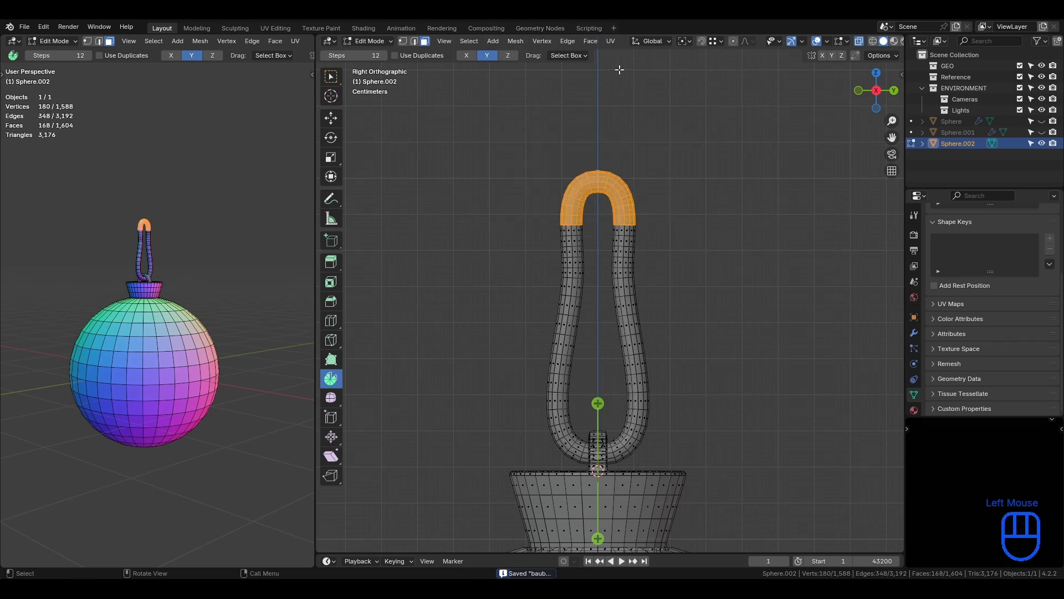
key("g")
key("z")
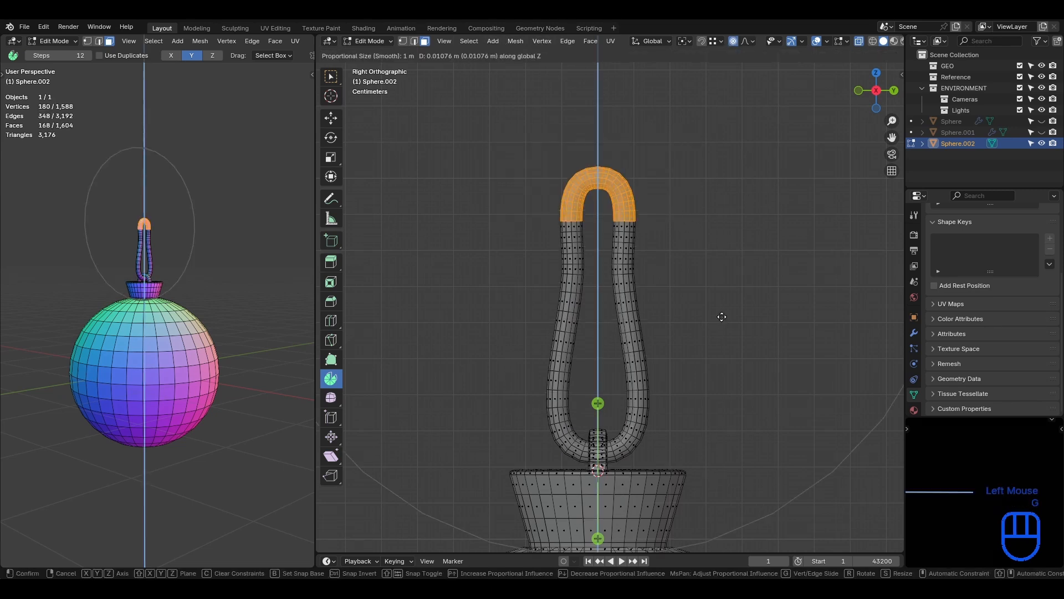
left_click(722, 307)
- Limit proportional editing to connected geometry and raise the string loop's top about 0.267 m along Z with a proportional size of 0.683 m
left_click(752, 41)
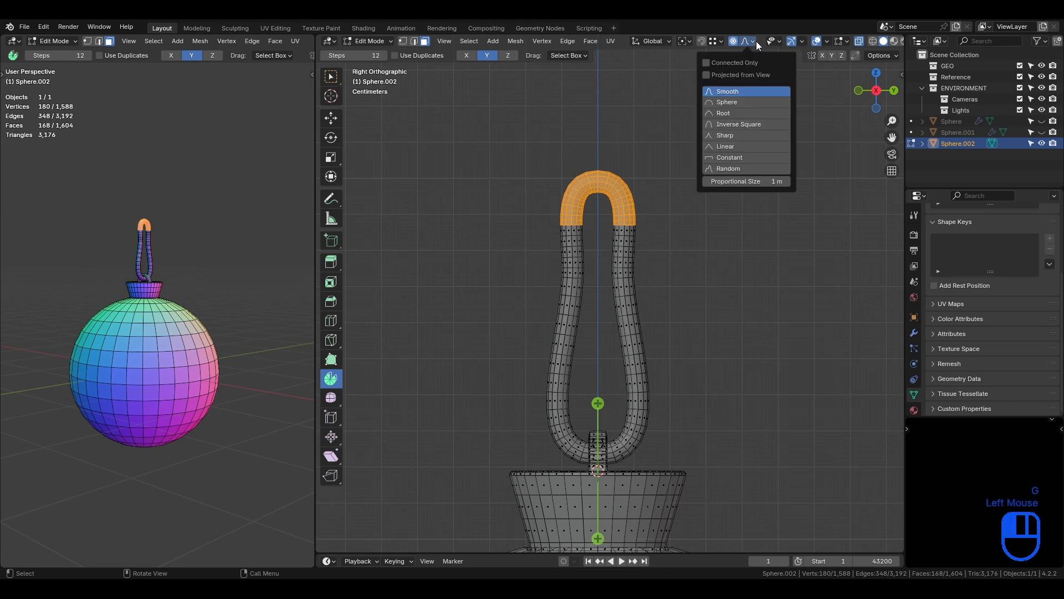
key("g")
key("z")
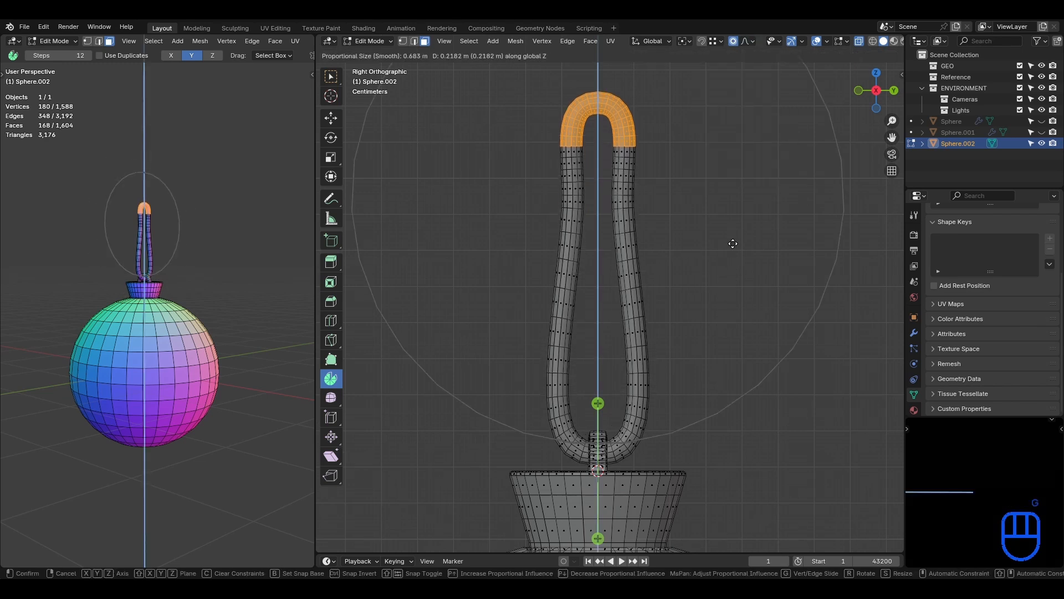
left_click(733, 225)
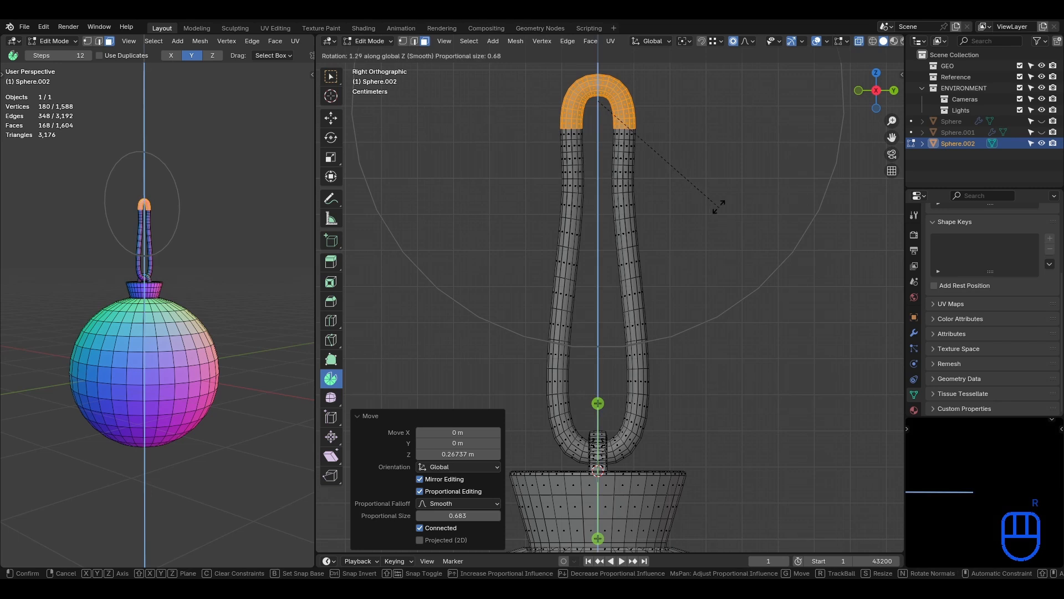
- Twist the string loop by rotating its top bend about -66.3° around Z with proportional falloff
key("r")
key("z")
left_click(538, 282)
- Snap the 3D cursor to the loop's top bend, return to solid Object Mode and save the file
scroll(561, 311, "down", 3)
middle_click_drag(549, 294, 640, 254)
key("shift+s")
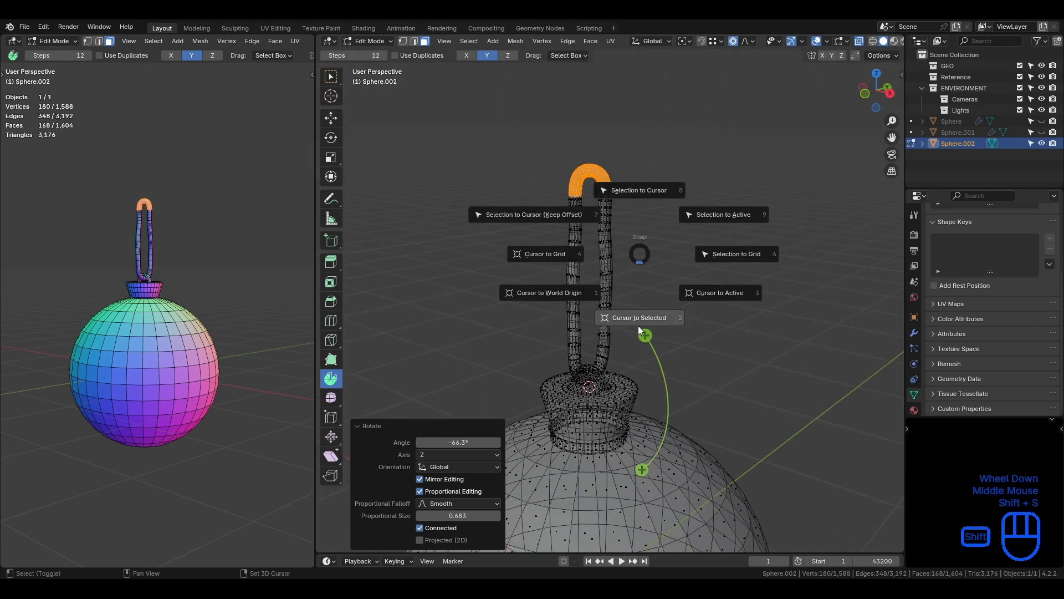
left_click(637, 325)
key("Tab")
key("ctrl+s")
key("ctrl+alt+z")
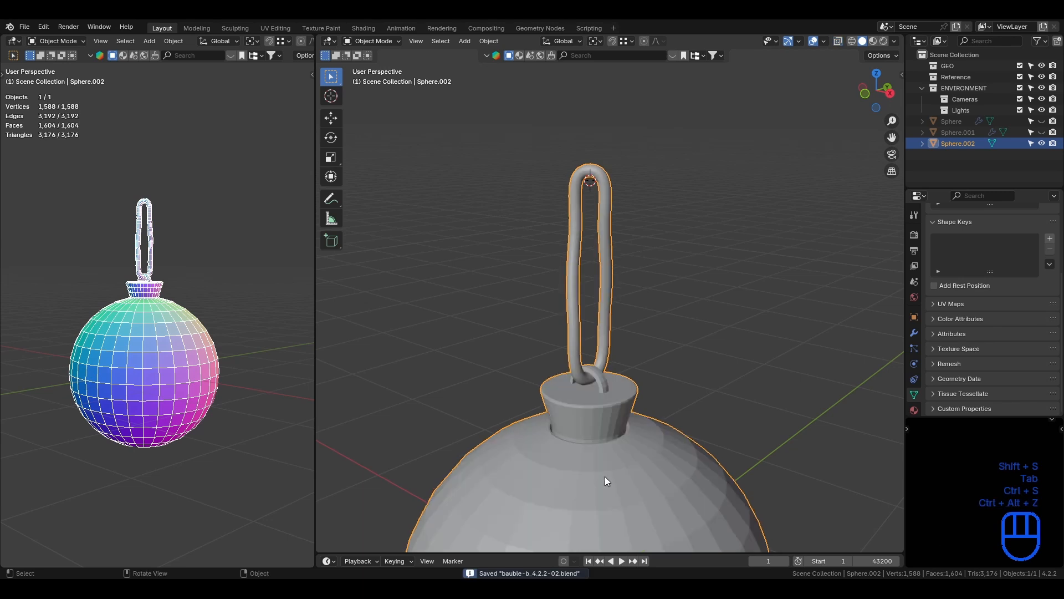
- Shade the bauble auto smooth at 30° and set its origin to the 3D cursor
right_click(604, 477)
mouse_move(604, 476)
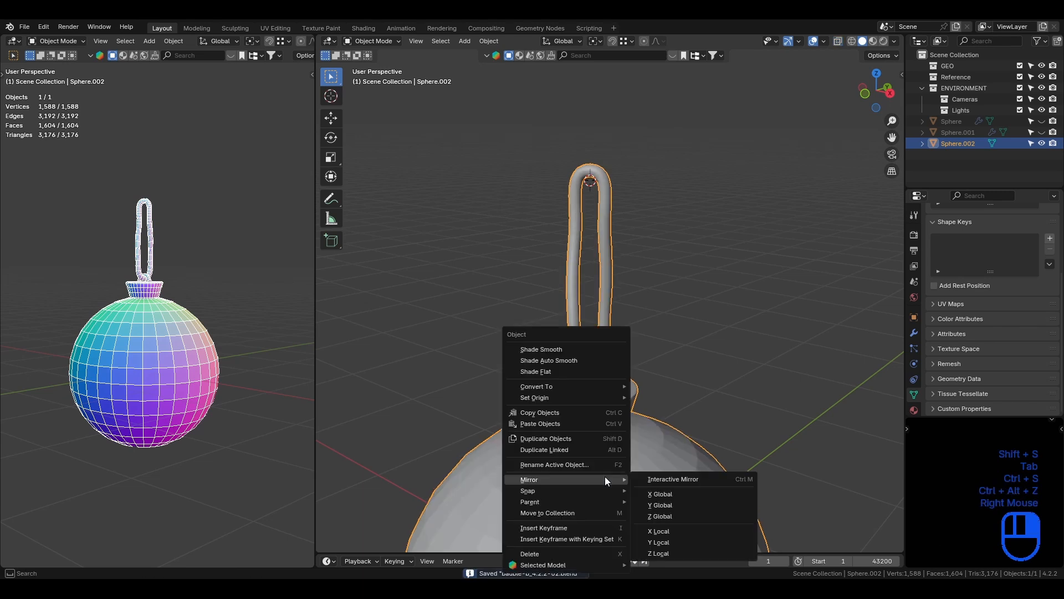
left_click(610, 359)
right_click(610, 360)
mouse_move(613, 398)
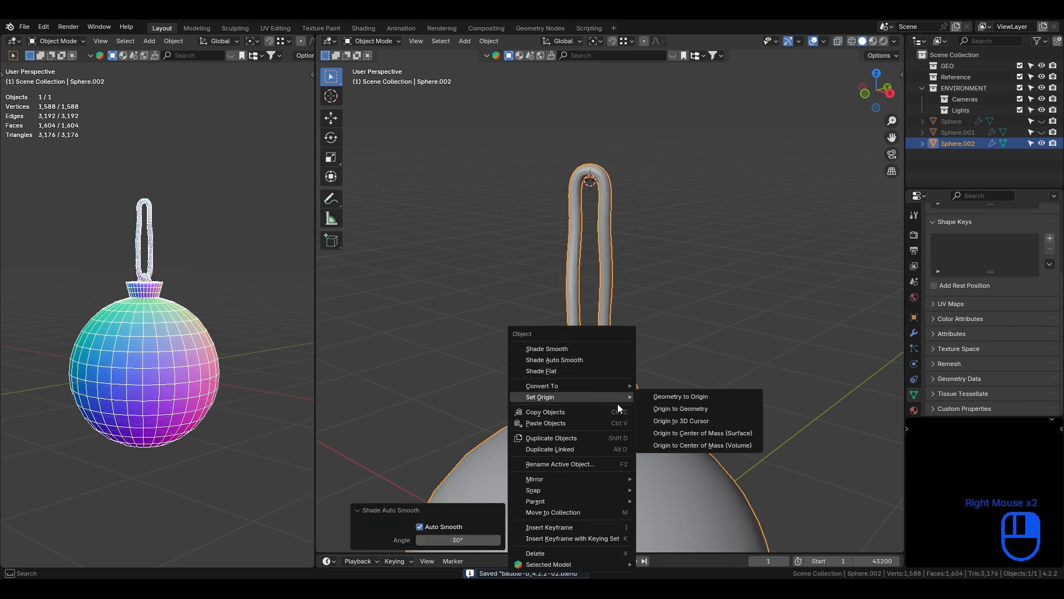
left_click(700, 420)
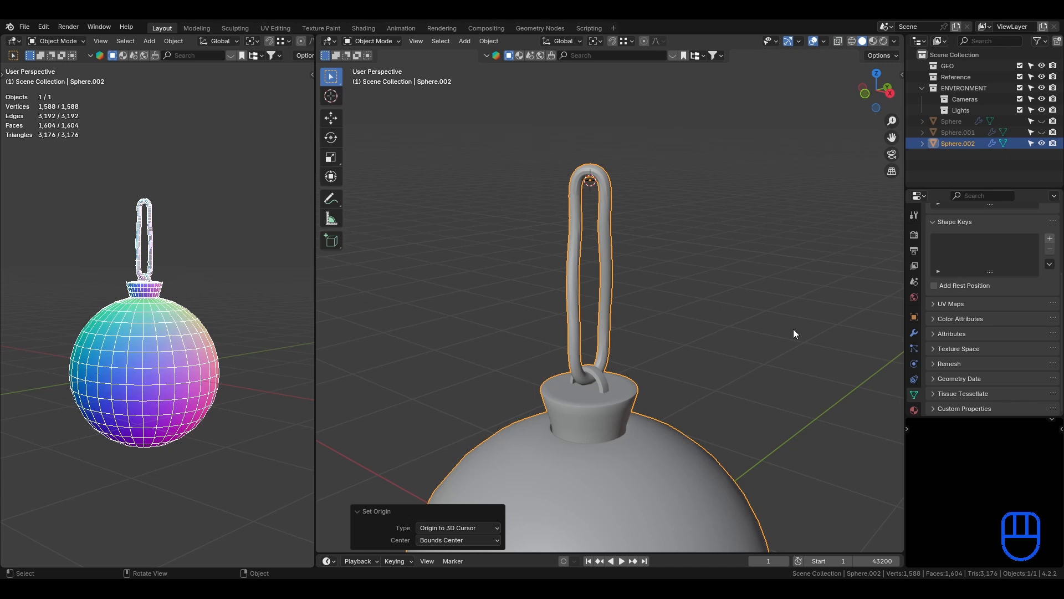
- Add a Subdivision Surface modifier to the bauble and save the file
left_click(914, 332)
left_click(963, 230)
left_click(962, 231)
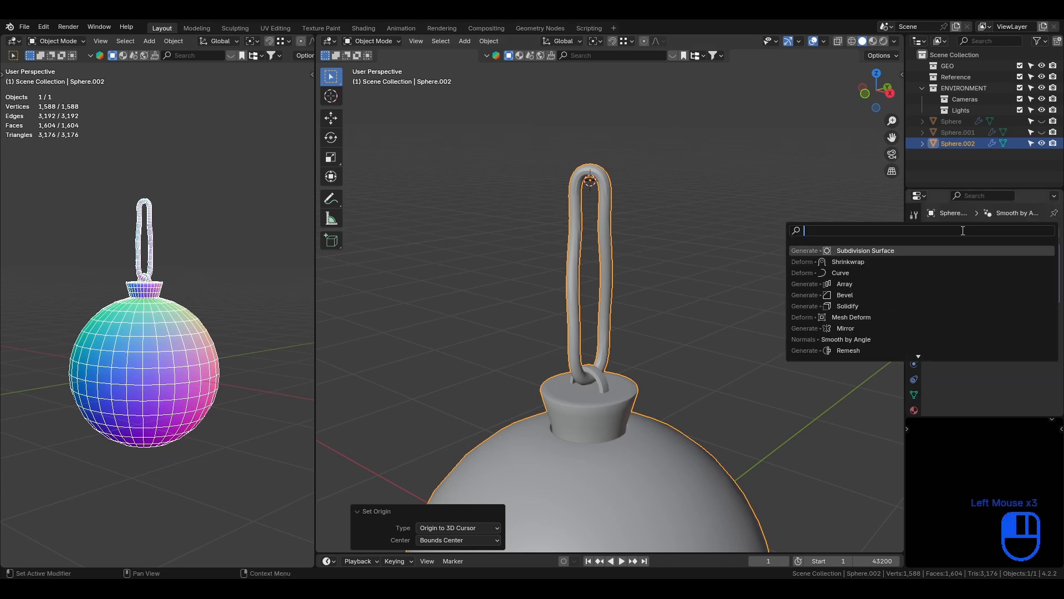
left_click(950, 253)
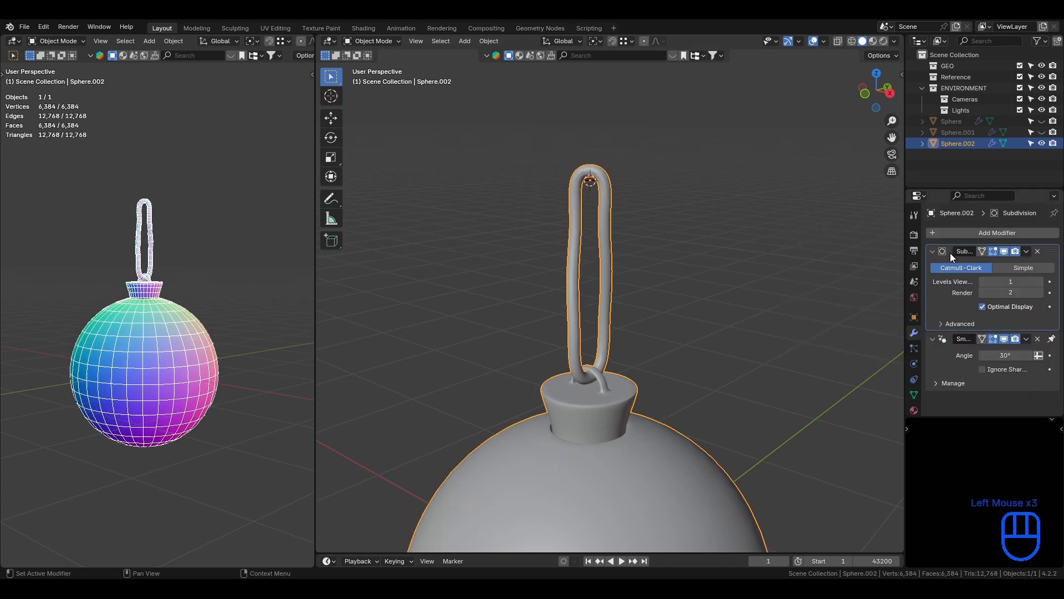
left_click(744, 362)
key("ctrl+s")
scroll(743, 361, "down", 2)
key("KP_1")
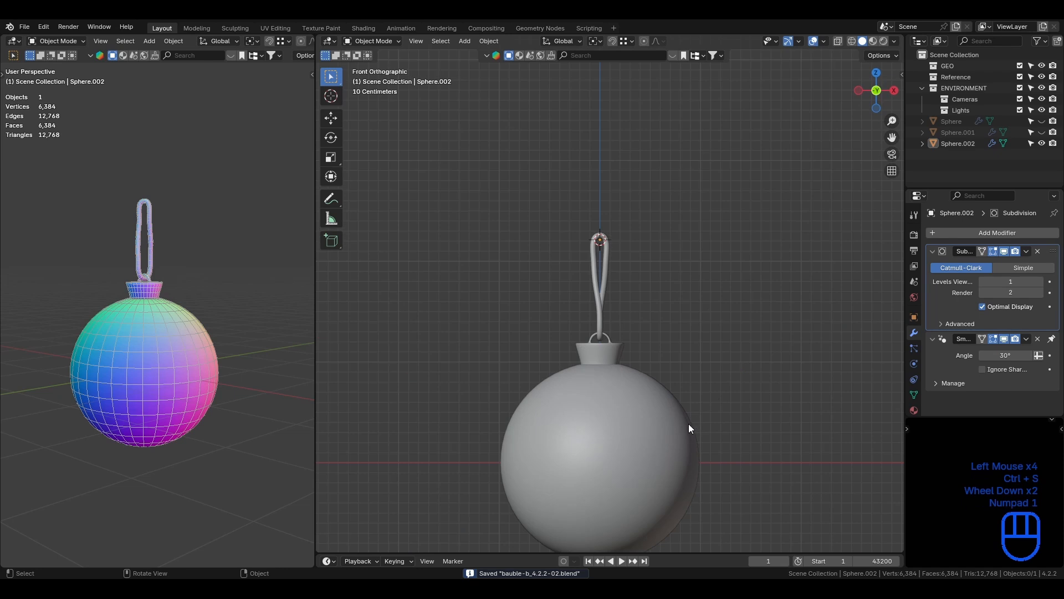
middle_click_drag(689, 427, 606, 351, "shift")
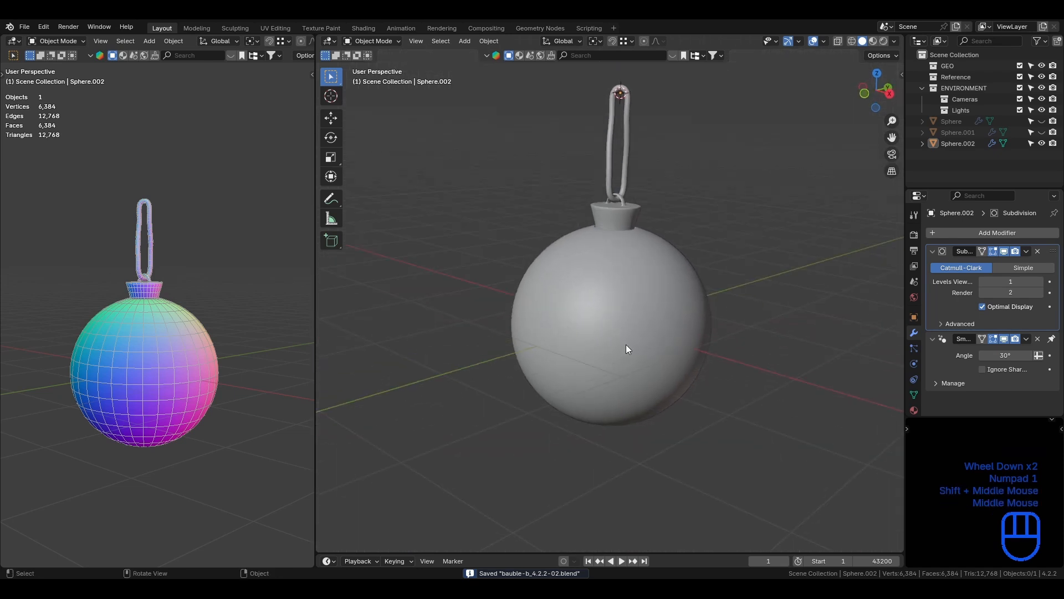
key("ctrl+s")
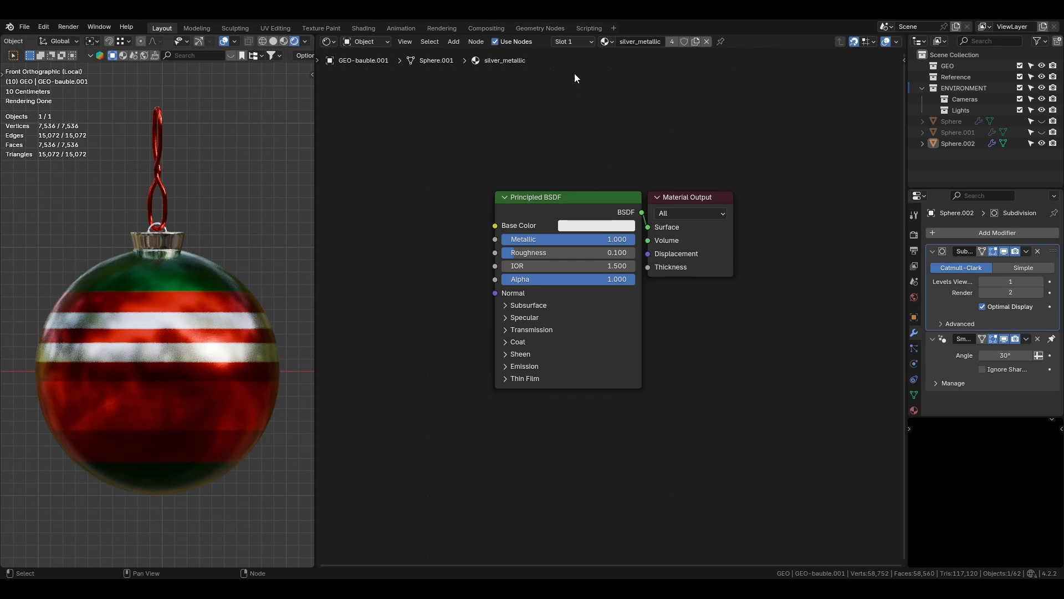
- Review the silver_metallic, red_metallic and ornament_01 materials in the finished bauble's slots
left_click(583, 42)
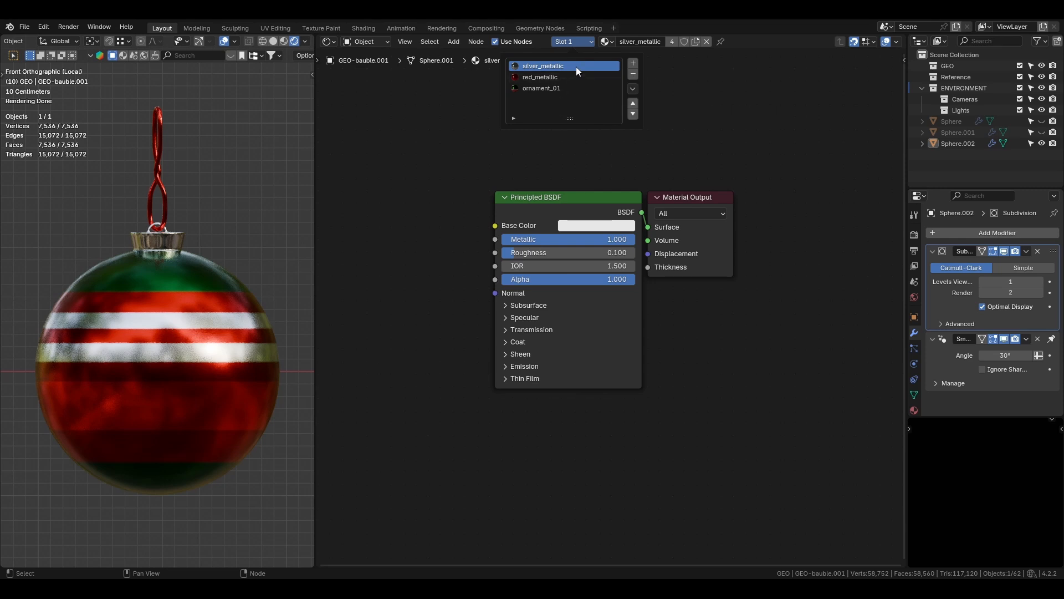
left_click(571, 80)
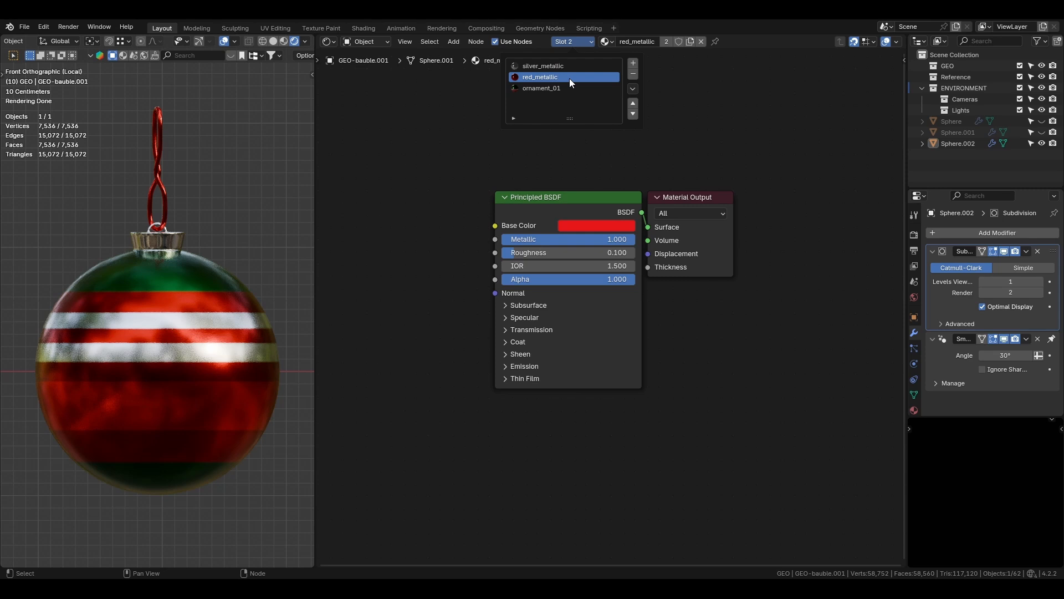
left_click(574, 86)
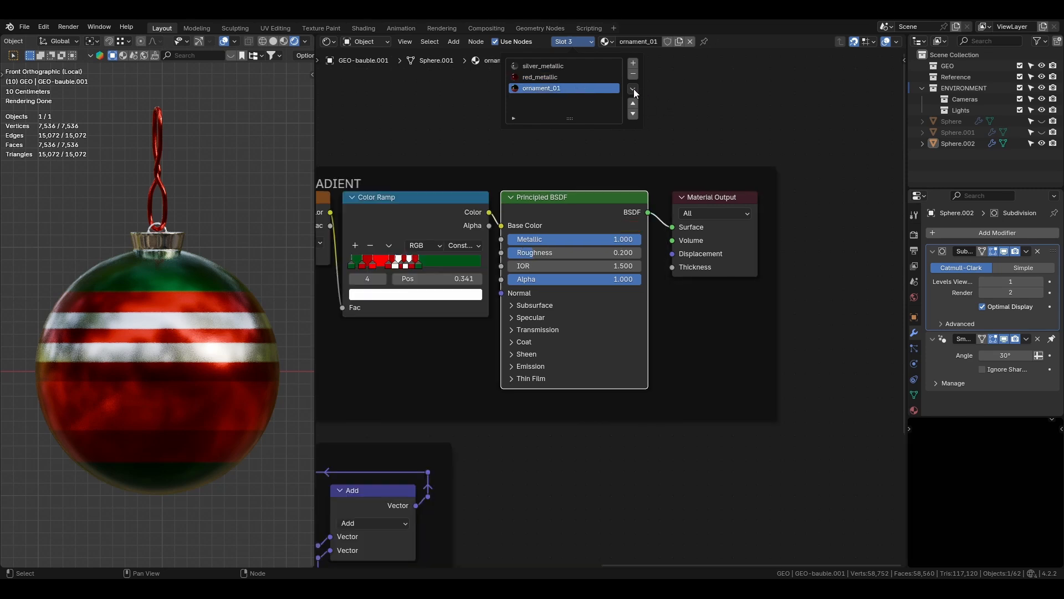
left_click(590, 71)
left_click(585, 76)
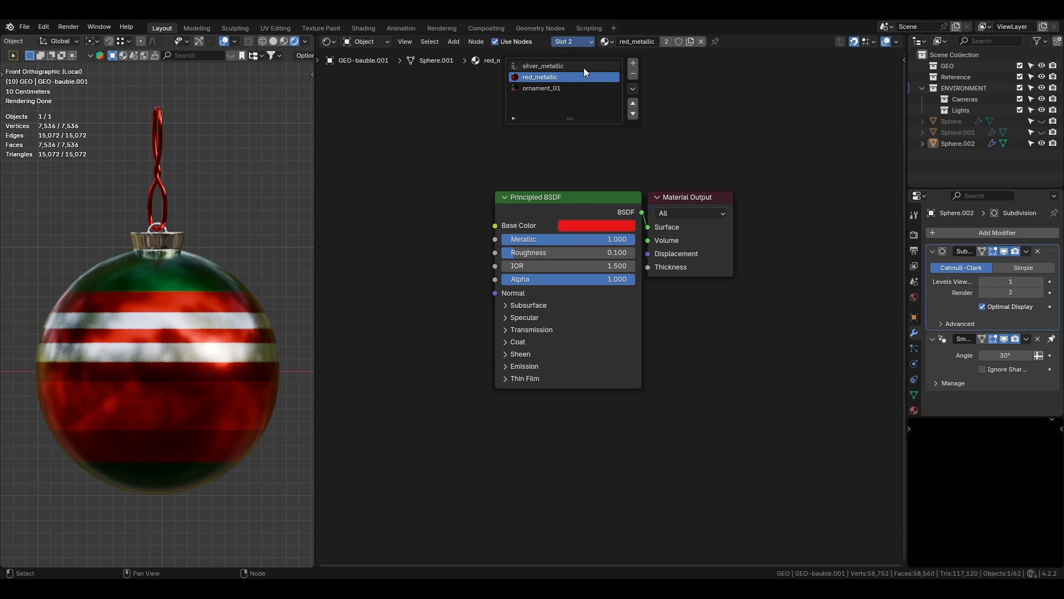
left_click(584, 67)
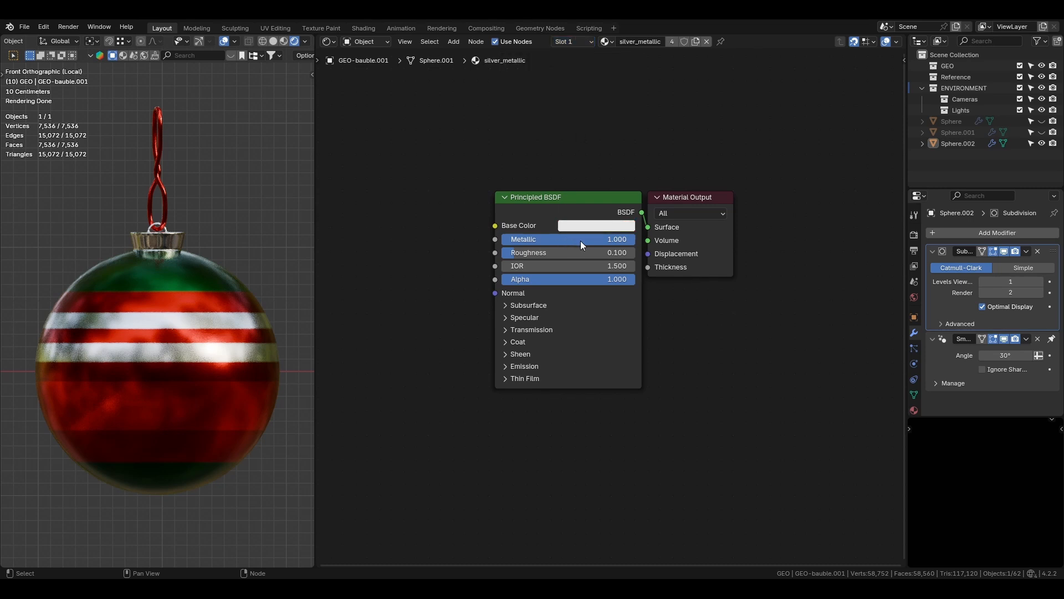
- Set the silver_metallic material's roughness to 0.1
left_click_drag(580, 239, 605, 252)
left_click(503, 253)
key("BackSpace")
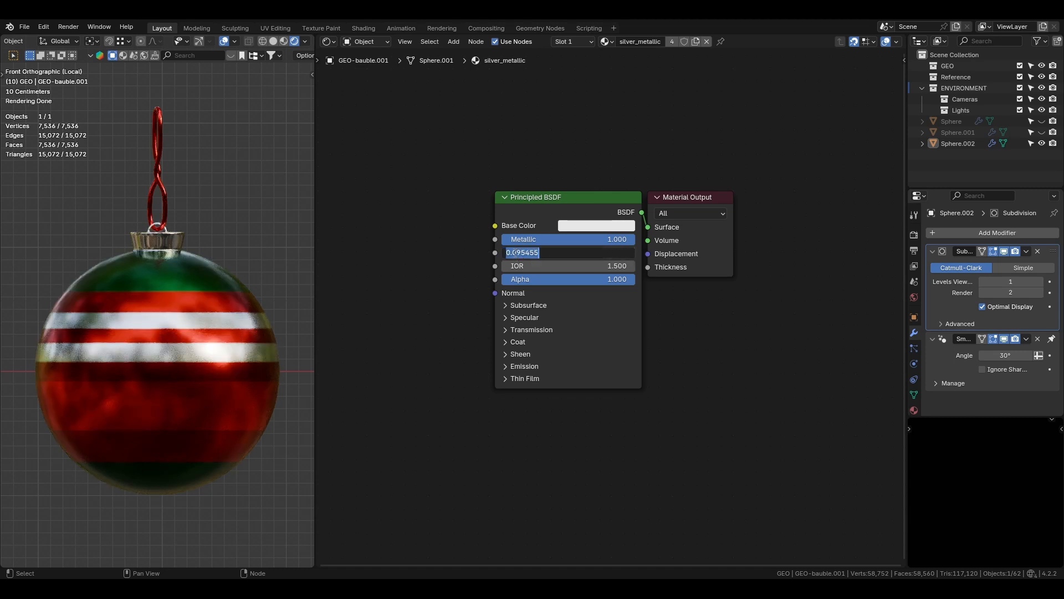
type("0.1")
key("Return")
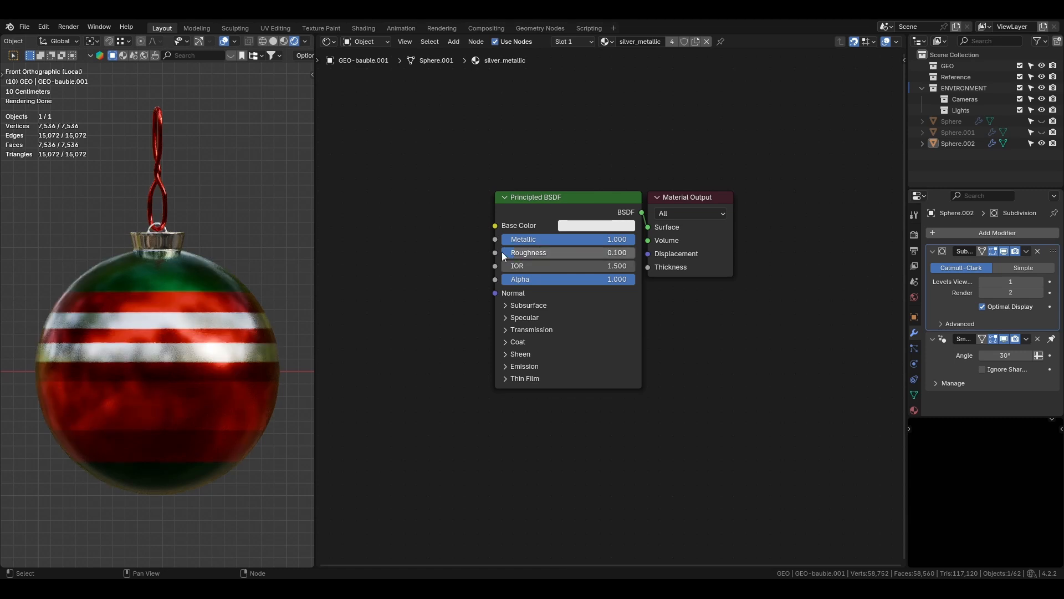
- Bring up the ornament_01 material and examine its Gradient Texture and Color Ramp nodes
left_click(583, 42)
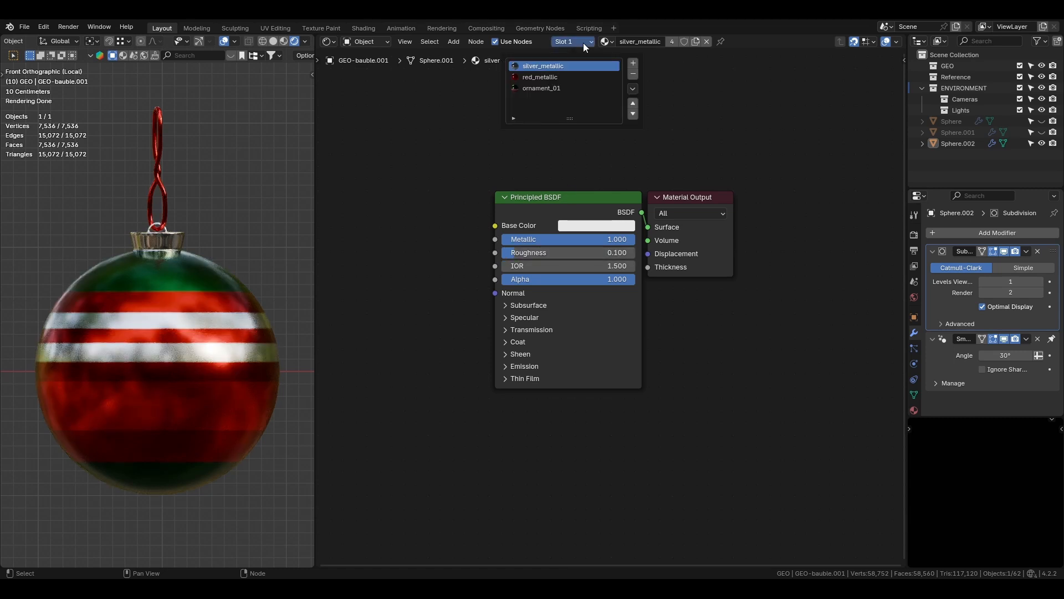
left_click(590, 74)
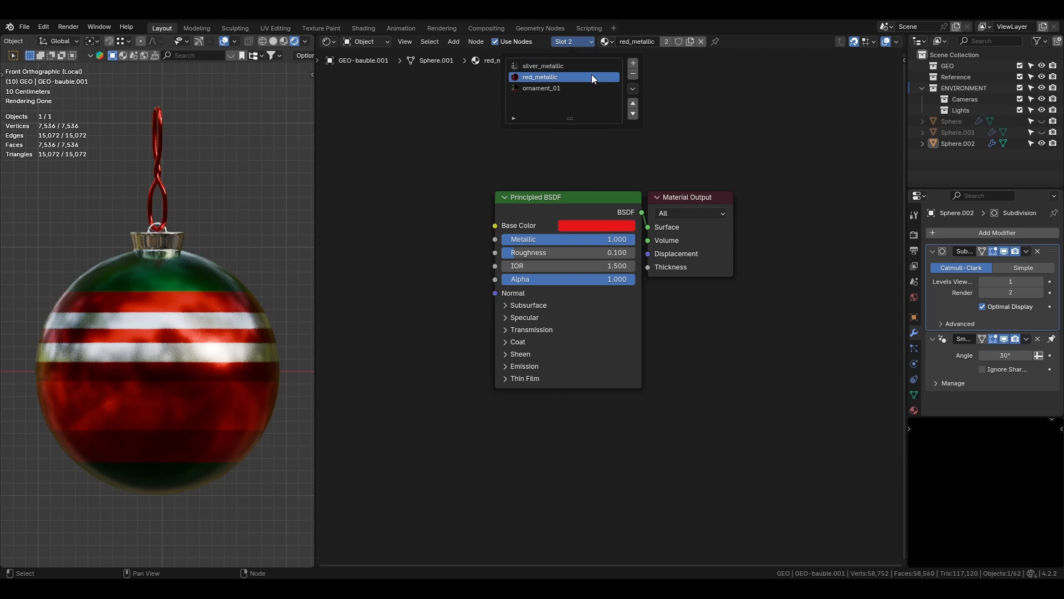
left_click(591, 68)
left_click(591, 77)
left_click(589, 88)
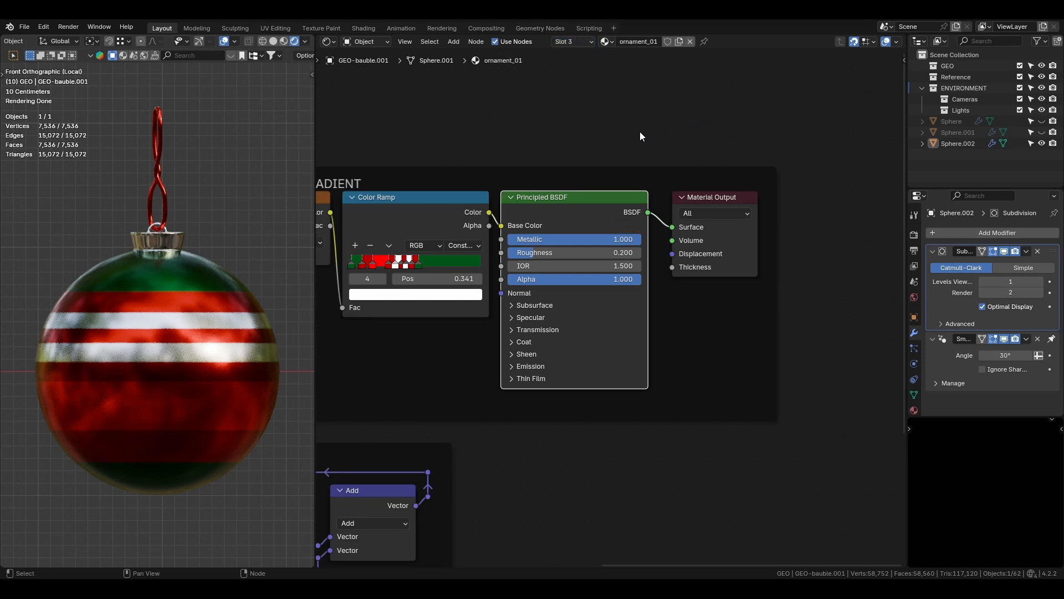
middle_click_drag(480, 139, 690, 138)
left_click(551, 195)
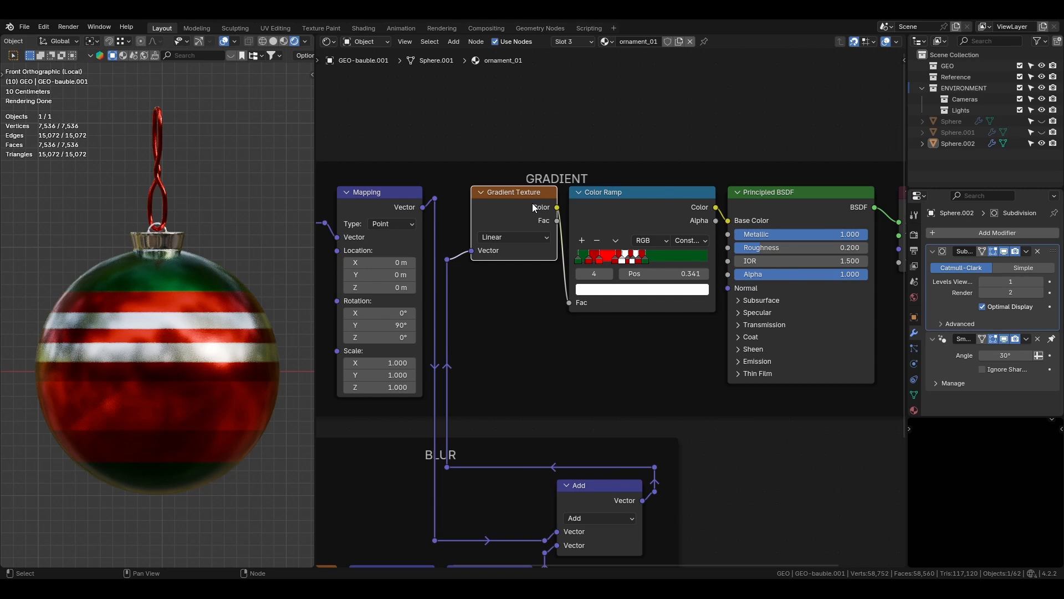
left_click(607, 210)
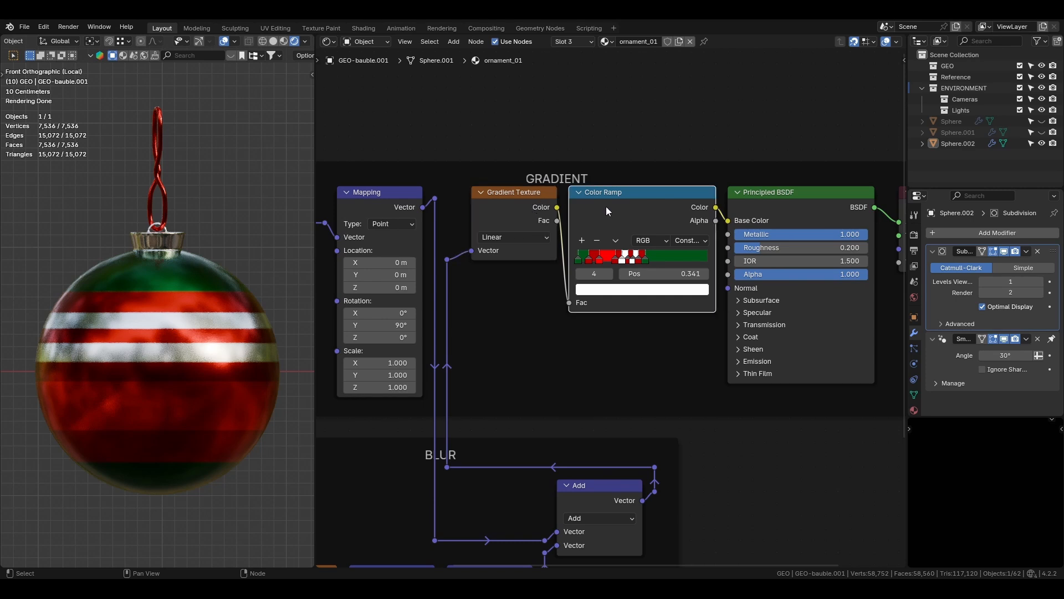
- Examine the position and color of each successive stop on ornament_01's Color Ramp
left_click(587, 260)
left_click(589, 259)
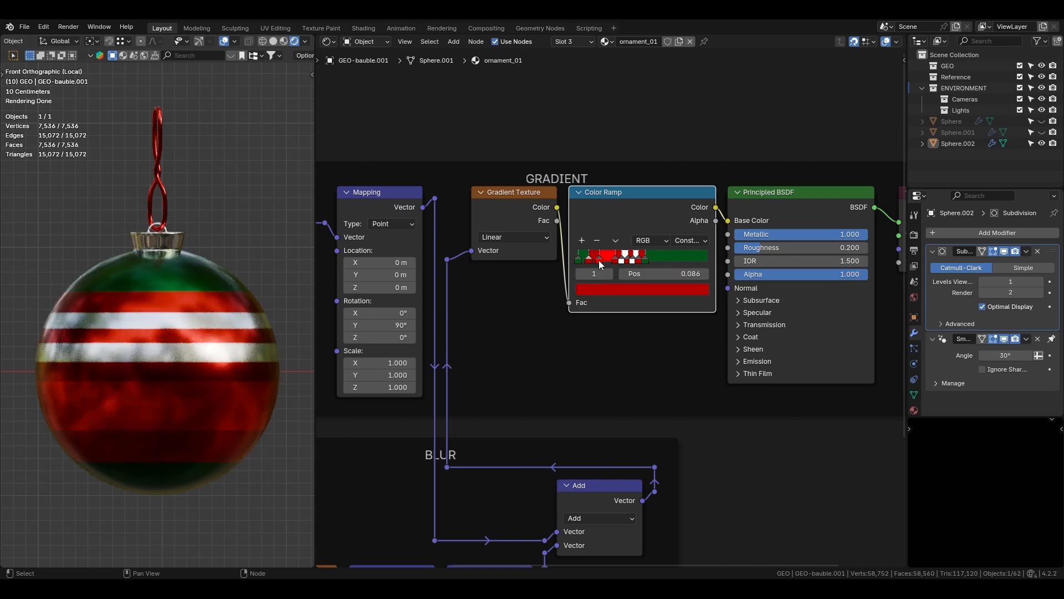
left_click(600, 260)
left_click(611, 261)
left_click(622, 261)
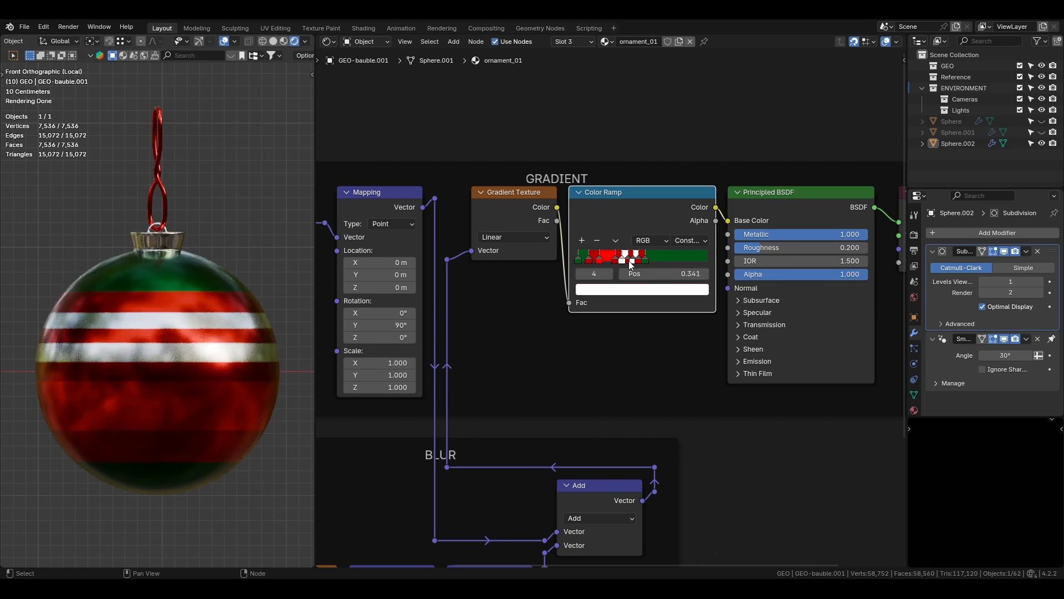
left_click(632, 261)
left_click(640, 263)
- Shift the Color Ramp's last green stop out to position 0.611 and back to 0.525
left_click(645, 261)
left_click(655, 261)
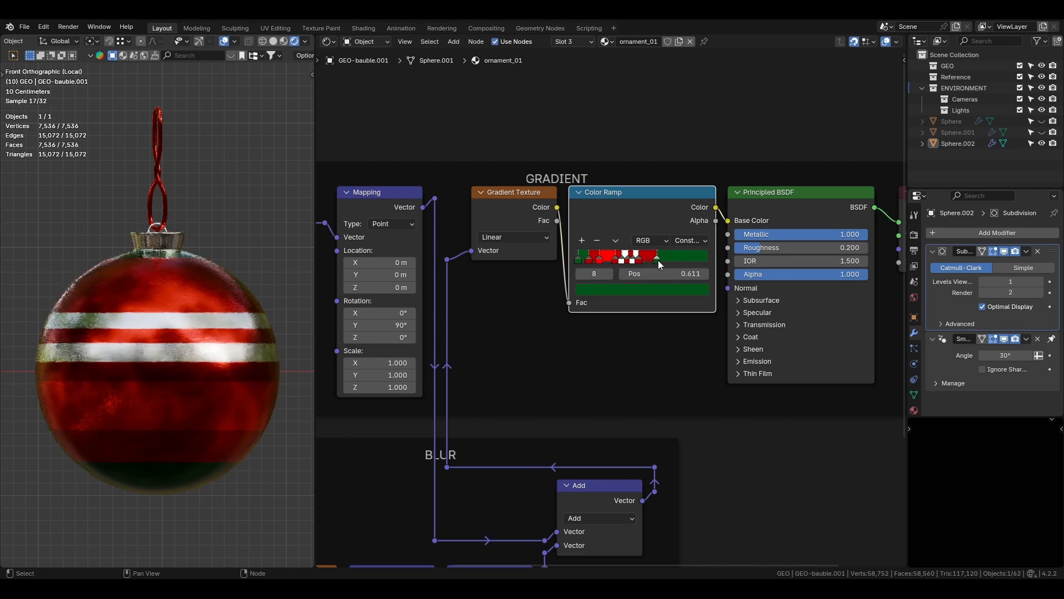
left_click_drag(655, 262, 645, 263)
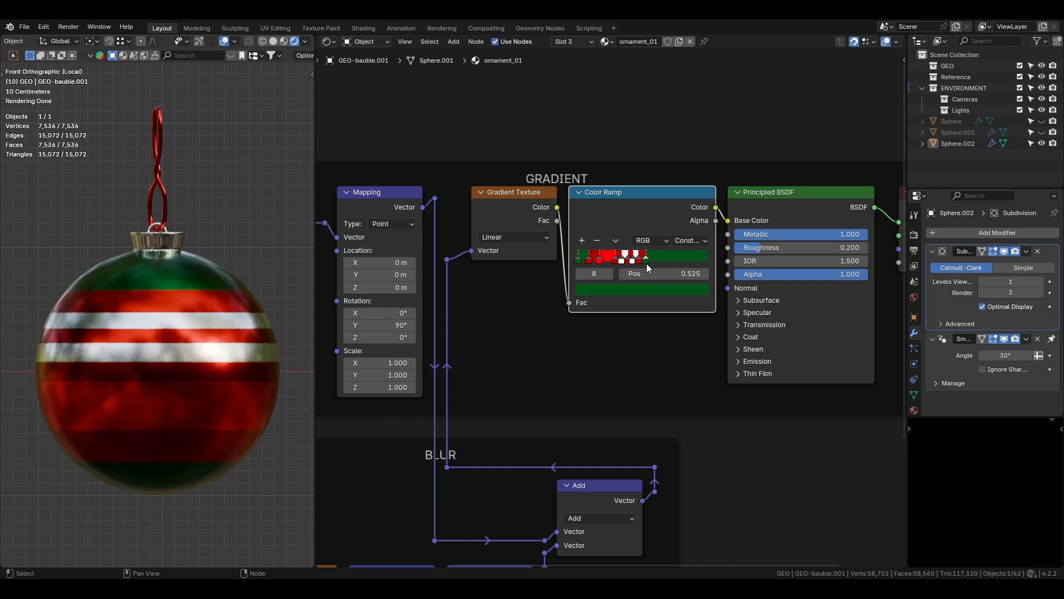
left_click(643, 262)
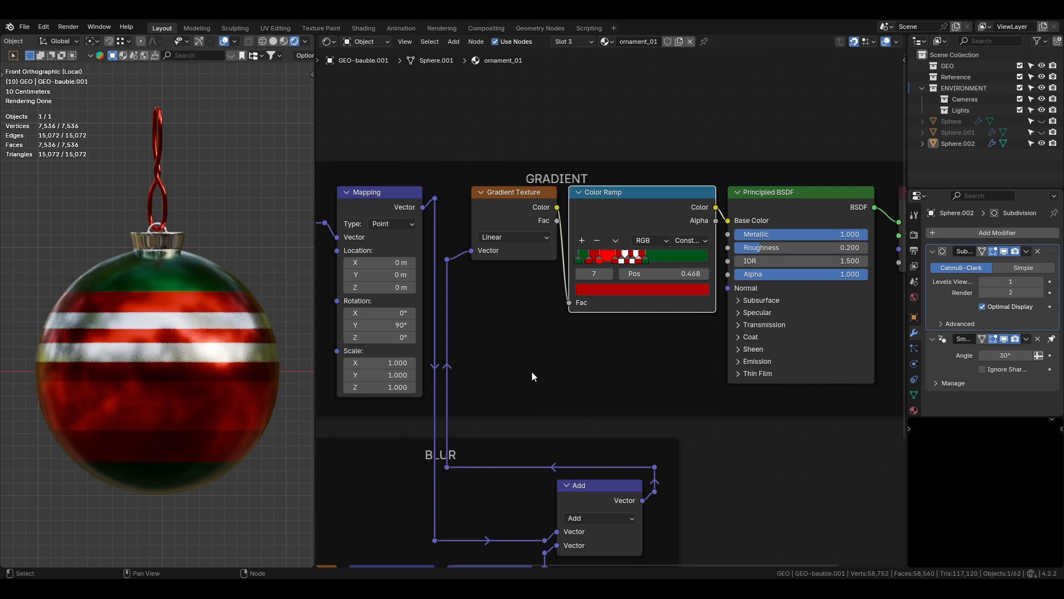
- Examine the White Noise Texture, Subtract, Scale and Add nodes in ornament_01's BLUR frame and their links to the GRADIENT frame
middle_click_drag(448, 424, 616, 211)
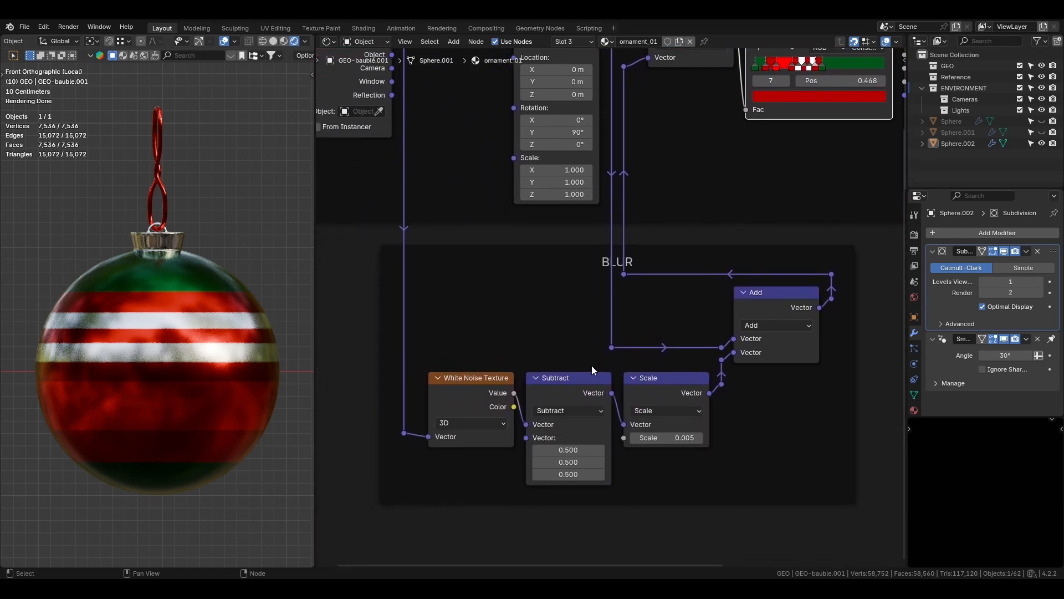
left_click(484, 383)
left_click(573, 390)
left_click(656, 383)
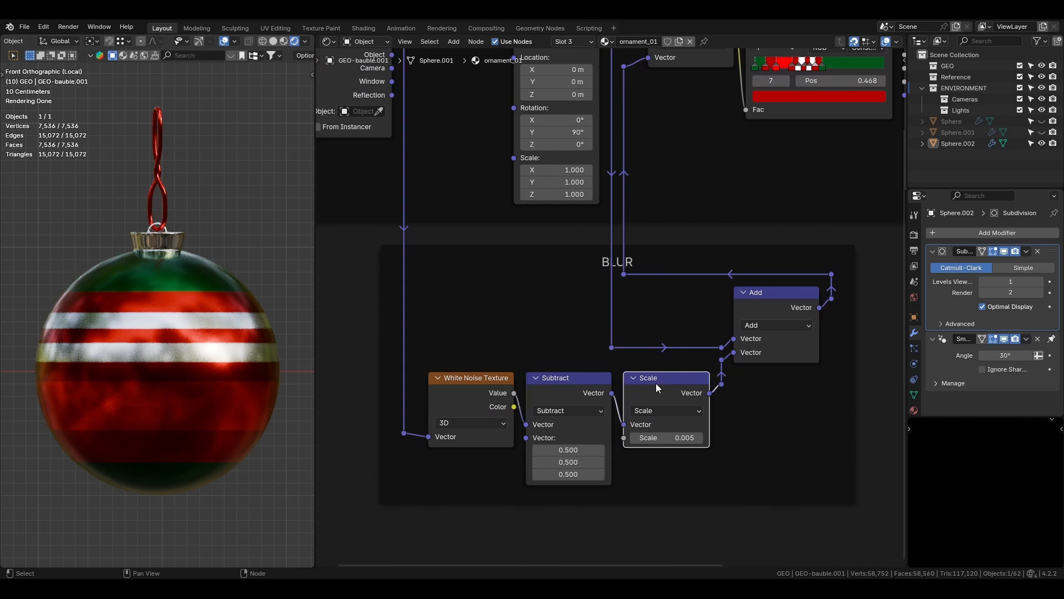
left_click(781, 292)
middle_click_drag(756, 202, 772, 340)
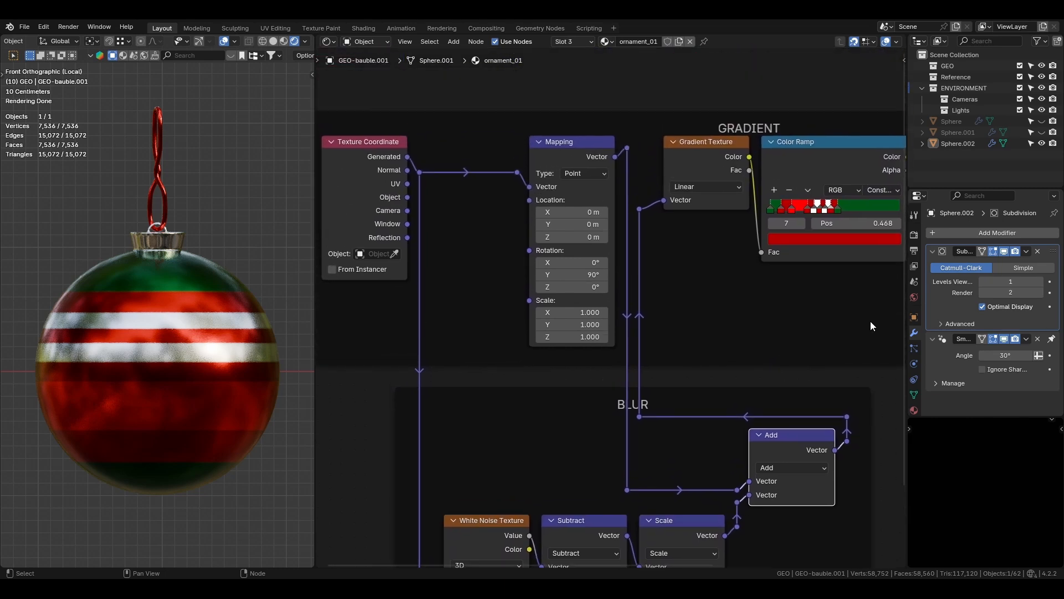
scroll(865, 324, "down", 1)
middle_click_drag(862, 325, 597, 310)
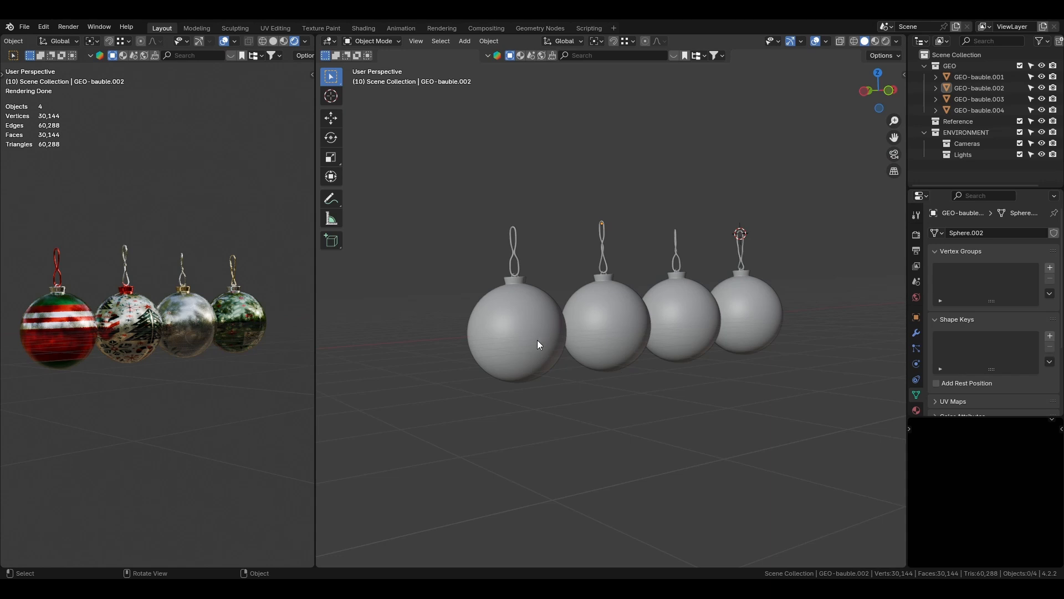
- Select the baubles one by one, then show GEO-bauble.002's ornament_02 material in a Shader Editor split off below the 3D viewport
left_click(534, 338)
left_click(610, 331)
left_click(685, 330)
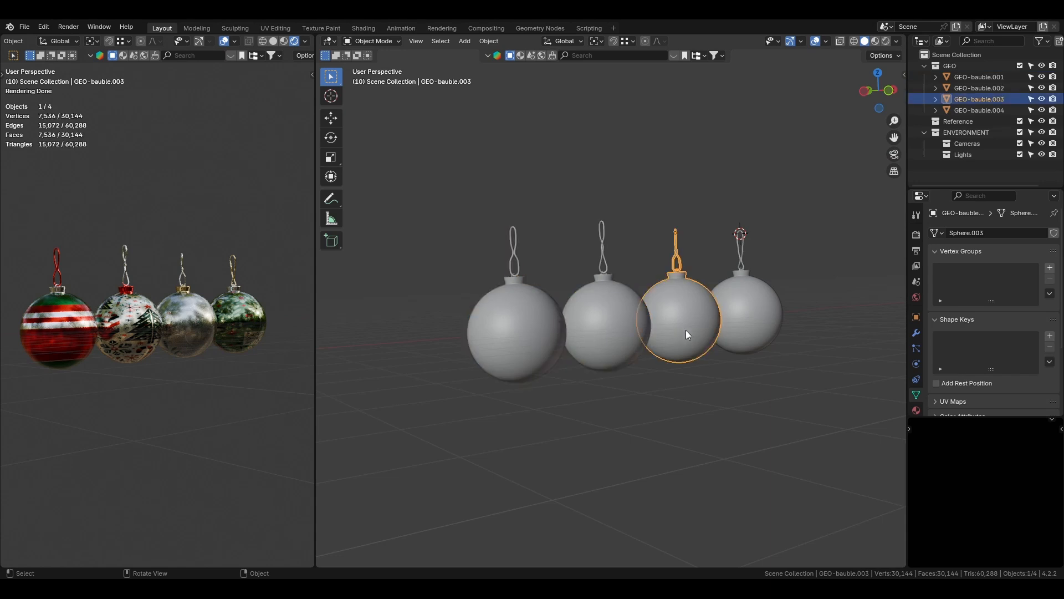
left_click(746, 324)
left_click(620, 322)
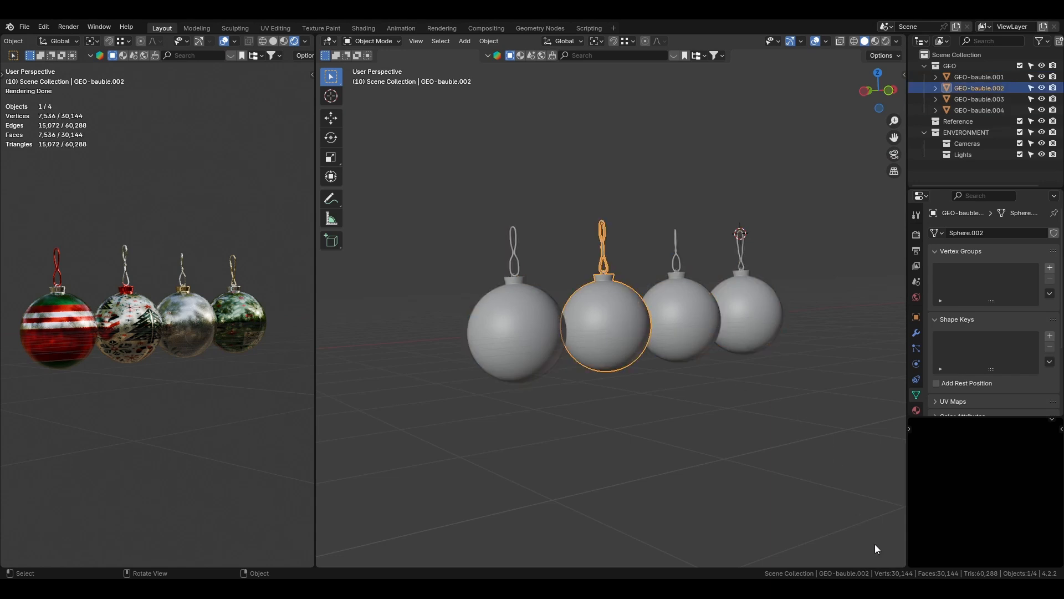
left_click_drag(902, 561, 590, 274)
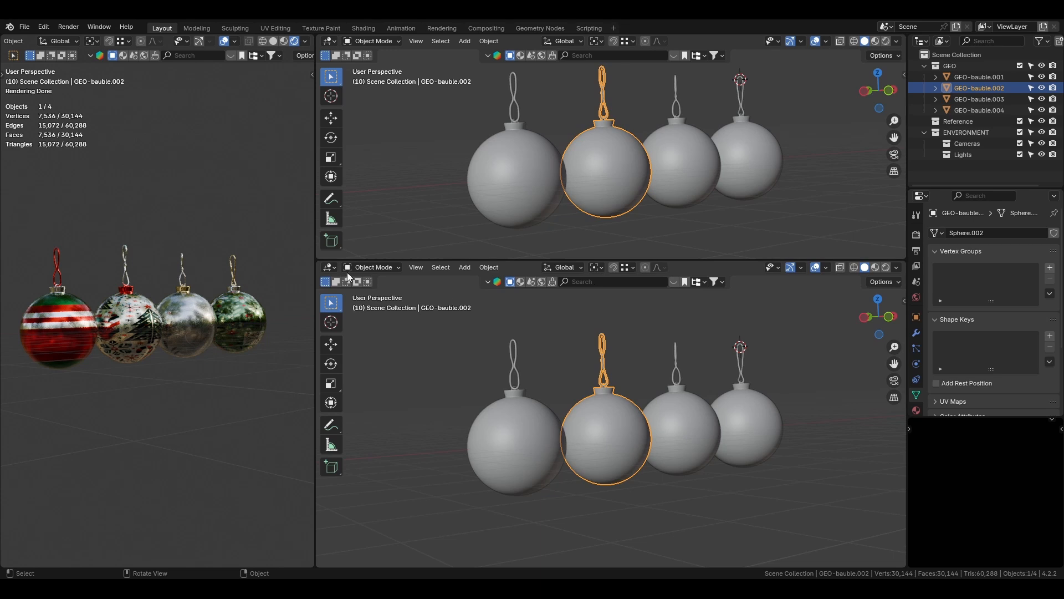
left_click(330, 269)
left_click(384, 381)
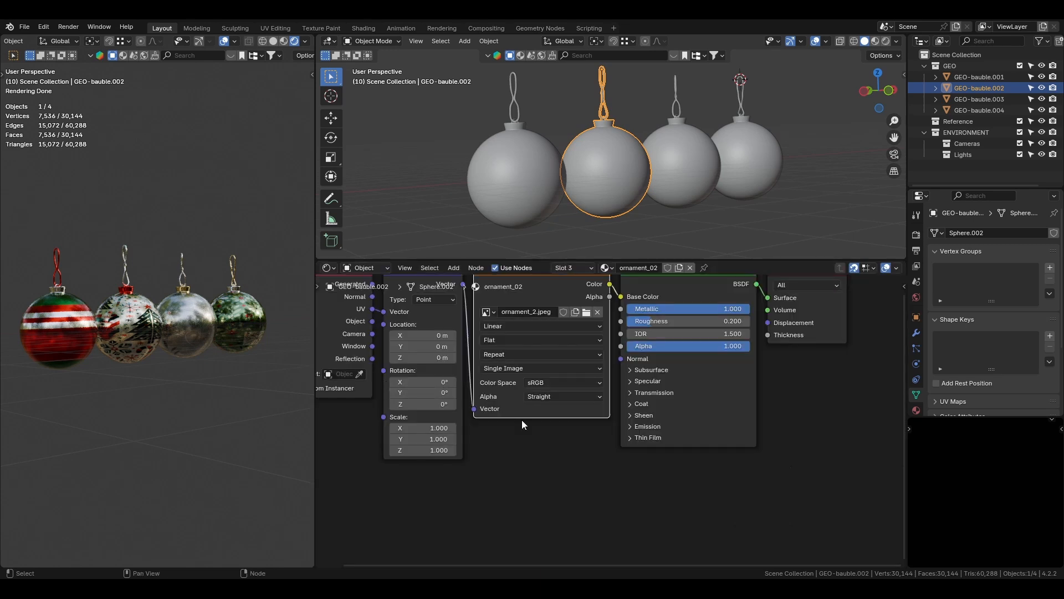
key("Home")
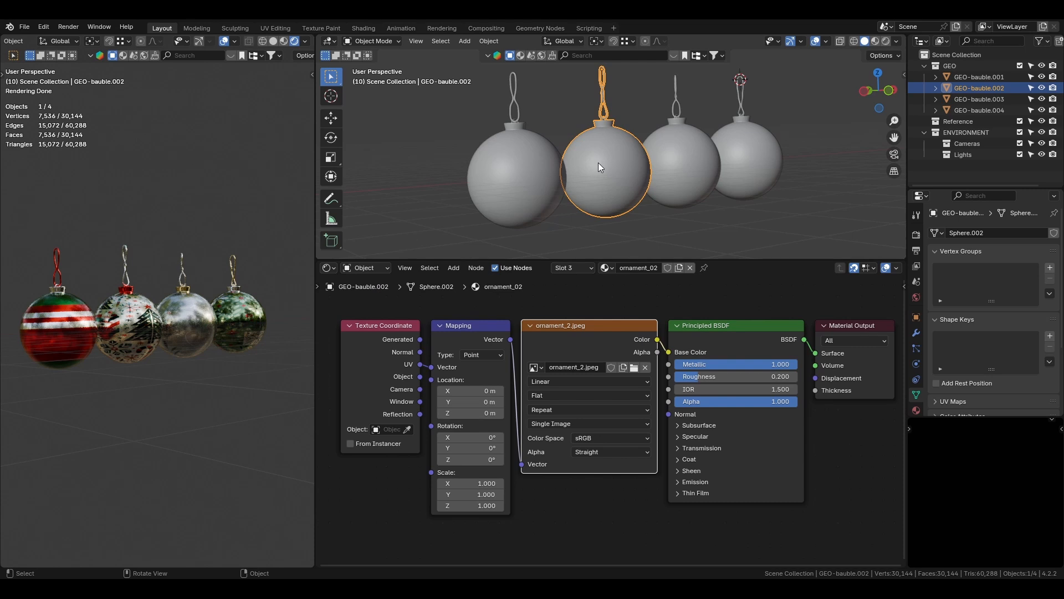
- Select the linked sphere faces of GEO-bauble.002 in Edit Mode and view their UV layout over ornament_2.jpeg in the UV Editor
key("ctrl+Tab")
left_click(677, 167)
key("alt+a")
key("l")
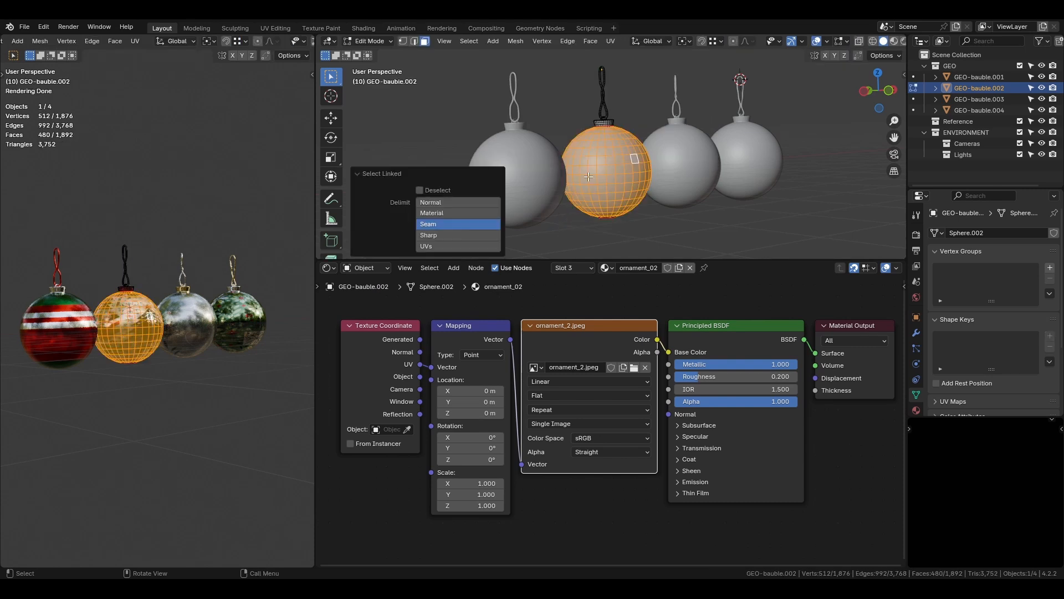
left_click(327, 267)
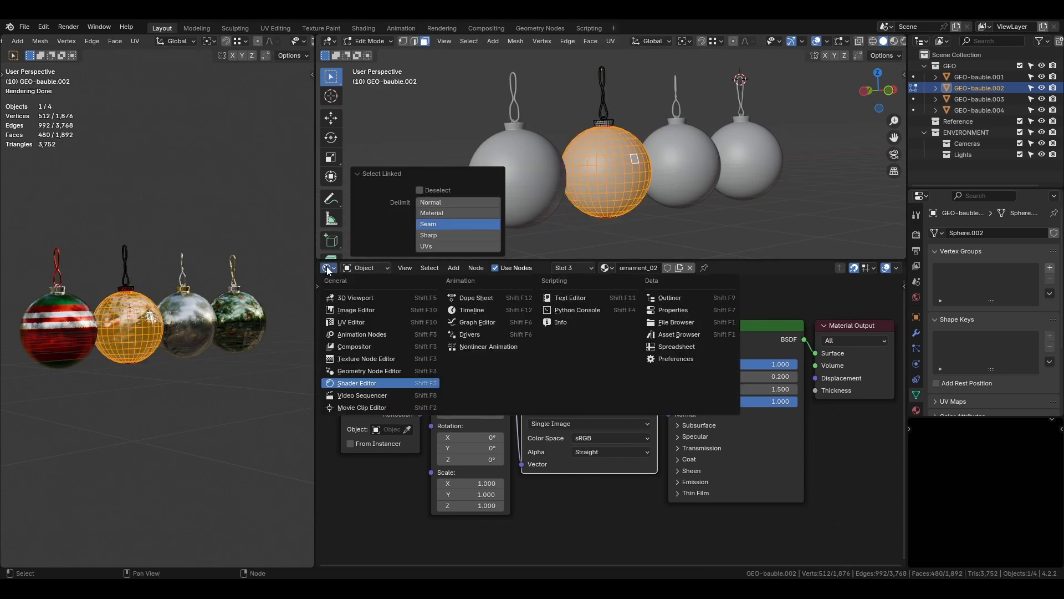
left_click(364, 322)
scroll(607, 366, "down", 5)
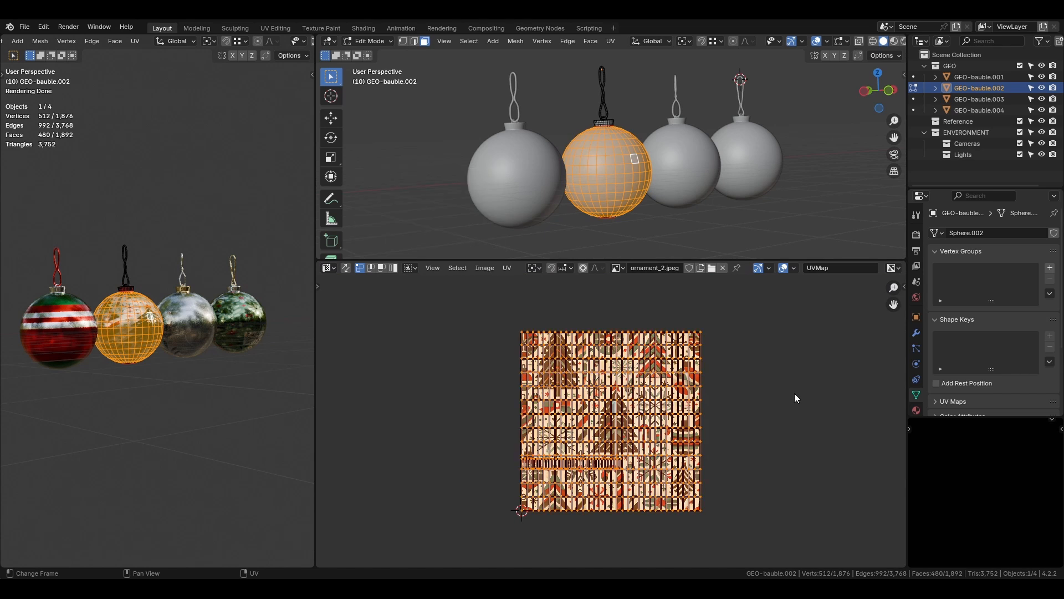
- Return to Object Mode, select GEO-bauble.003 and merge the lower UV Editor area back into the 3D viewport
key("alt+a")
key("ctrl+Tab")
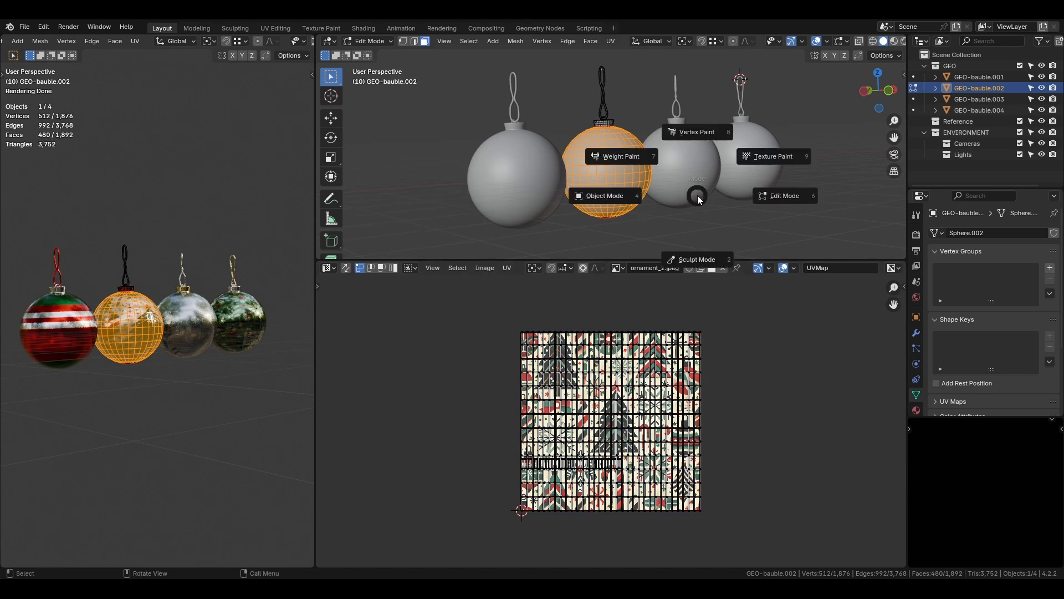
left_click(597, 195)
left_click(684, 214)
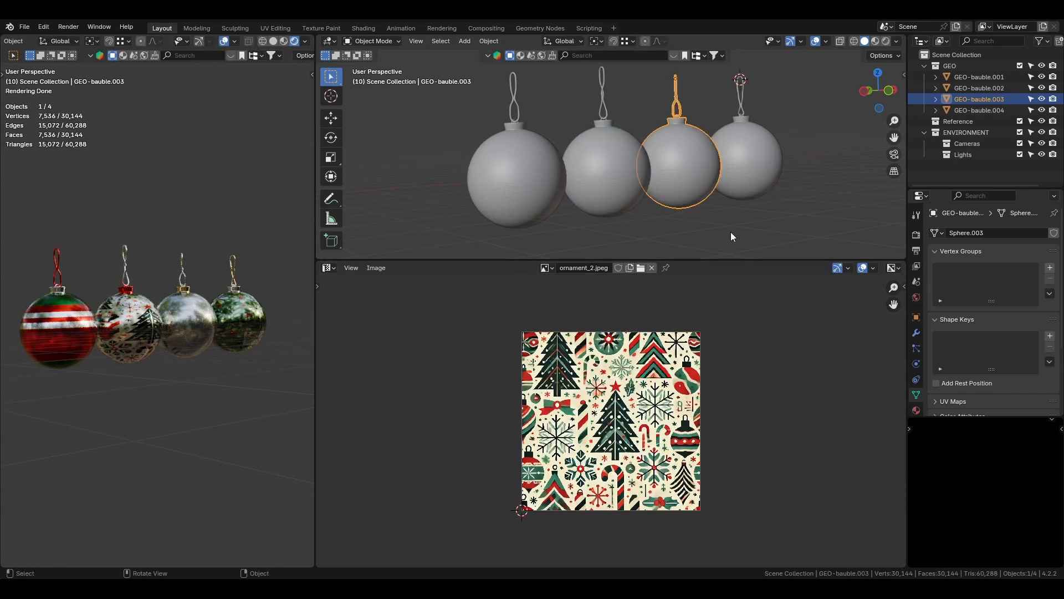
left_click_drag(902, 256, 894, 280)
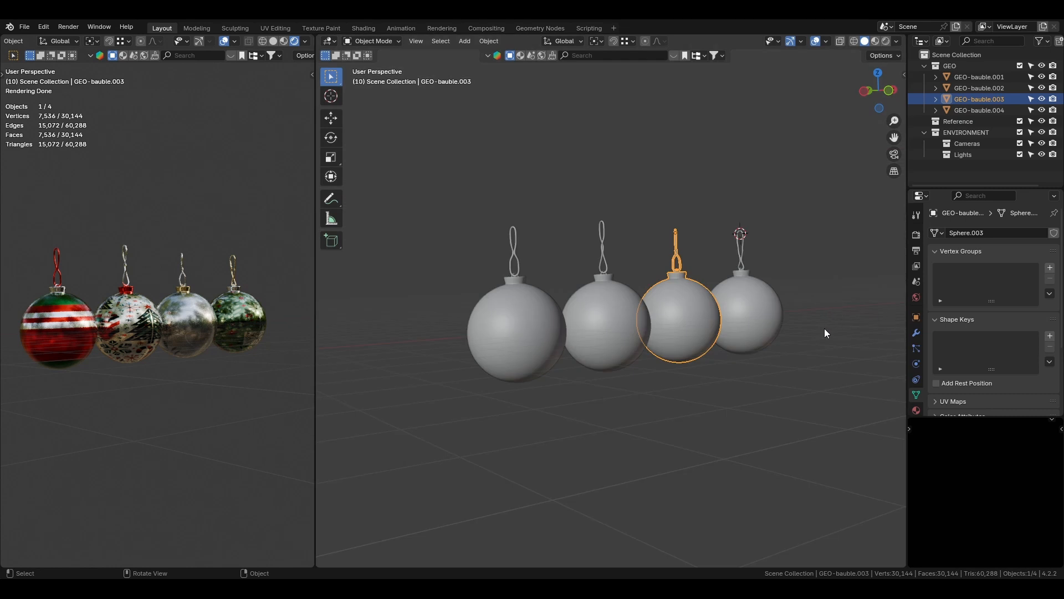
- Move all four baubles into a new collection named BAUBLES
left_click(823, 328)
left_click_drag(430, 218, 809, 397)
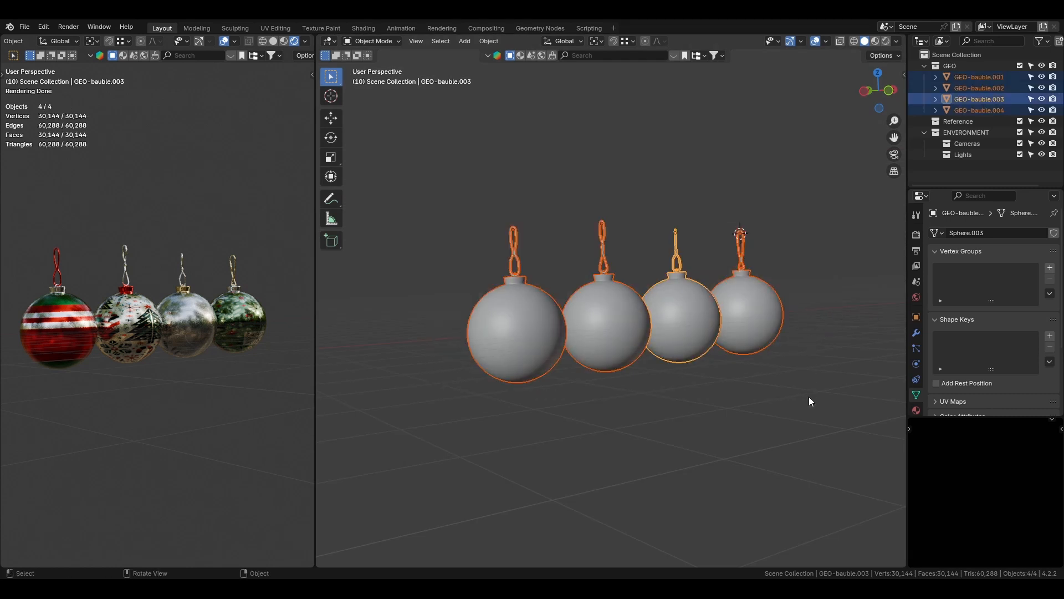
key("m")
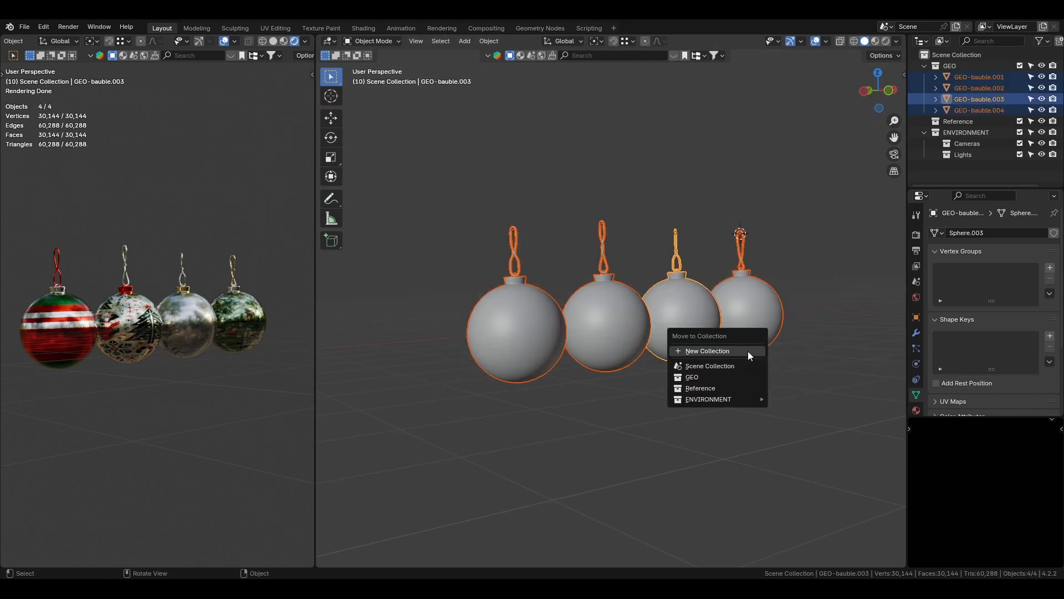
left_click(747, 351)
type("BAUBLES")
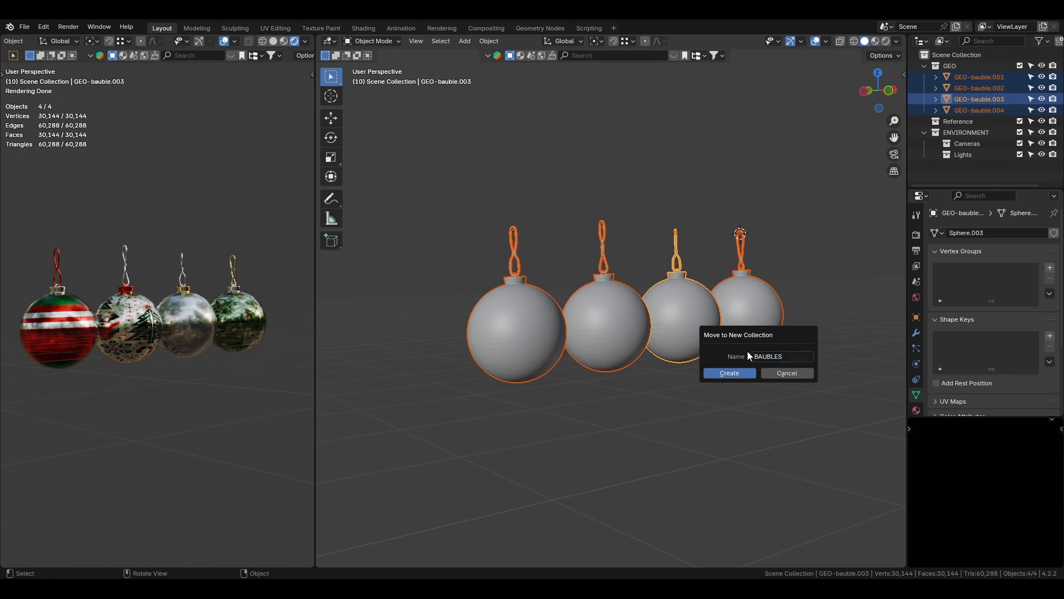
key("Return")
- Nest the BAUBLES collection inside the GEO collection and save the file
left_click(925, 122)
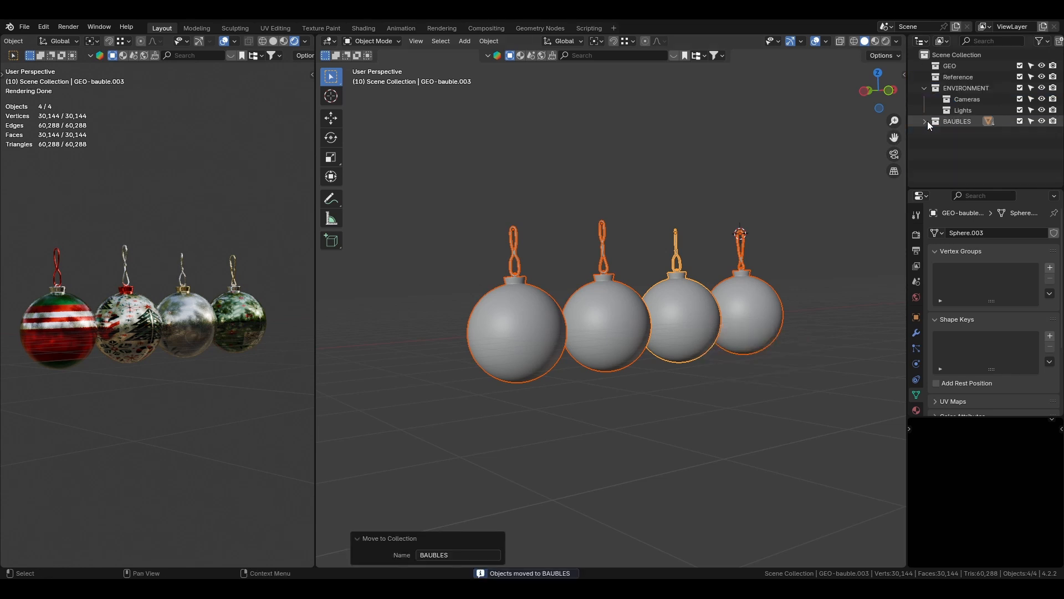
left_click_drag(936, 120, 954, 64)
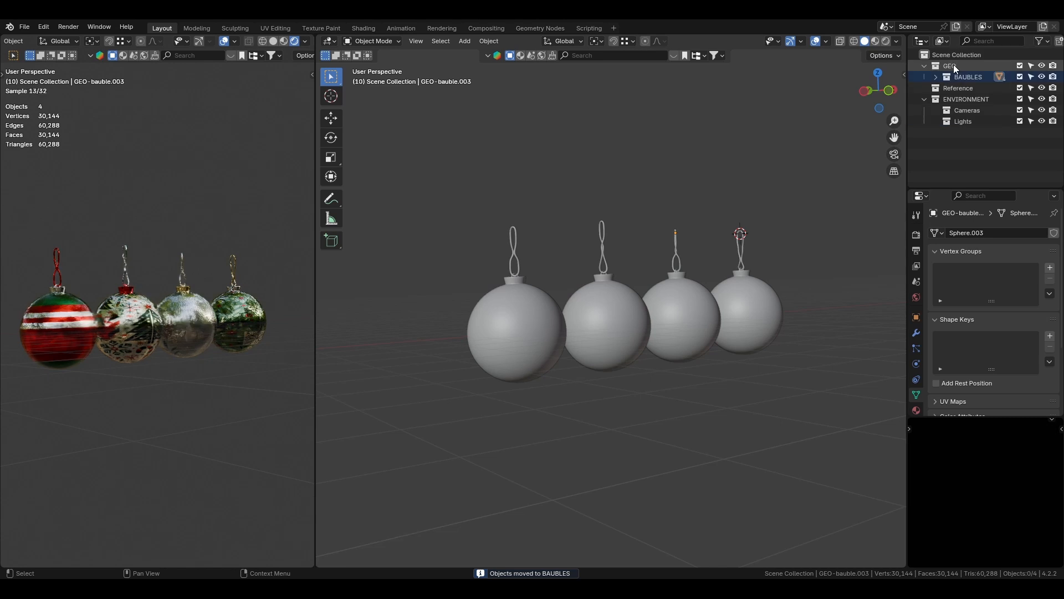
key("ctrl+s")
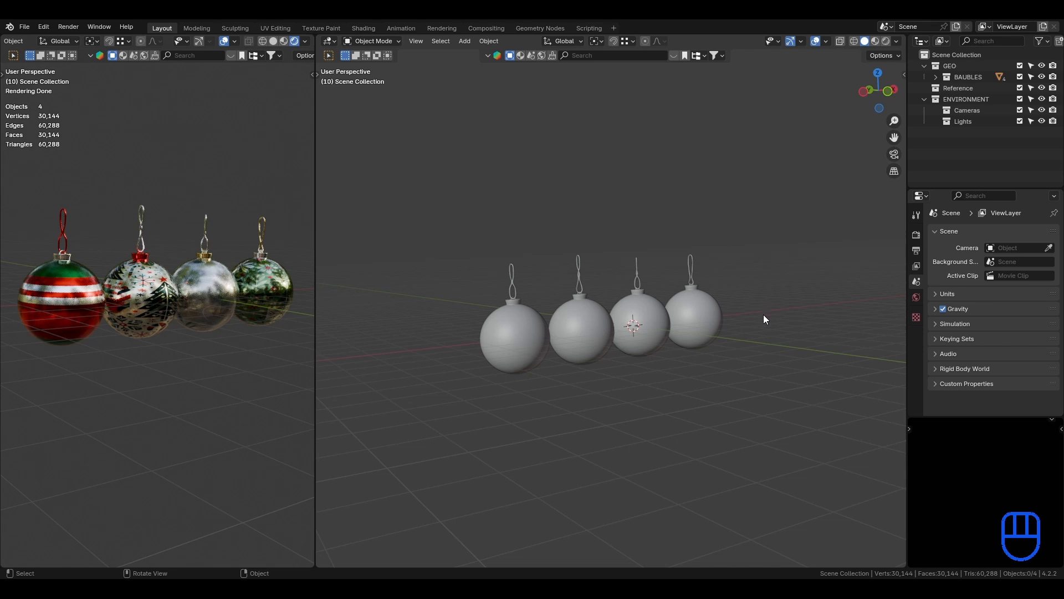
- Hide the BAUBLES collection in the viewport
left_click(776, 326)
left_click(1042, 77)
left_click(747, 257)
- Add a Bézier curve with a 1 m radius at the world origin
key("KP_1")
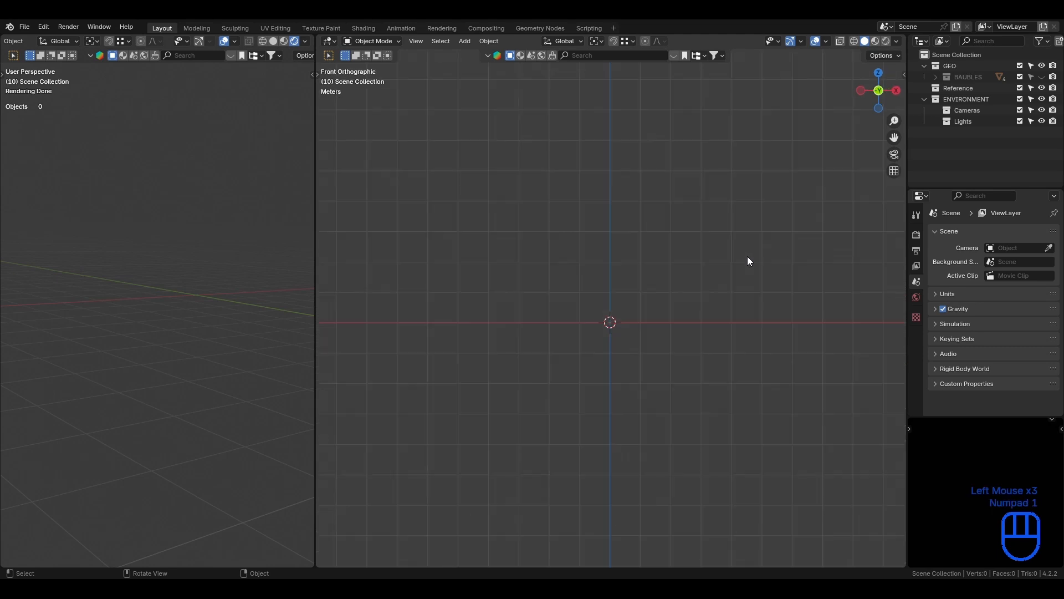
middle_click_drag(730, 259, 639, 295)
key("shift+a")
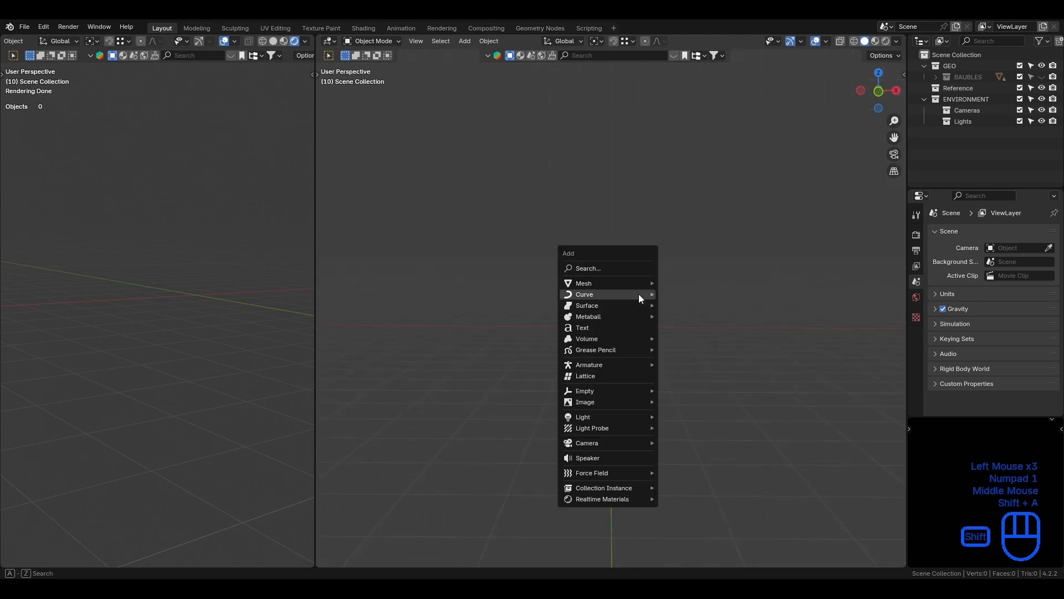
left_click(673, 294)
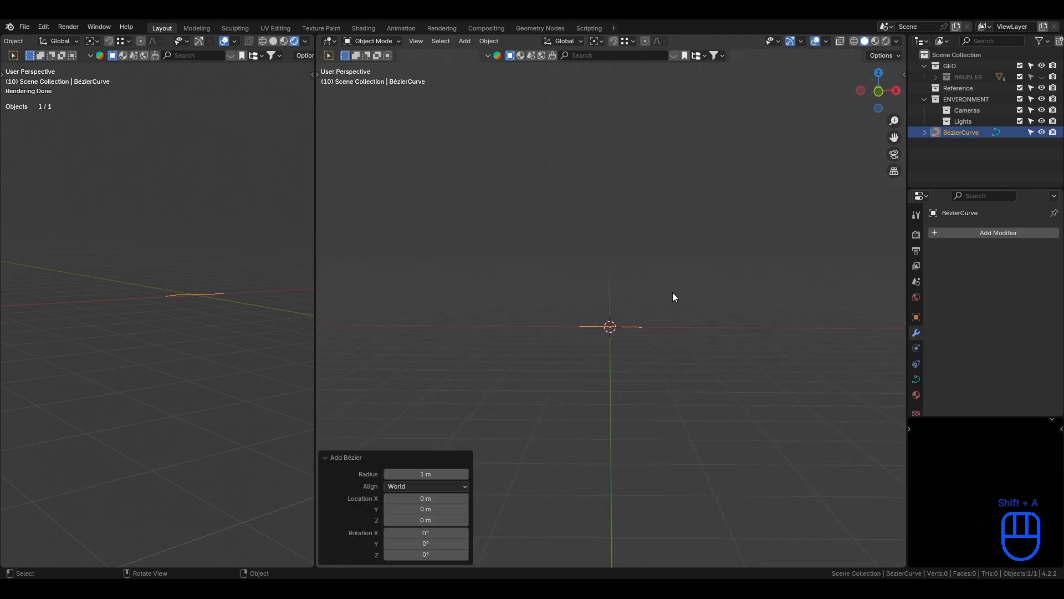
- Enter Edit Mode on the Bézier curve and delete all of its control points
middle_click_drag(536, 301, 571, 310)
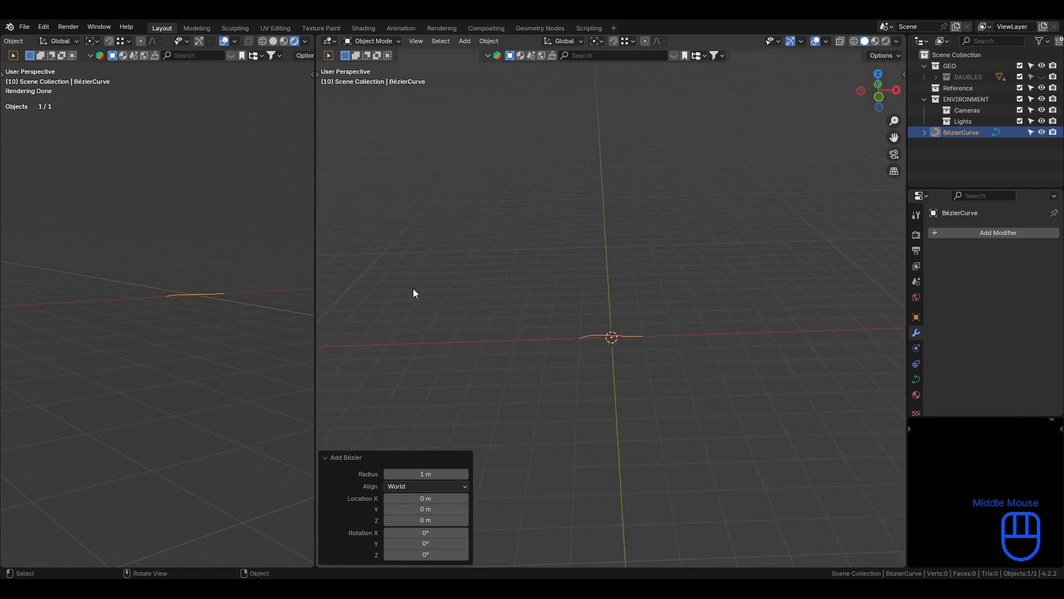
scroll(181, 302, "up", 3)
middle_click_drag(181, 301, 143, 370, "shift")
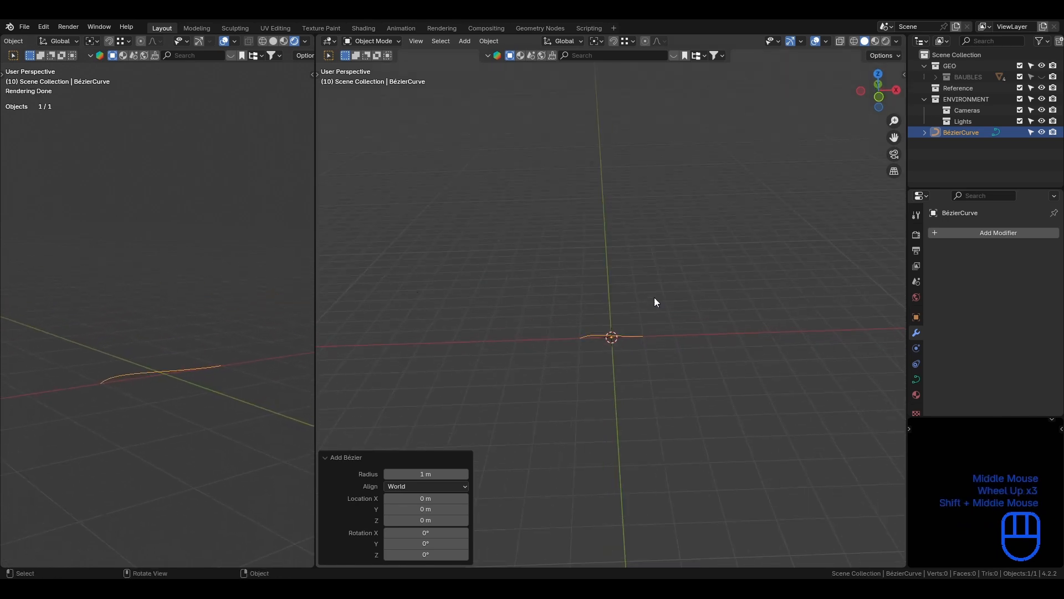
key("Tab")
key("a")
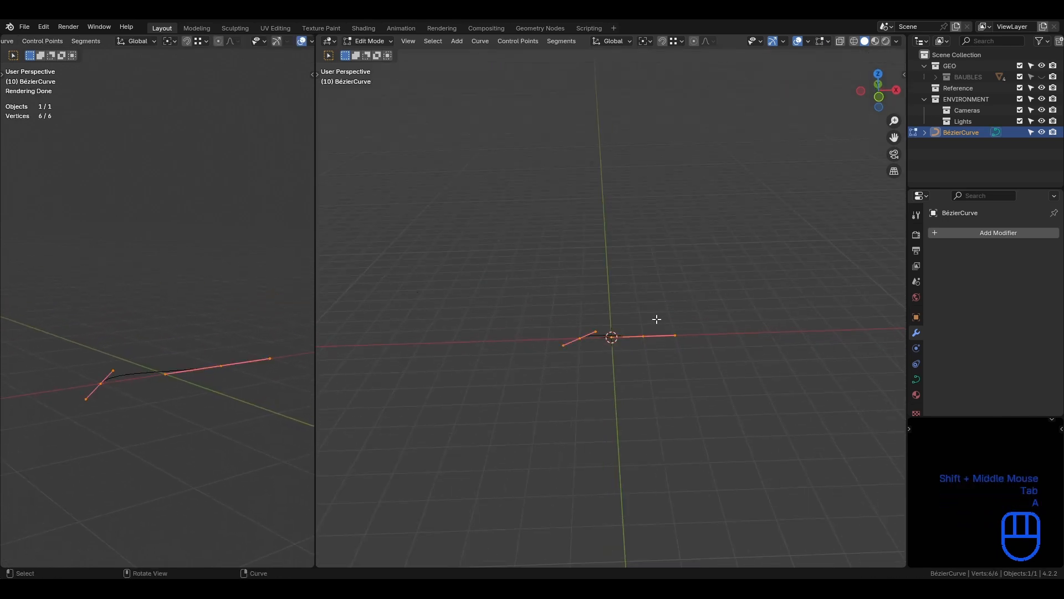
key("x")
left_click(656, 318)
- Draw a wavy horizontal curve above the origin in front view with the Draw tool, save the file and leave Edit Mode
key("t")
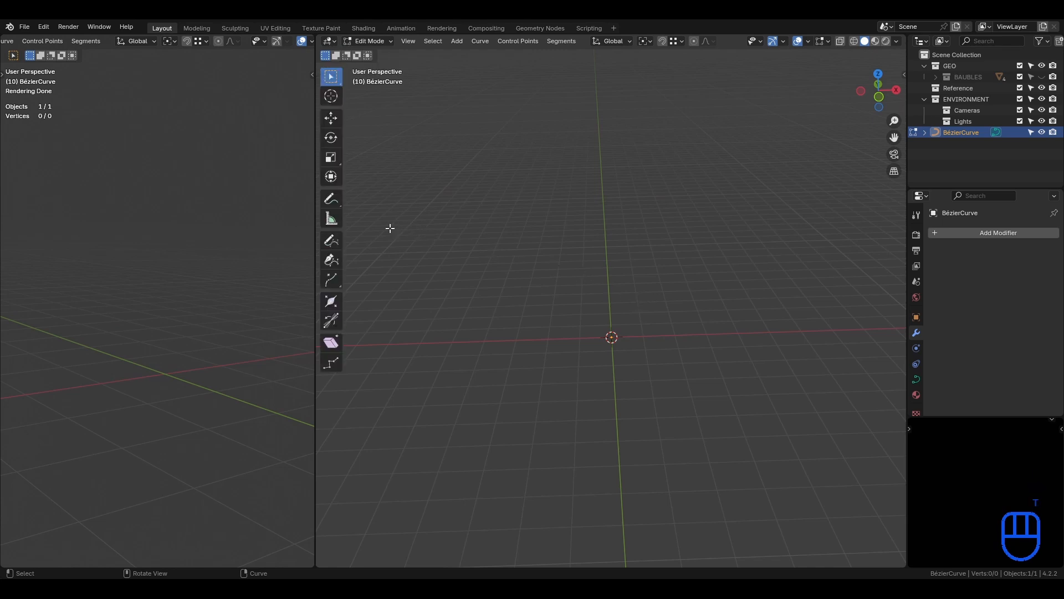
left_click(336, 239)
key("KP_1")
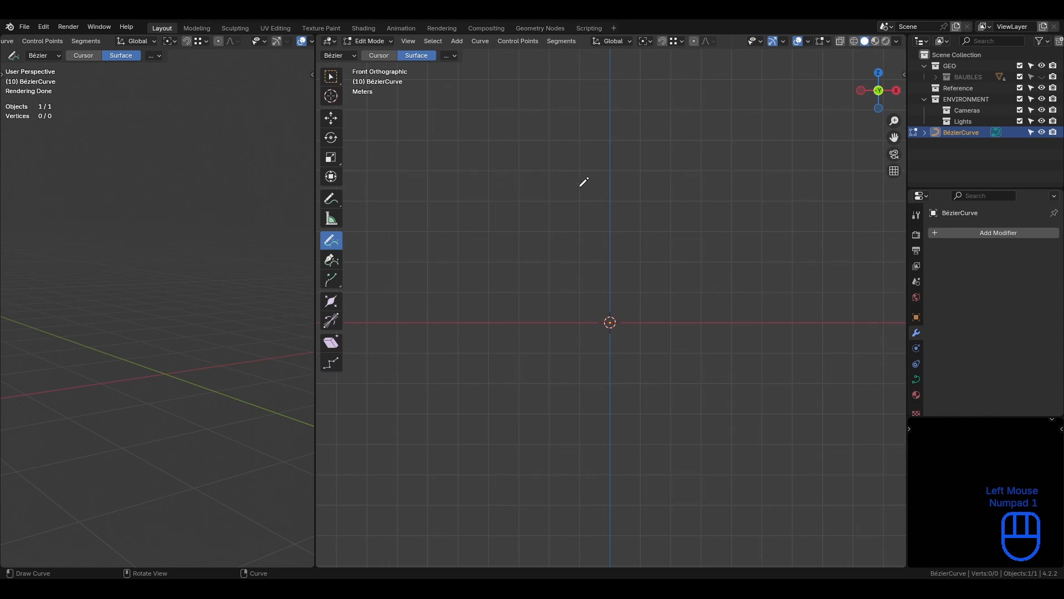
mouse_move(467, 179)
left_mouse_down()
mouse_move(495, 162)
mouse_move(713, 159)
mouse_move(775, 183)
mouse_move(825, 166)
left_mouse_up()
key("ctrl+s")
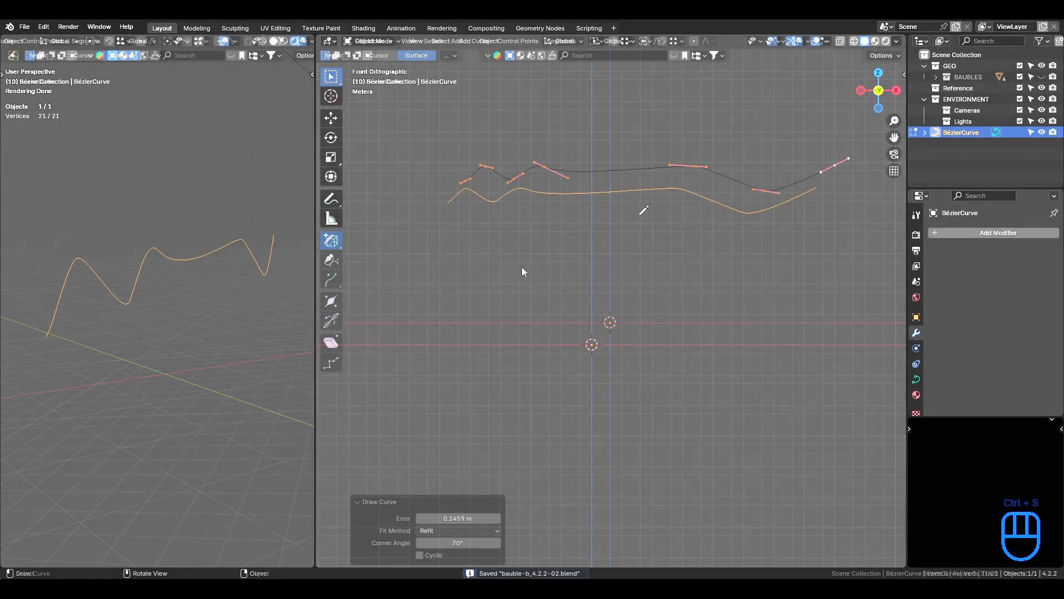
key("Tab")
- Switch the main viewport to the Geometry Node Editor and create a new node tree on the drawn curve
mouse_move(521, 267)
middle_mouse_down()
mouse_move(619, 328)
mouse_move(641, 309)
middle_mouse_up()
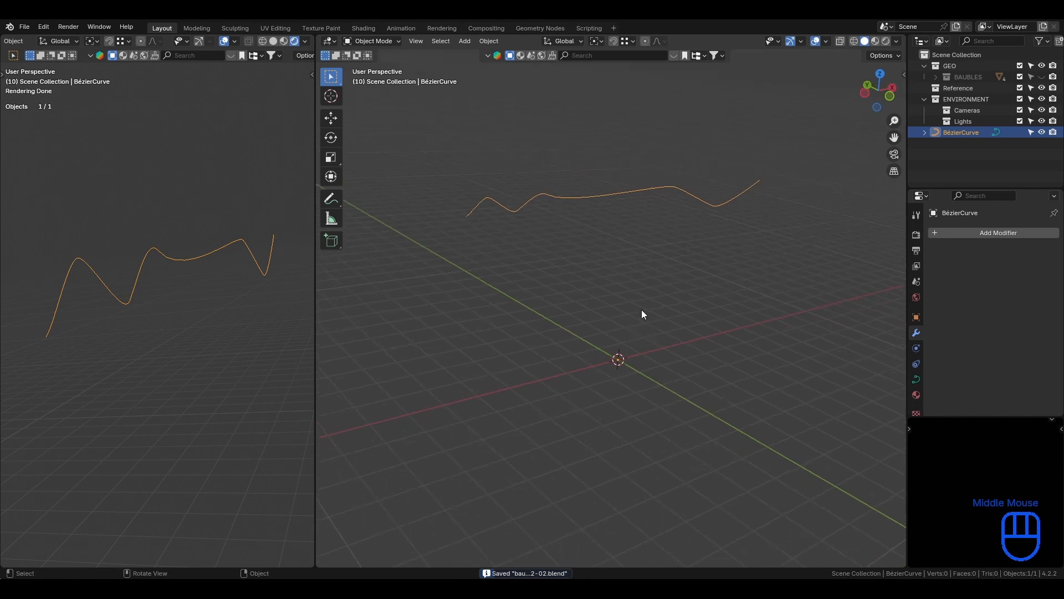
left_click(331, 42)
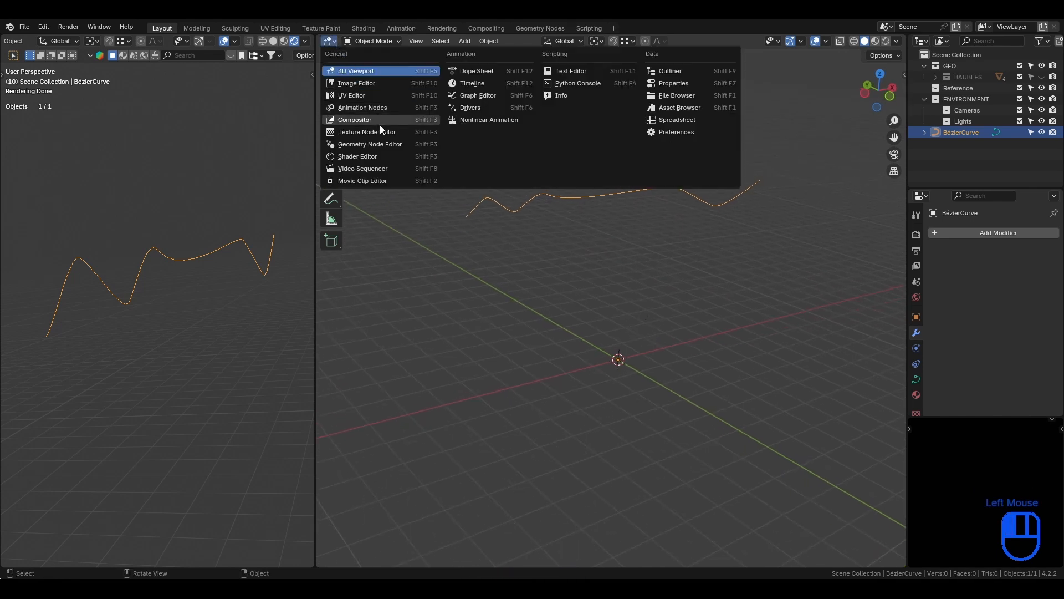
left_click(387, 143)
left_click(611, 42)
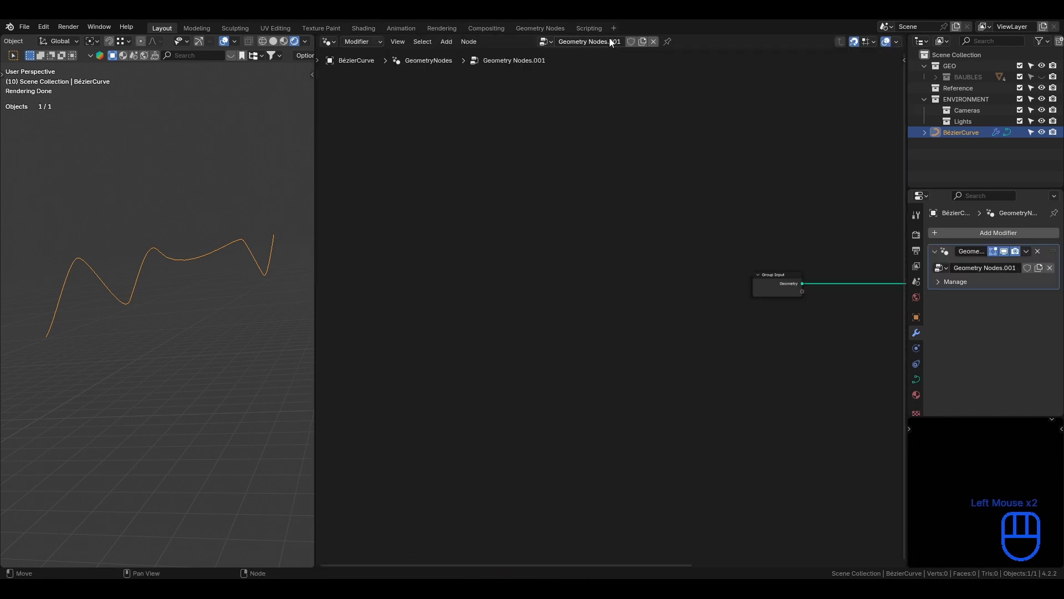
- Add a Curve Circle node in the empty area before the Group Input node
key("shift+a")
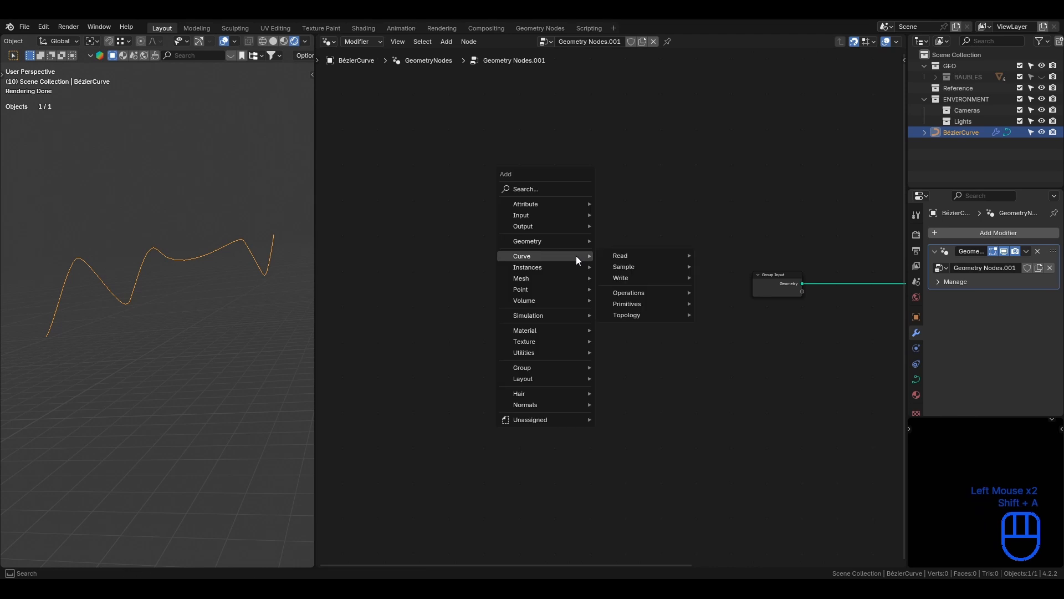
type("curve")
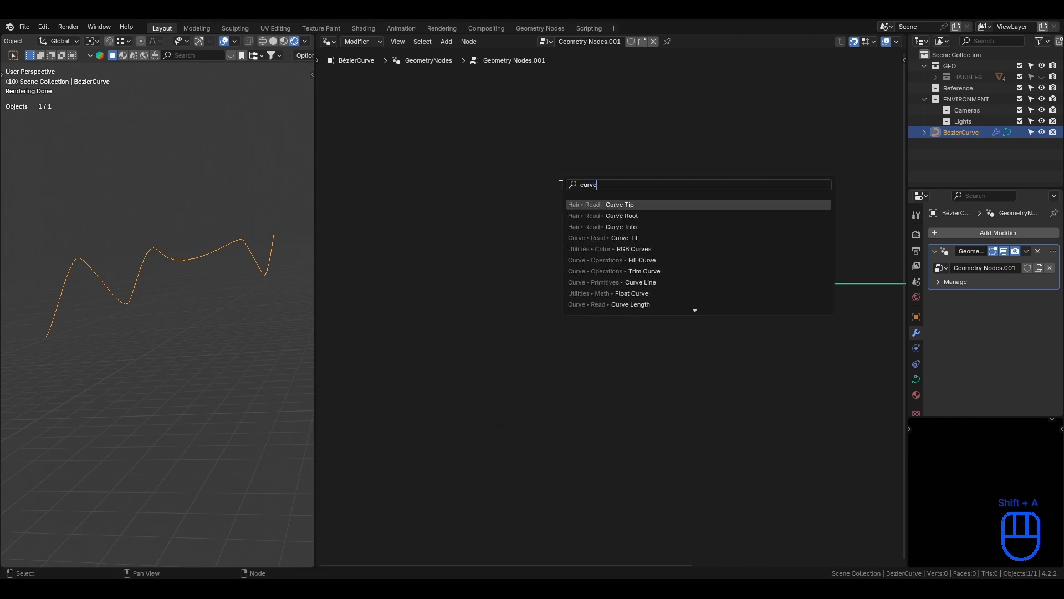
type(" circle")
key("Return")
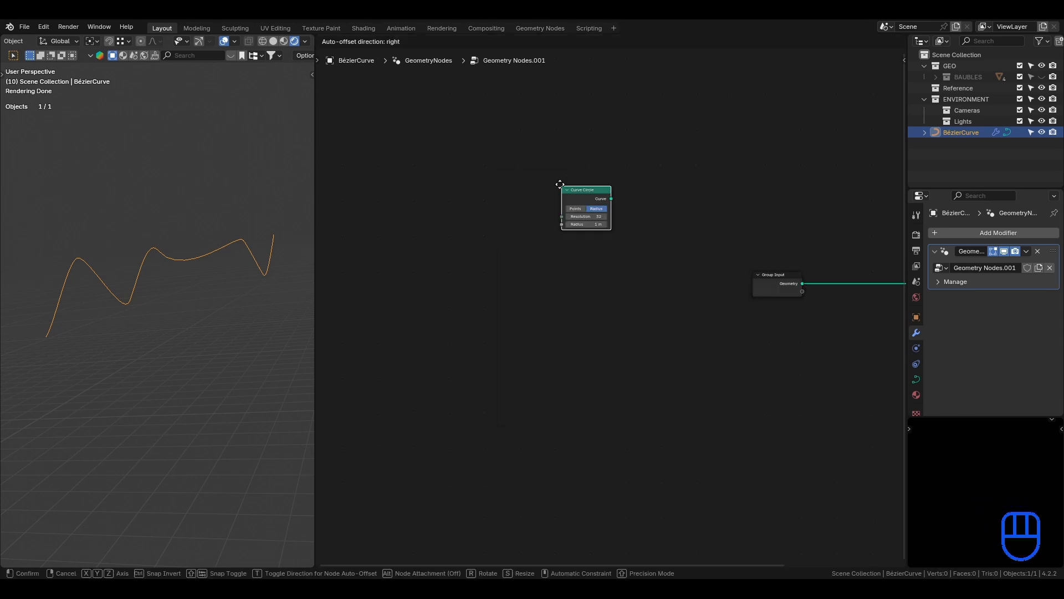
left_click(530, 314)
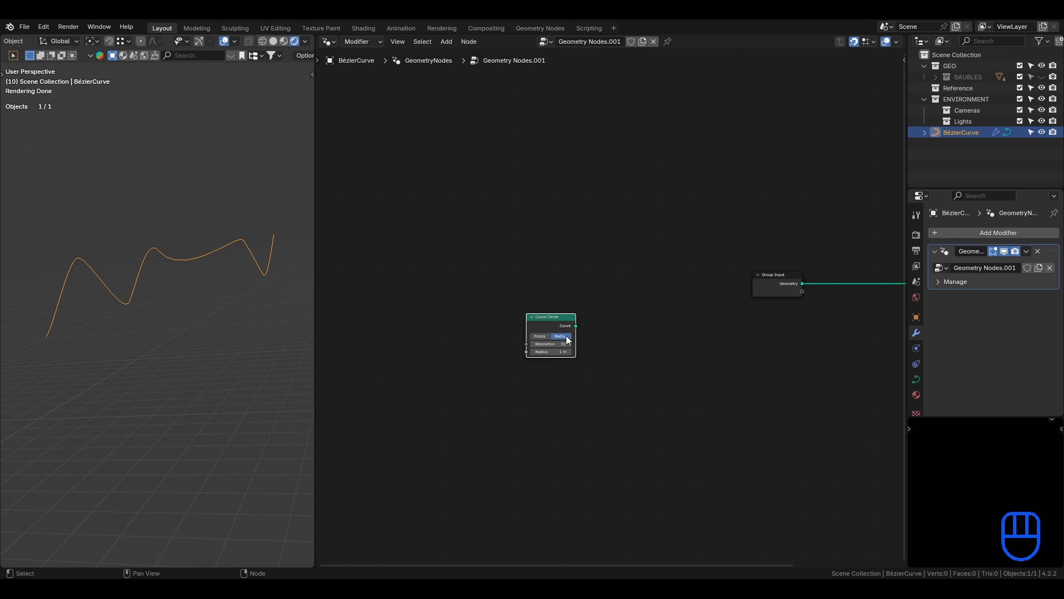
- Set the Curve Circle node's resolution to 8
scroll(601, 342, "up", 6)
middle_click_drag(591, 368, 723, 283)
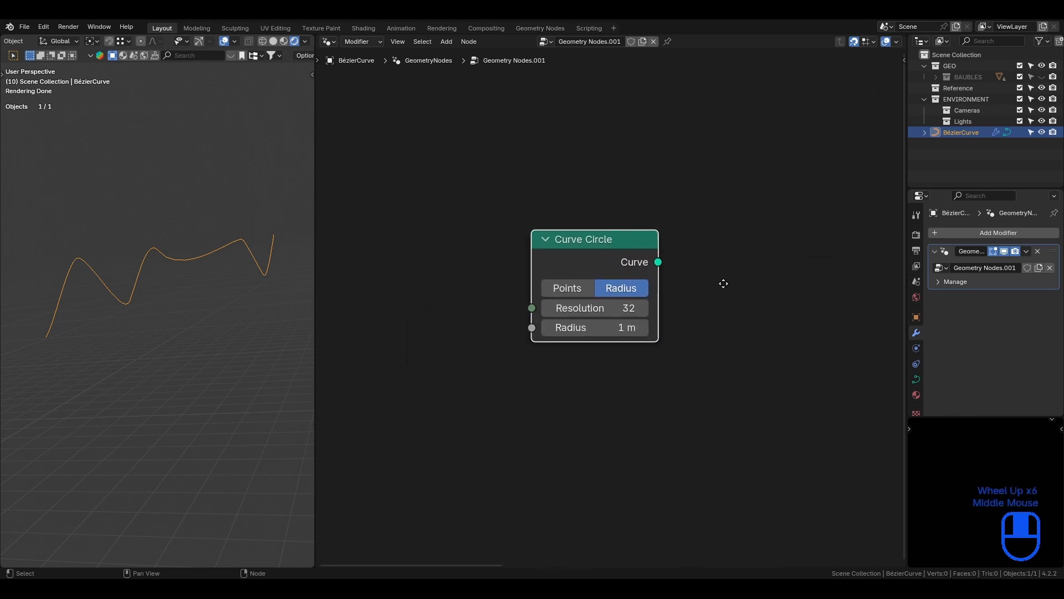
scroll(721, 285, "up", 1)
left_click(594, 311)
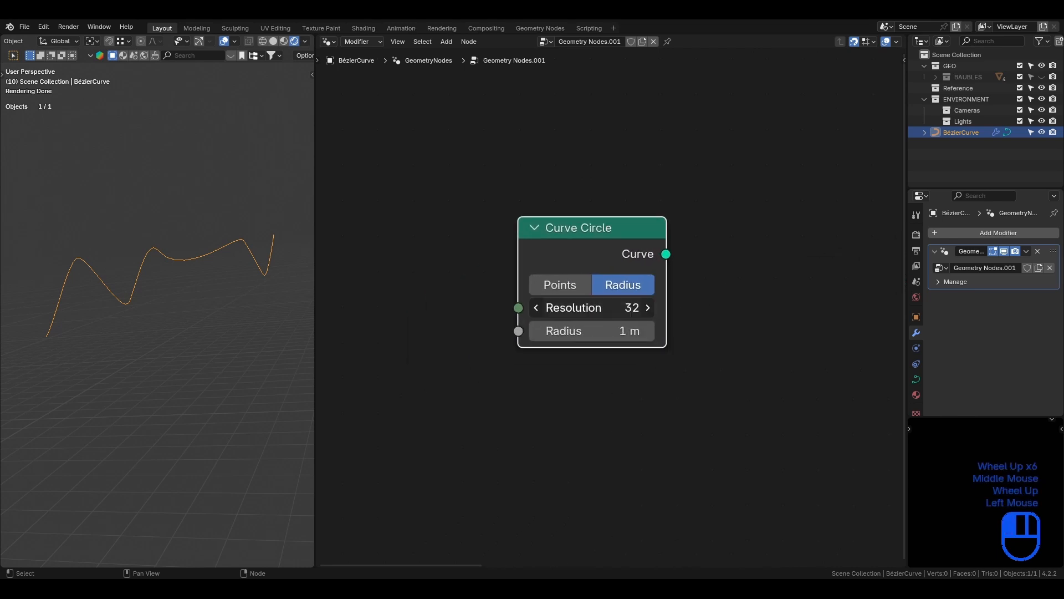
type("8")
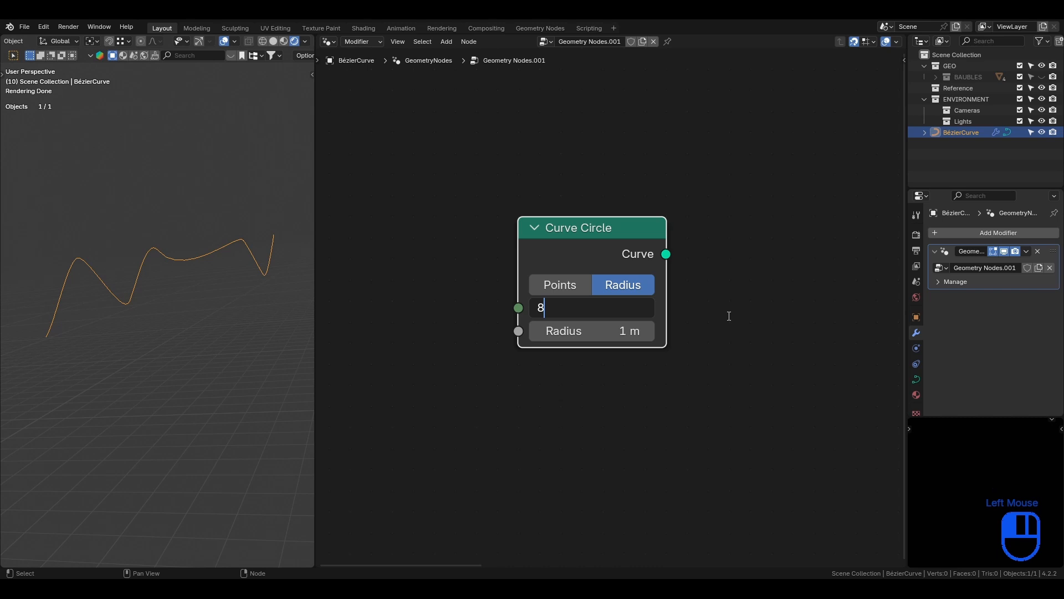
left_click(723, 317)
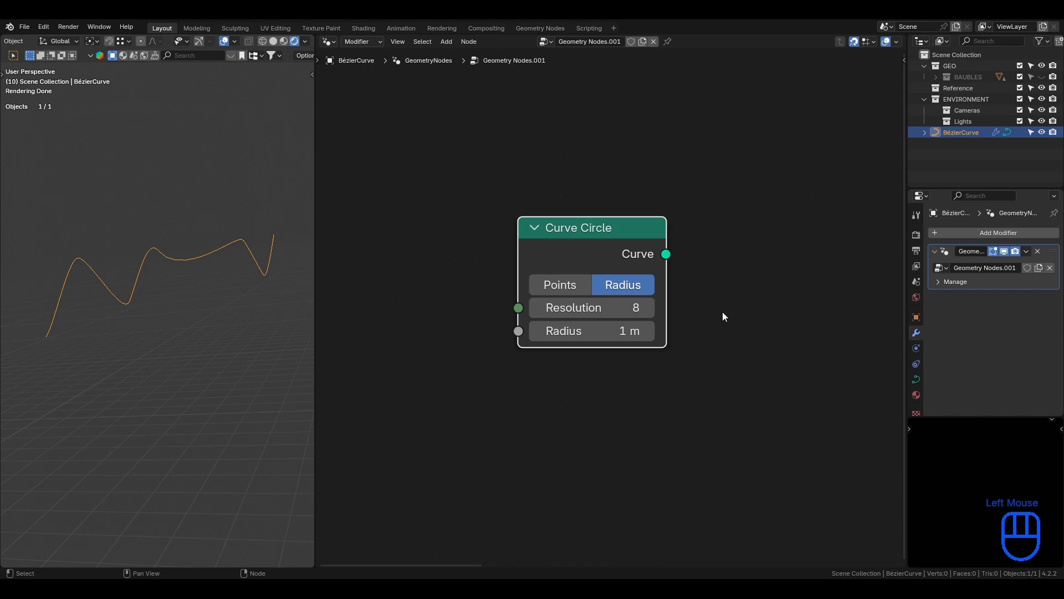
- Preview the Curve Circle node through a Viewer node and frame the circle in the 3D viewport
left_click(638, 251, "ctrl+shift")
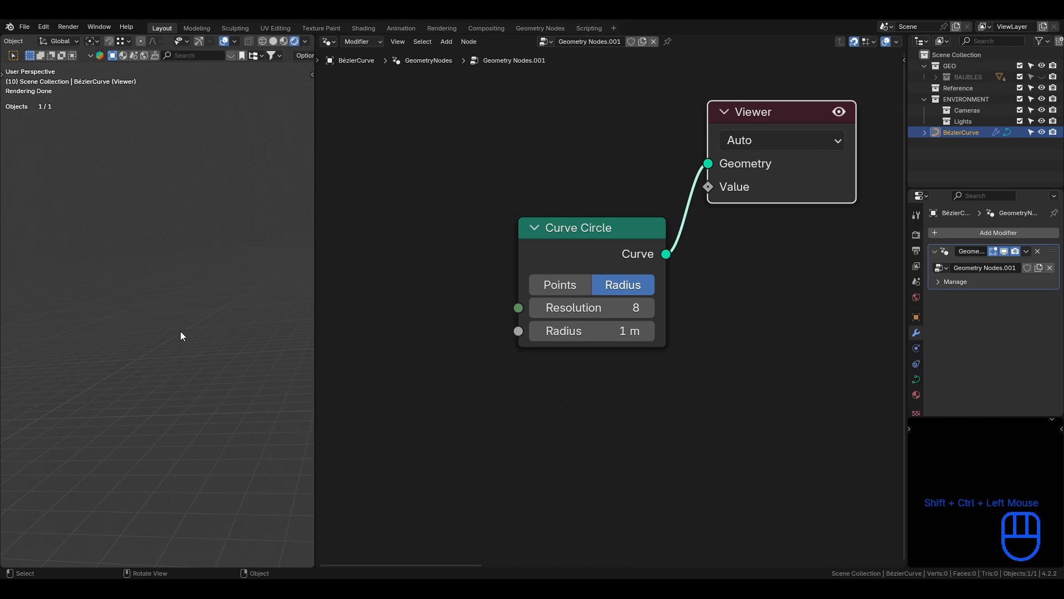
middle_click_drag(193, 416, 134, 342, "shift")
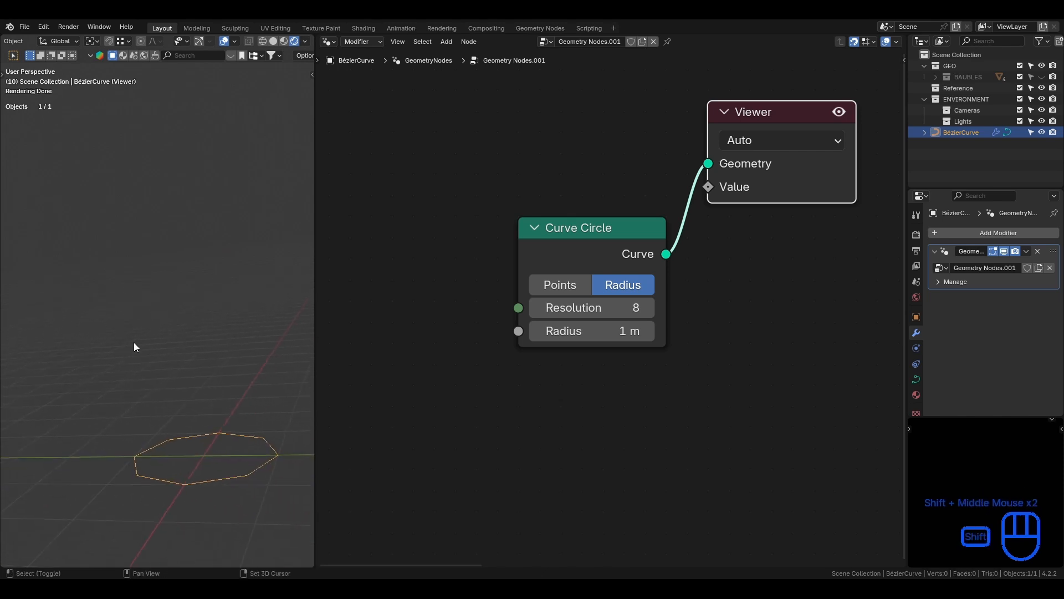
scroll(134, 342, "down", 2)
middle_click_drag(217, 359, 166, 391)
middle_click_drag(51, 344, 33, 360)
middle_click_drag(114, 335, 85, 327, "shift")
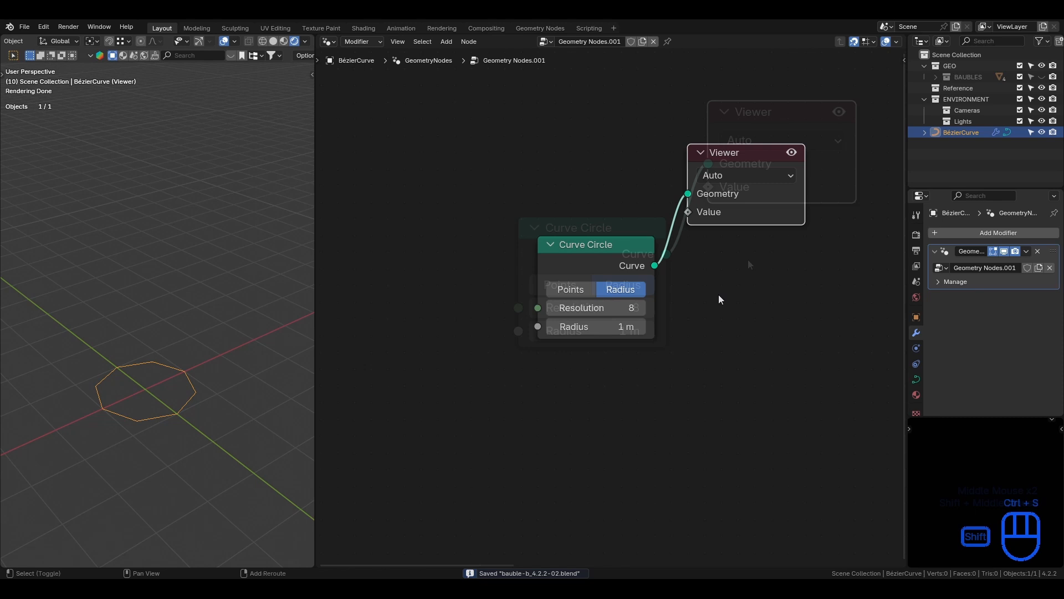
- Add a Transform Geometry node below the Viewer node
key("shift+a")
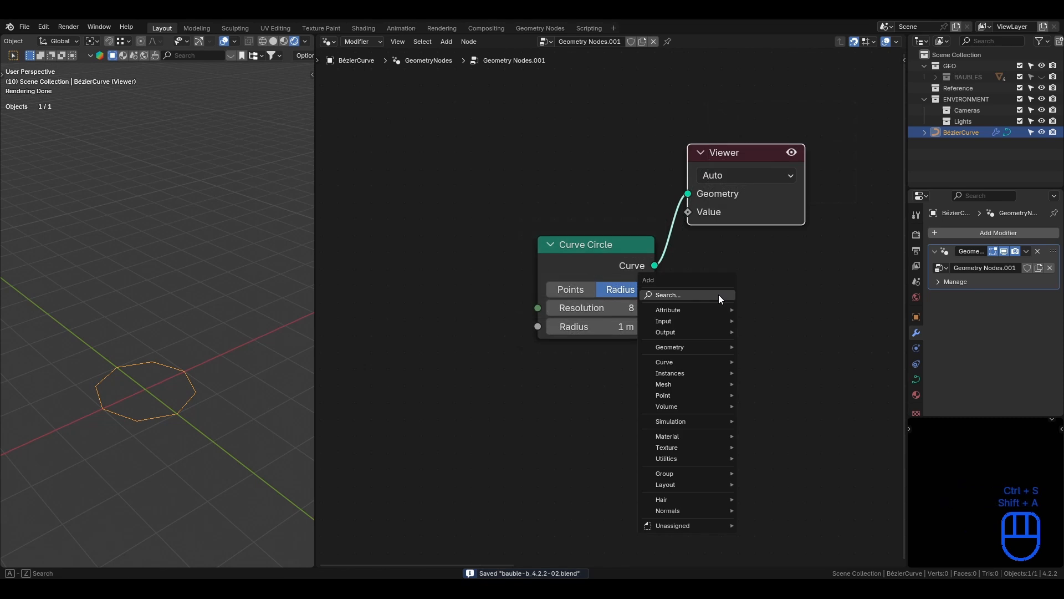
type("tran")
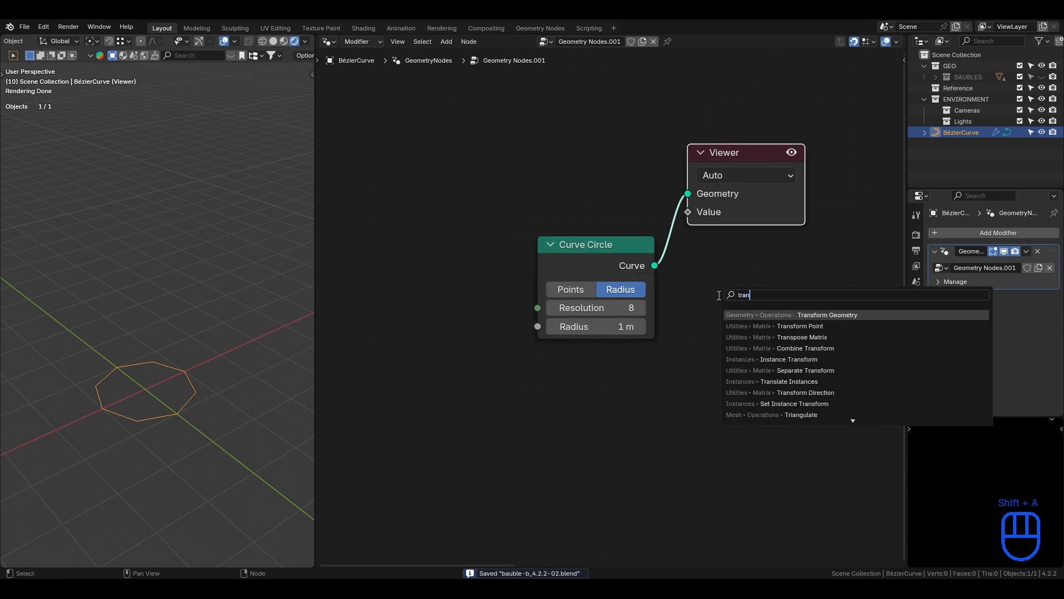
key("Return")
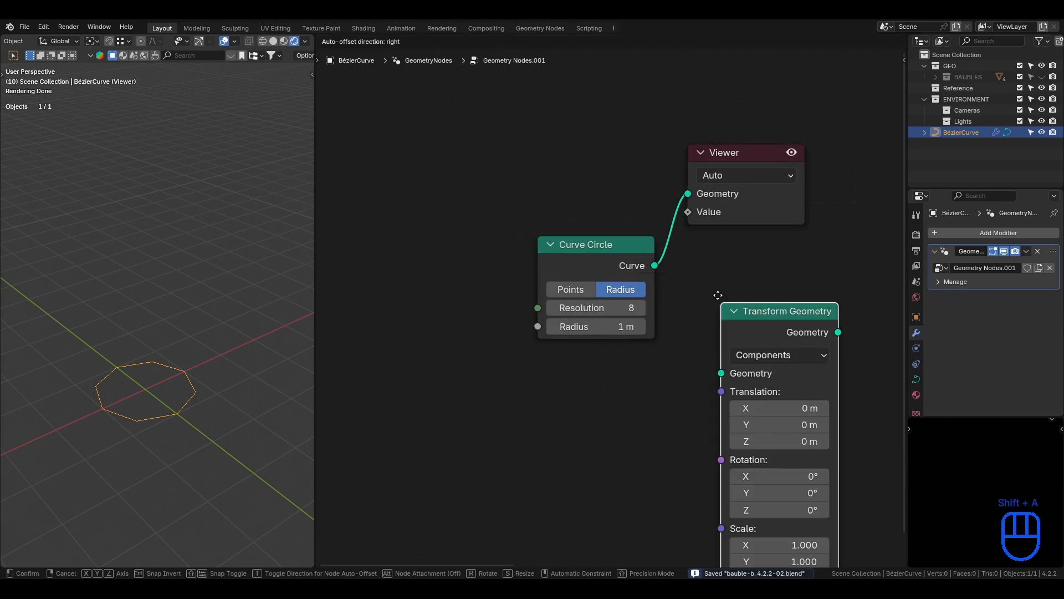
left_click(718, 295)
- Insert the Transform Geometry node into the link between Curve Circle and Viewer, and arrange the three nodes in a row
left_click(617, 249)
key("g")
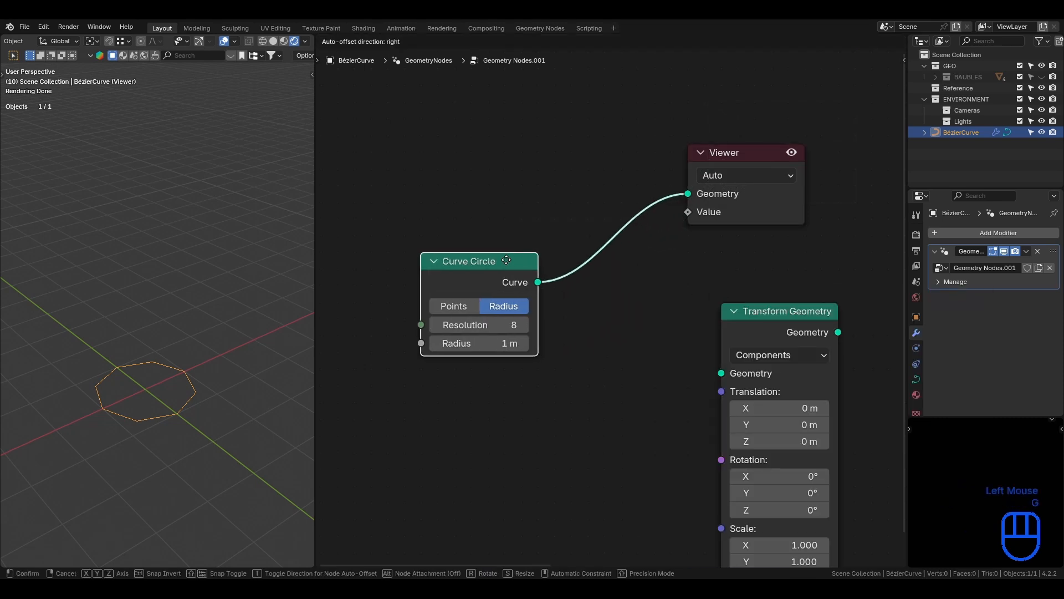
left_click(505, 271)
left_click(815, 335)
key("g")
left_click(682, 268)
left_click(748, 162)
key("g")
left_click(830, 253)
scroll(544, 281, "down", 2)
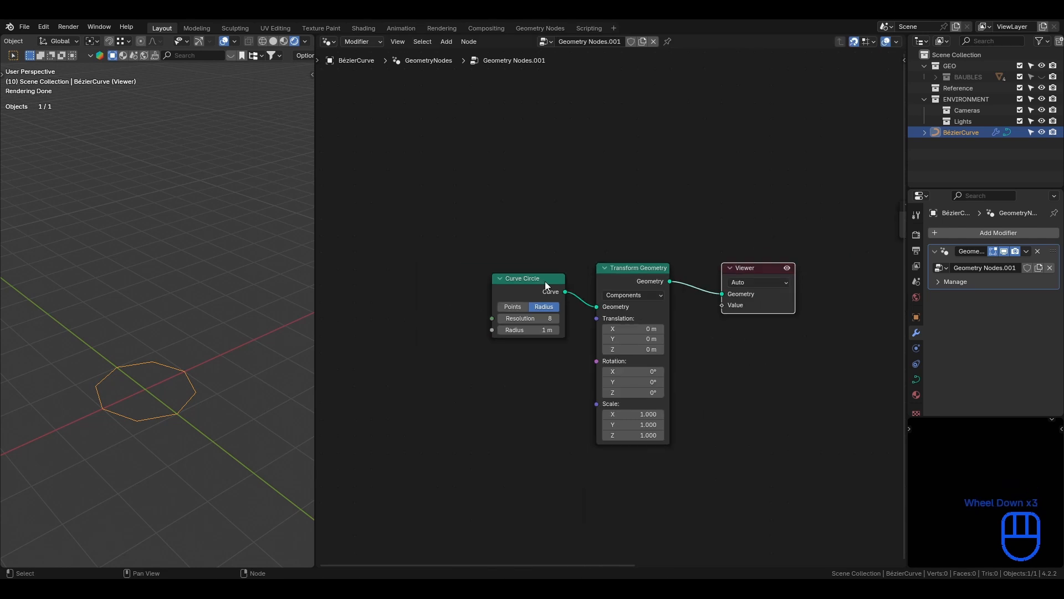
left_click(540, 271)
left_click(590, 274)
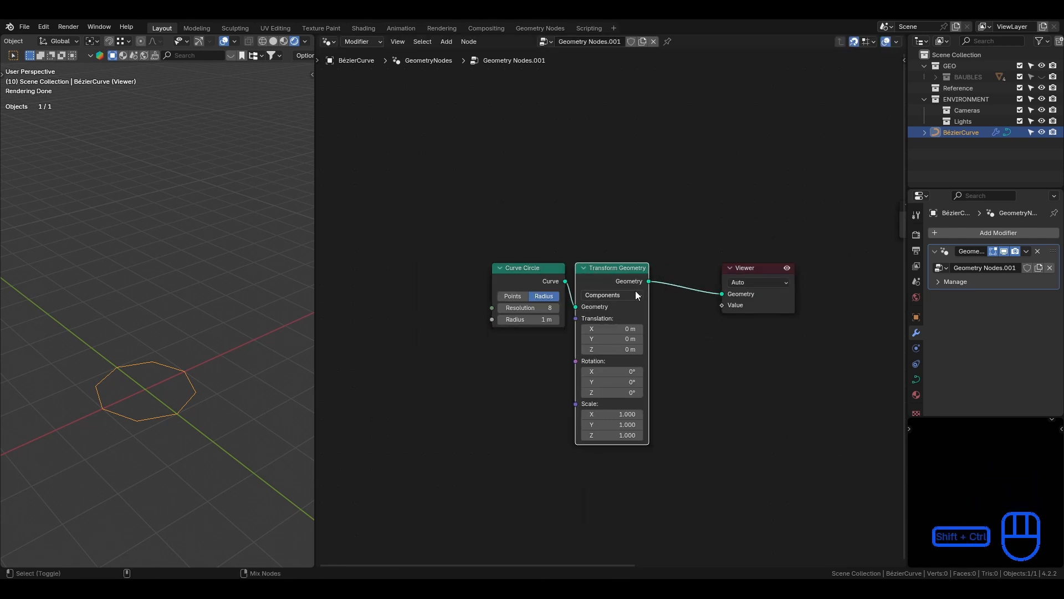
- Duplicate the Transform Geometry node twice with its Curve Circle link kept, stacking the copies underneath the original
key("shift+ctrl+d")
left_click(637, 480)
middle_click_drag(638, 480, 661, 266, "shift")
key("shift+ctrl+d")
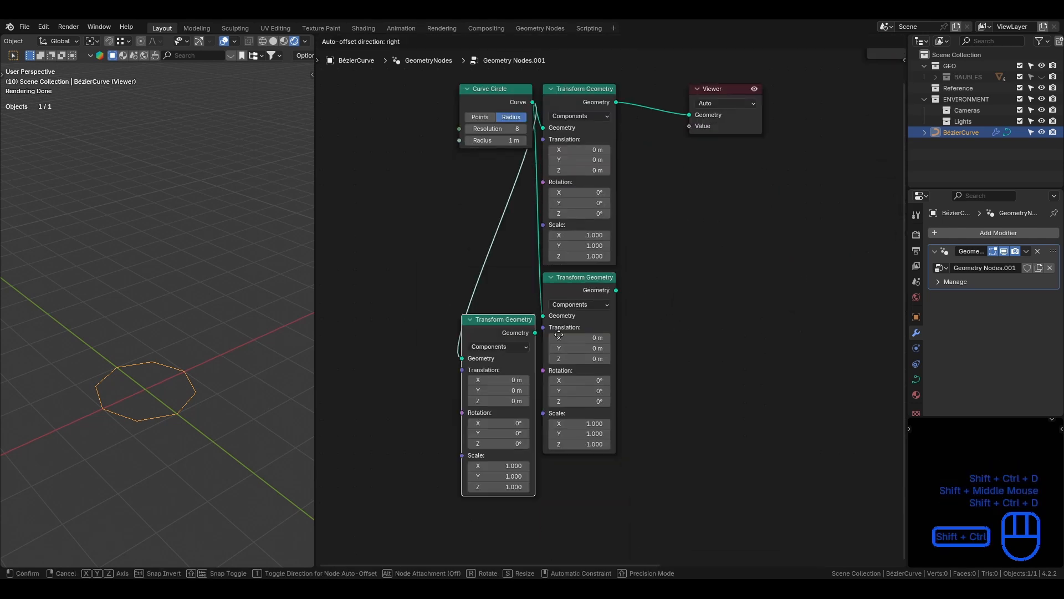
left_click(644, 477)
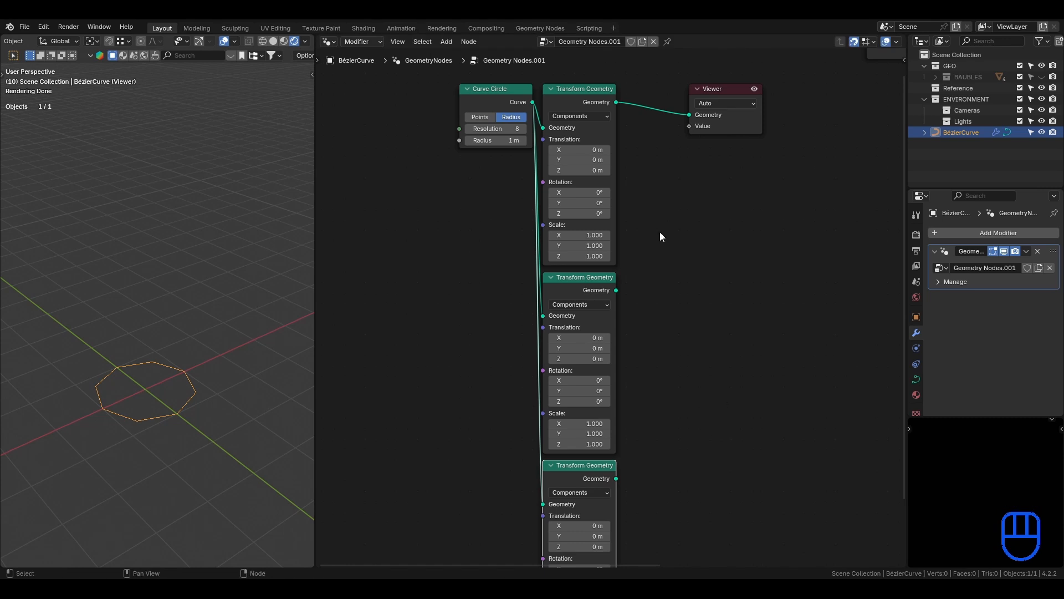
- Insert a Join Geometry node before the Viewer, feed all three Transform Geometry outputs into it, and move Curve Circle aside
key("shift+a")
left_click(677, 211)
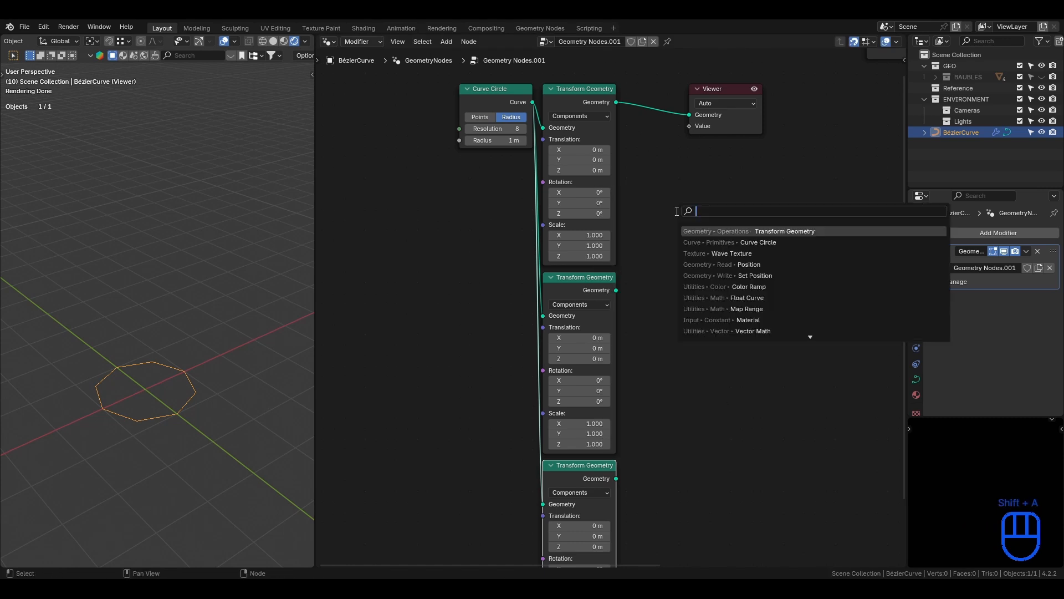
type("join")
key("Return")
left_click(637, 107)
left_click_drag(616, 290, 637, 137)
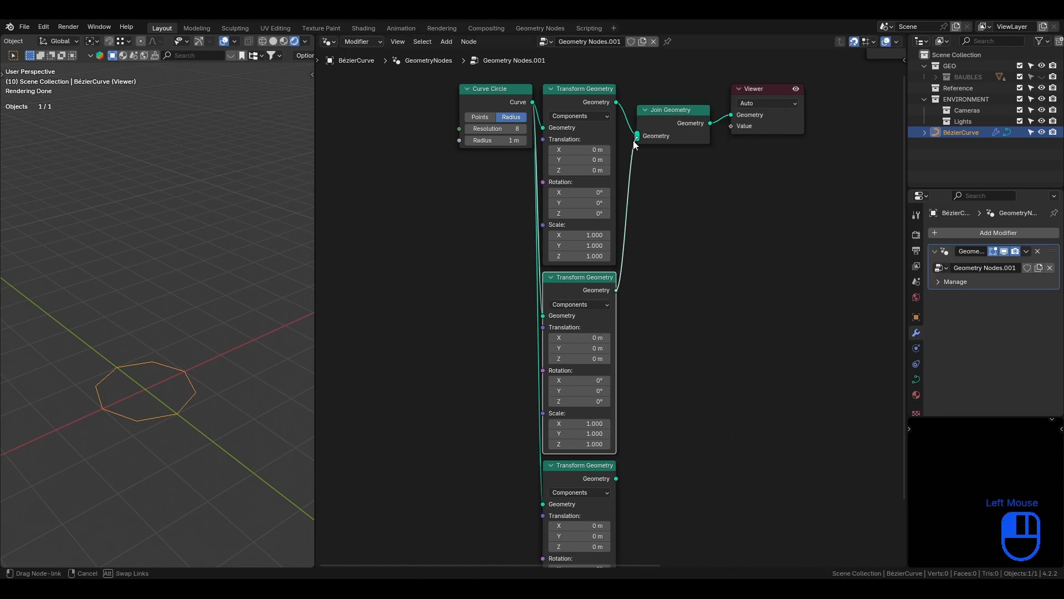
left_click_drag(616, 478, 601, 150)
left_click(521, 90)
key("g")
left_click(465, 290)
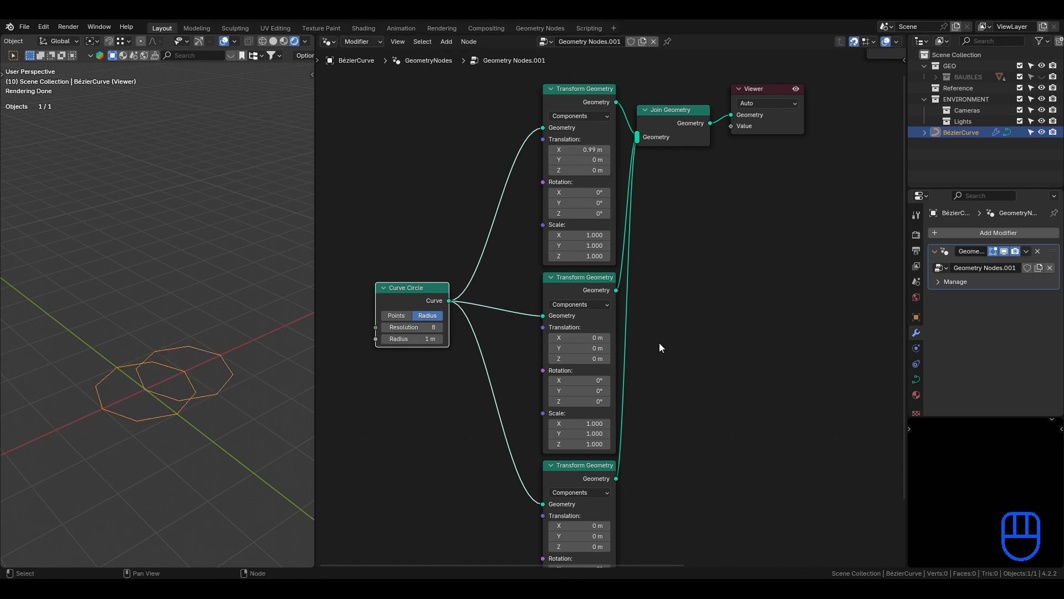
- Set the three Transform Geometry translations, from first to third, to X 0.61 m, X -0.67 m and Y 0.98 m, and save the file
mouse_move(580, 338)
left_mouse_down("shift")
mouse_move(563, 338)
mouse_move(574, 338)
left_mouse_up("shift")
left_click_drag(579, 150, 558, 150, "shift")
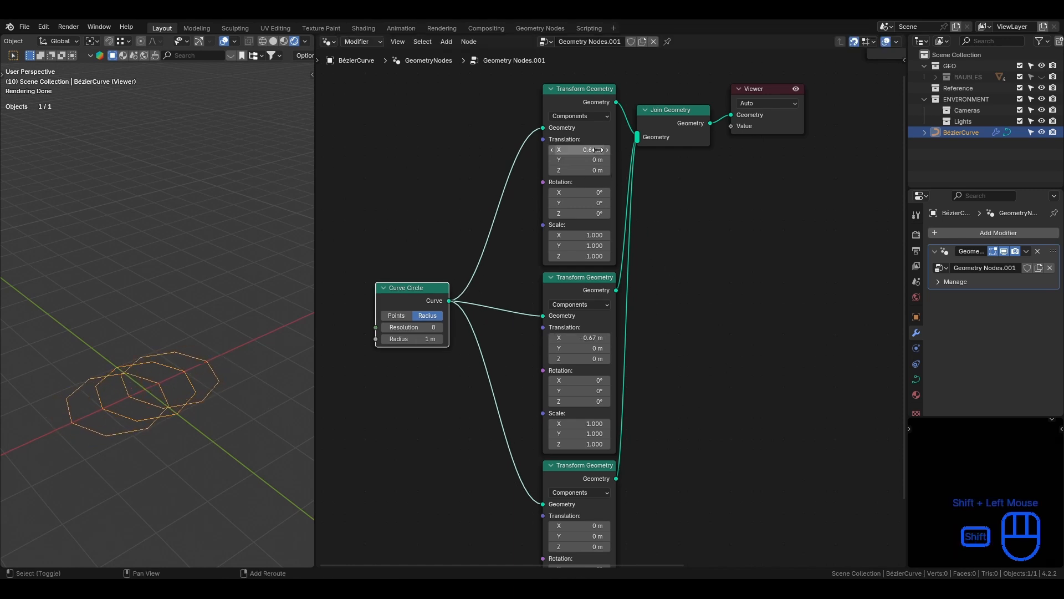
middle_click_drag(653, 455, 641, 288, "shift")
left_click_drag(571, 368, 588, 368, "shift")
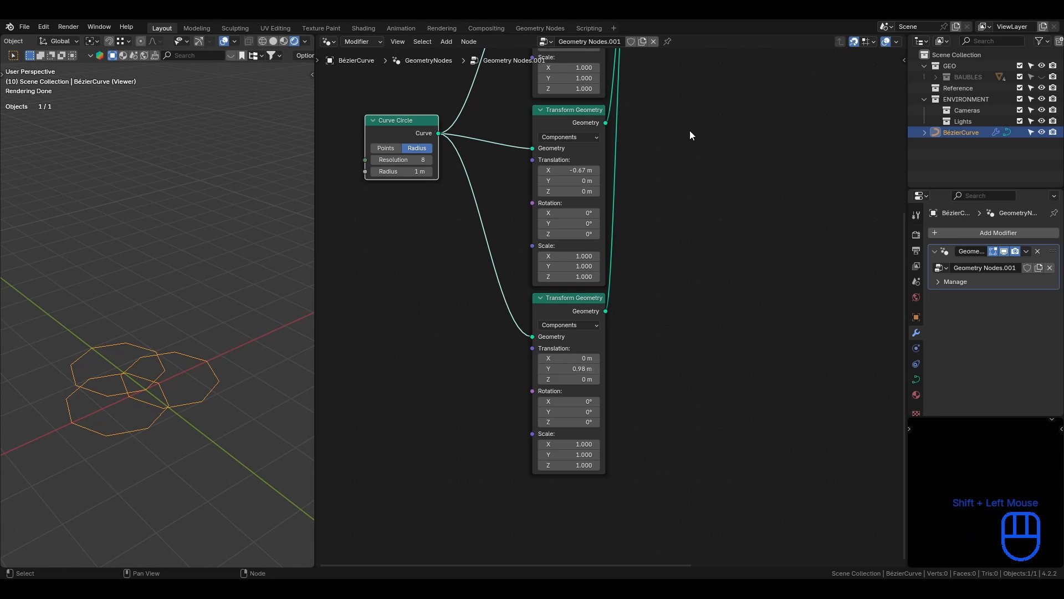
key("ctrl+s")
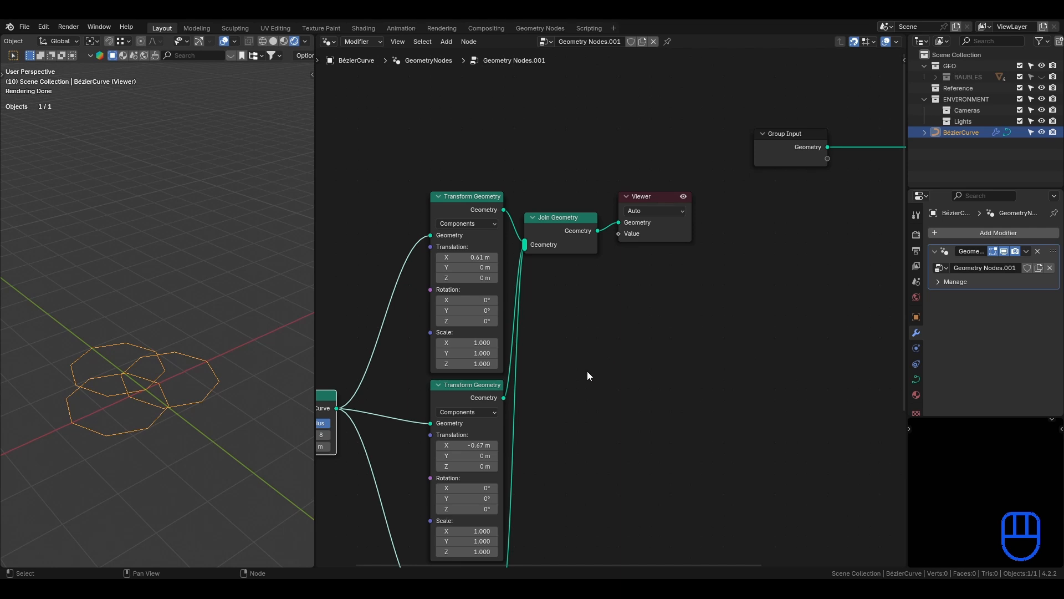
- Hide the Rotation and Scale inputs of the three Transform Geometry nodes, using a temporary Bake node linked to Translation to keep that input shown
middle_click_drag(587, 371, 699, 300)
left_click(404, 330)
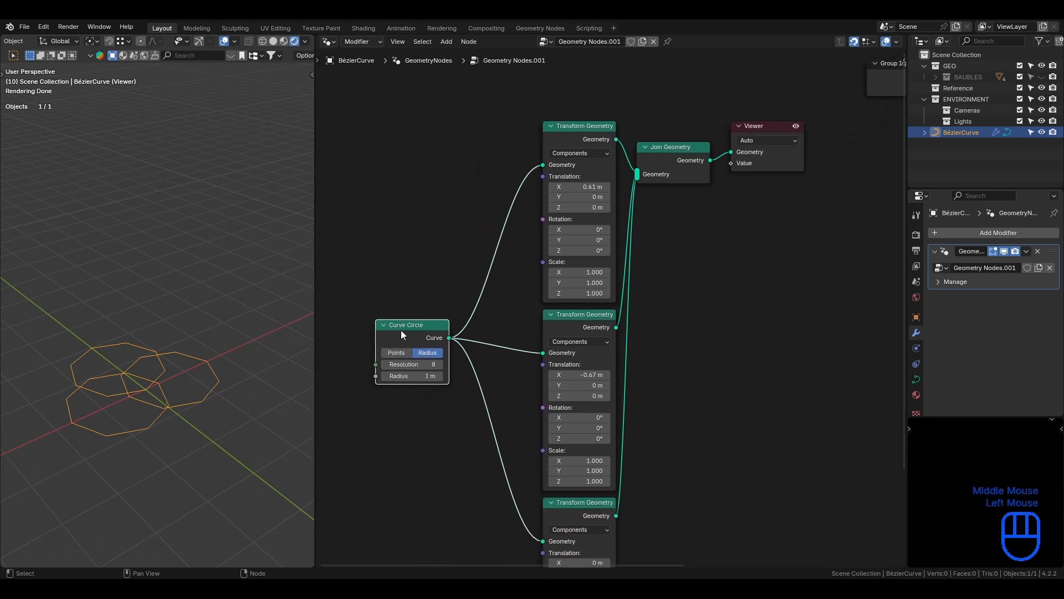
key("g")
left_click(365, 371)
left_click_drag(543, 177, 333, 191)
type("va")
key("Return")
left_click(459, 208)
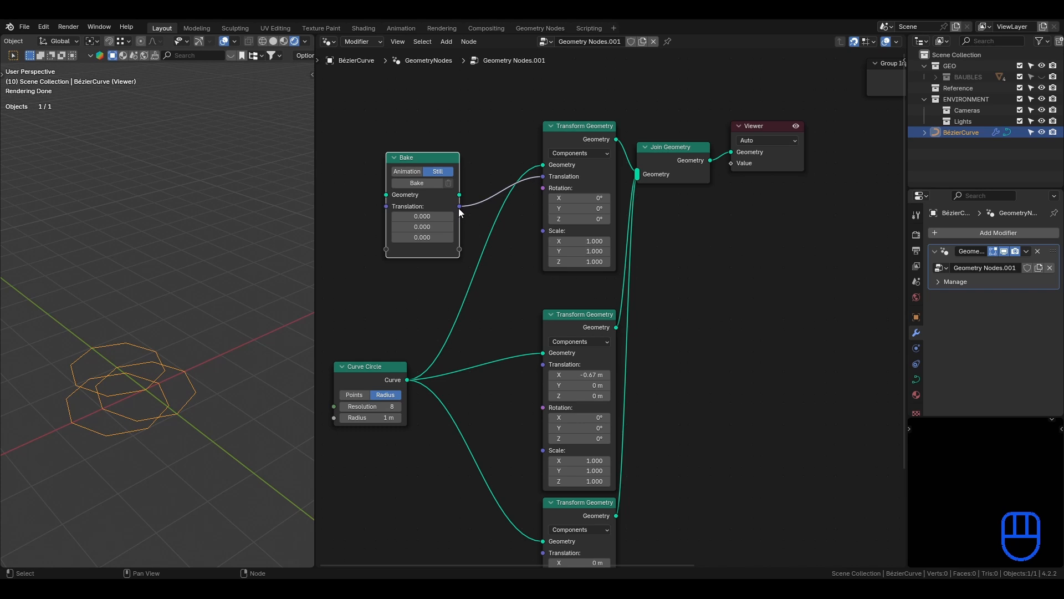
middle_click_drag(459, 212, 451, 150)
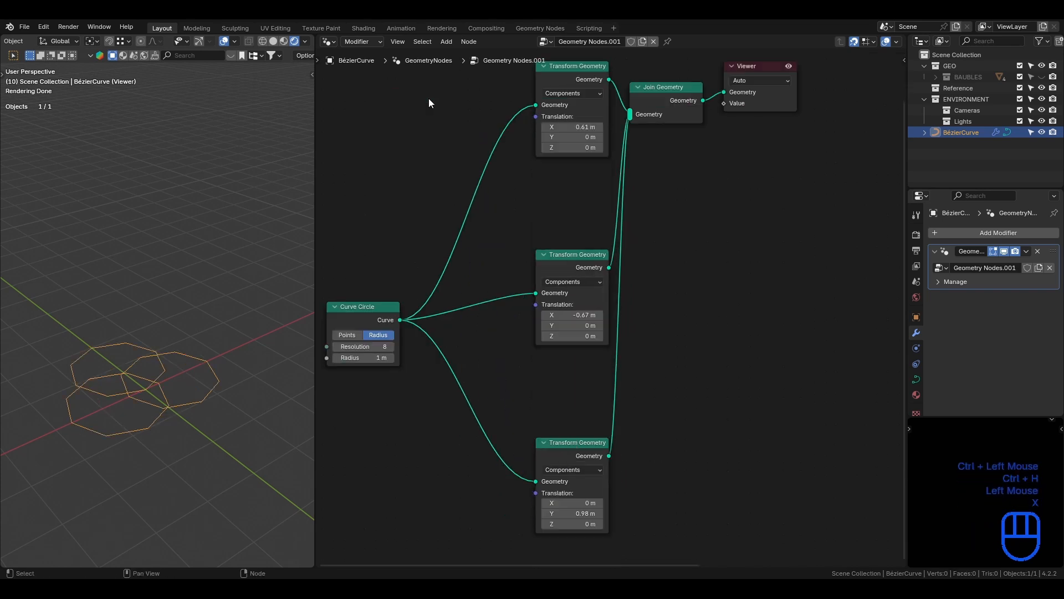
- Stack the three Transform Geometry nodes compactly, line up Curve Circle and Join Geometry beside them, and move the Viewer farther away
left_click(570, 442)
key("g")
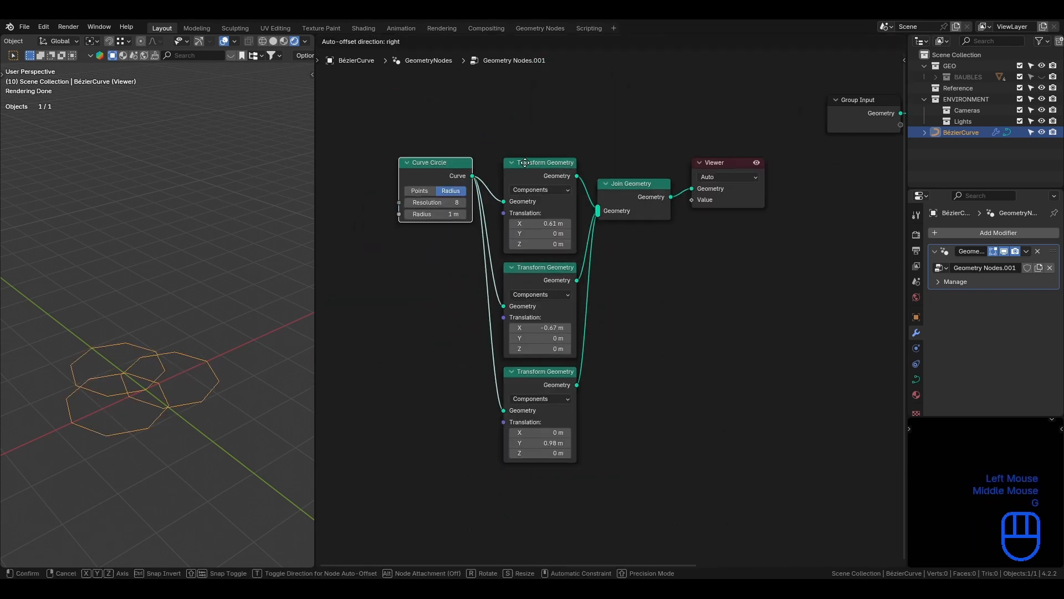
left_click_drag(721, 162, 831, 162)
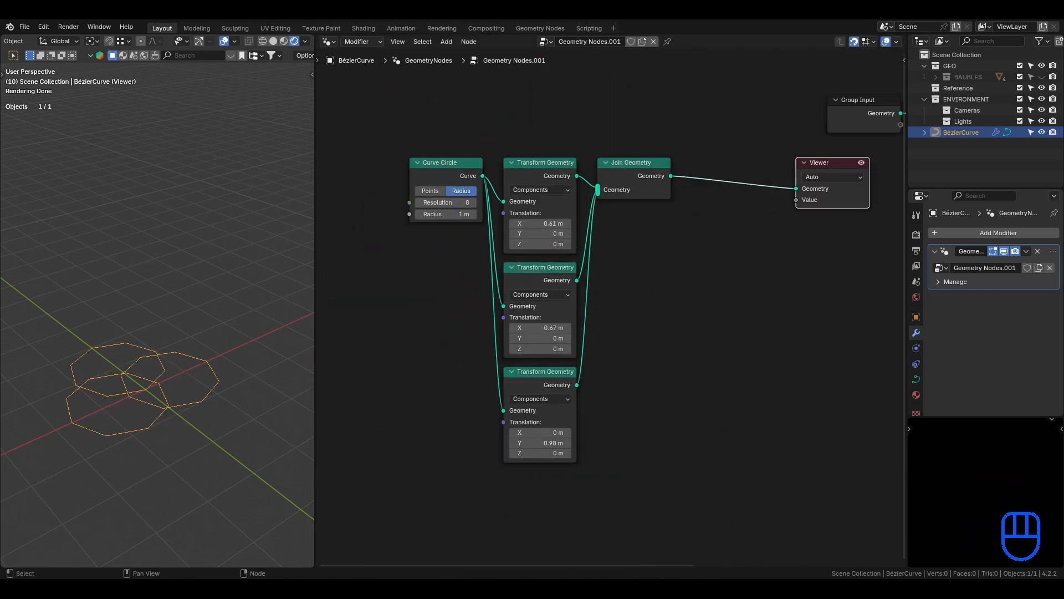
- Add a Curve to Mesh node and place it above the Viewer, just before the Group Input node
key("shift+a")
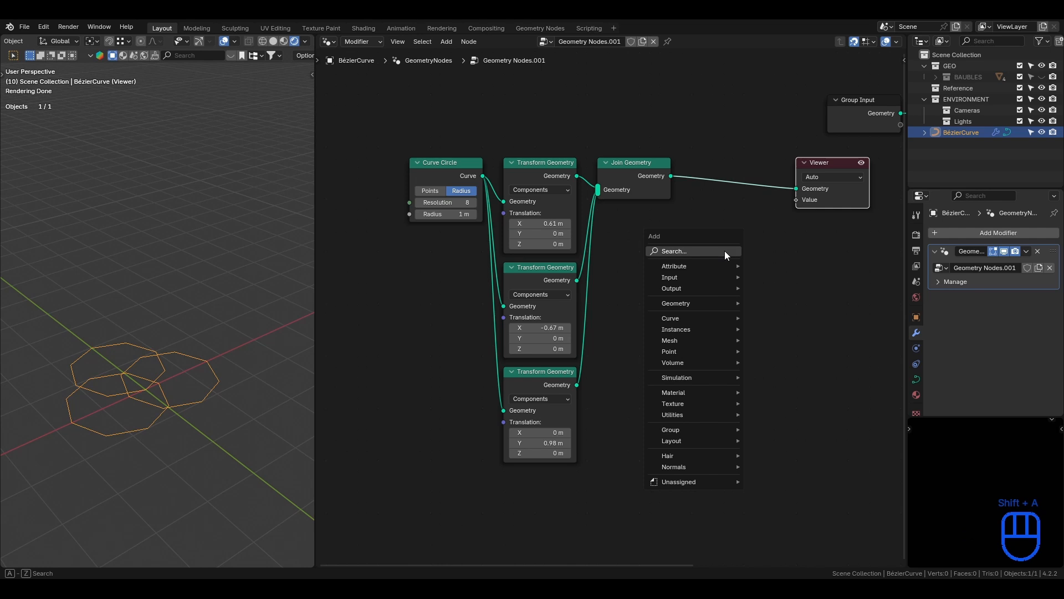
left_click(724, 250)
type("c")
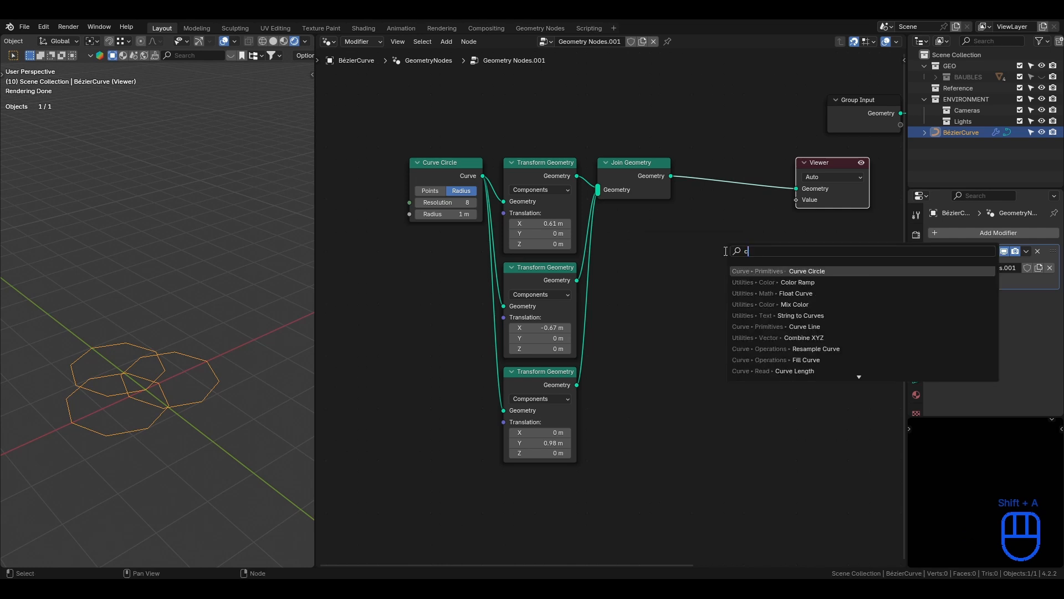
type("urve to mesh")
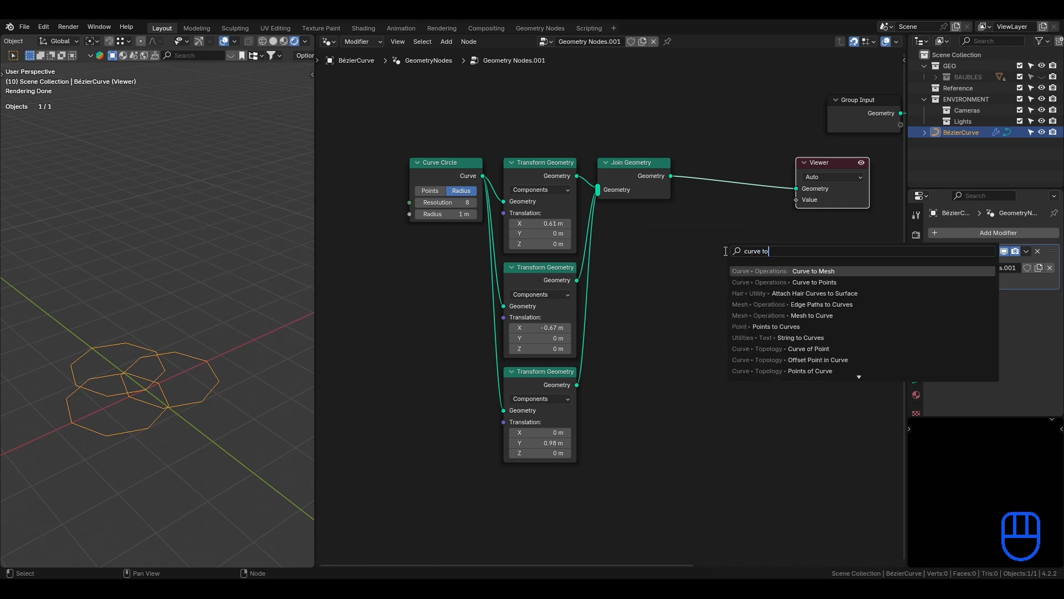
key("Return")
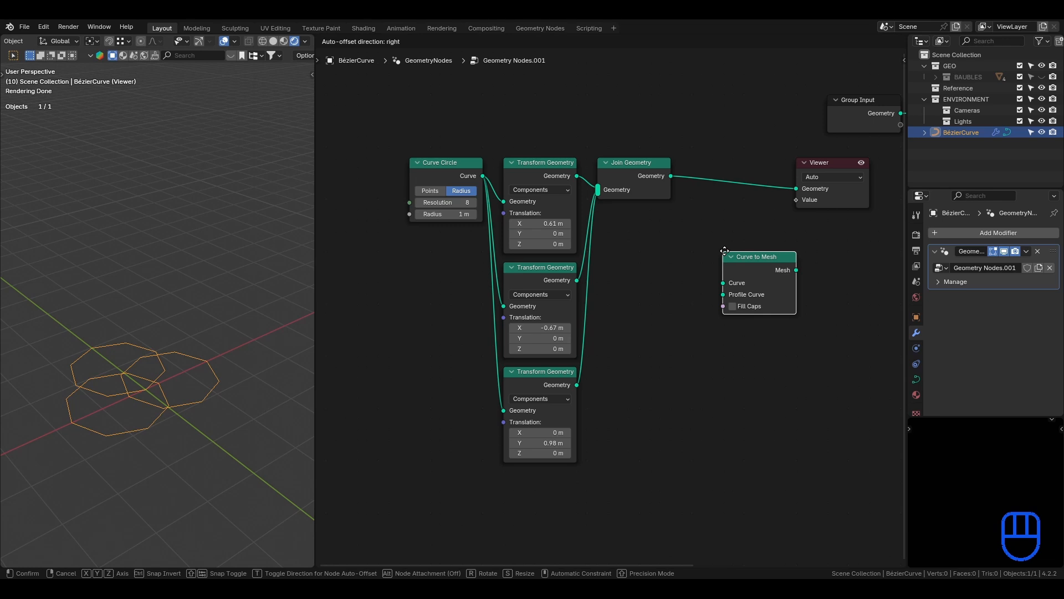
left_click(725, 251)
middle_click_drag(725, 251, 593, 327)
key("g")
left_click(624, 168)
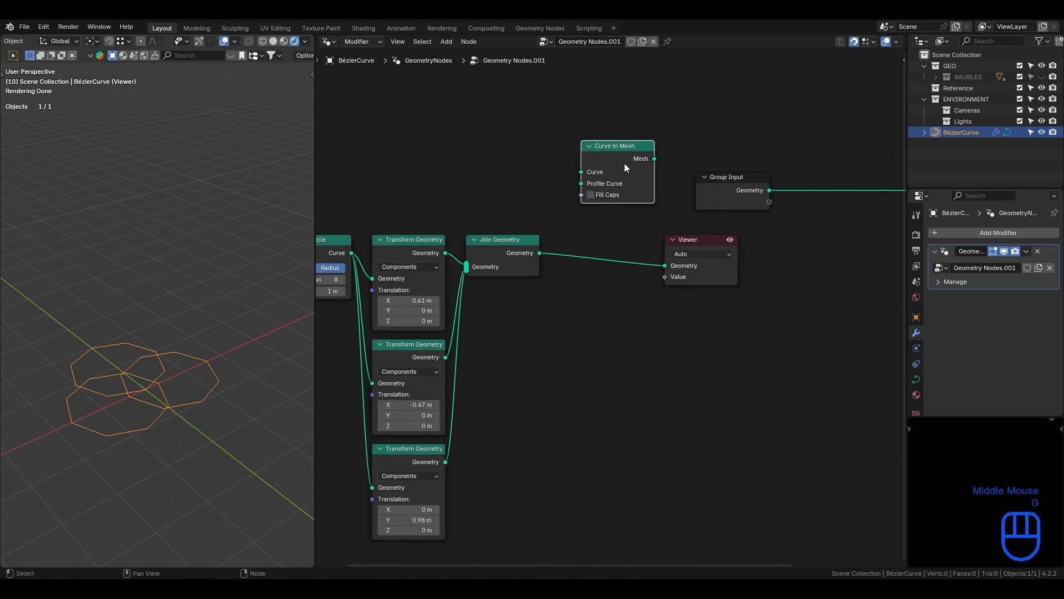
- Place Group Input above the first Transform Geometry node and insert Curve to Mesh into its outgoing geometry link
left_click(713, 185)
key("g")
left_click(389, 185)
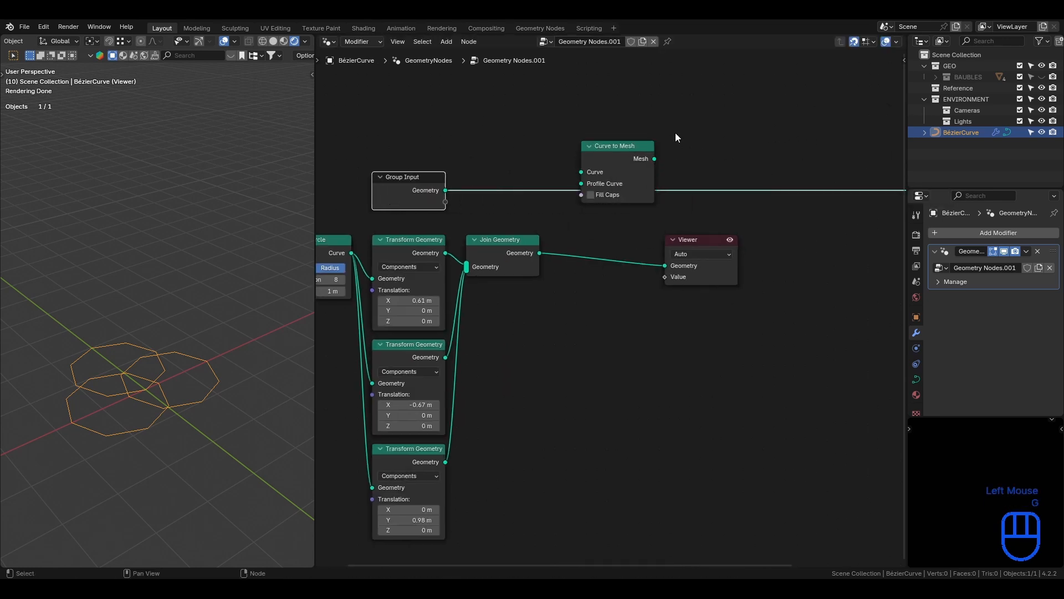
left_click(622, 145)
key("g")
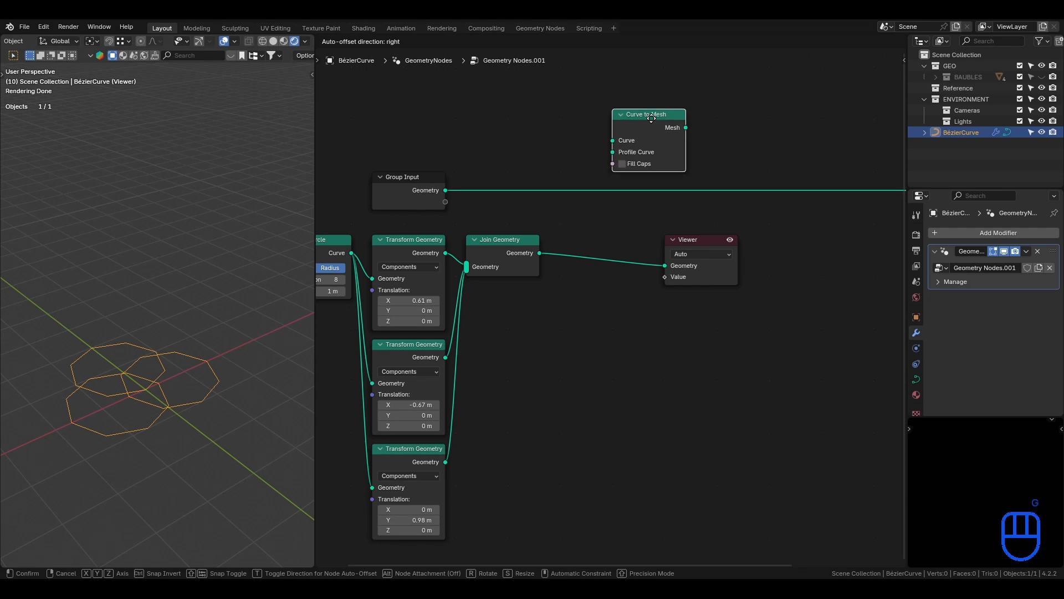
left_click(650, 167)
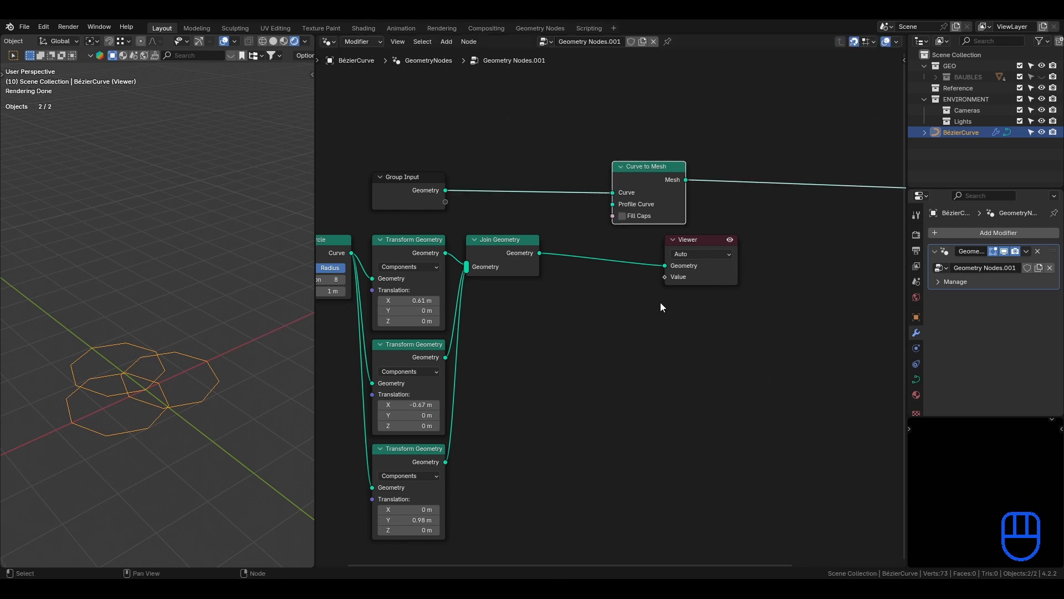
- Connect Join Geometry to the Profile Curve input of Curve to Mesh and preview the resulting mesh through the Viewer
left_click_drag(540, 252, 612, 204)
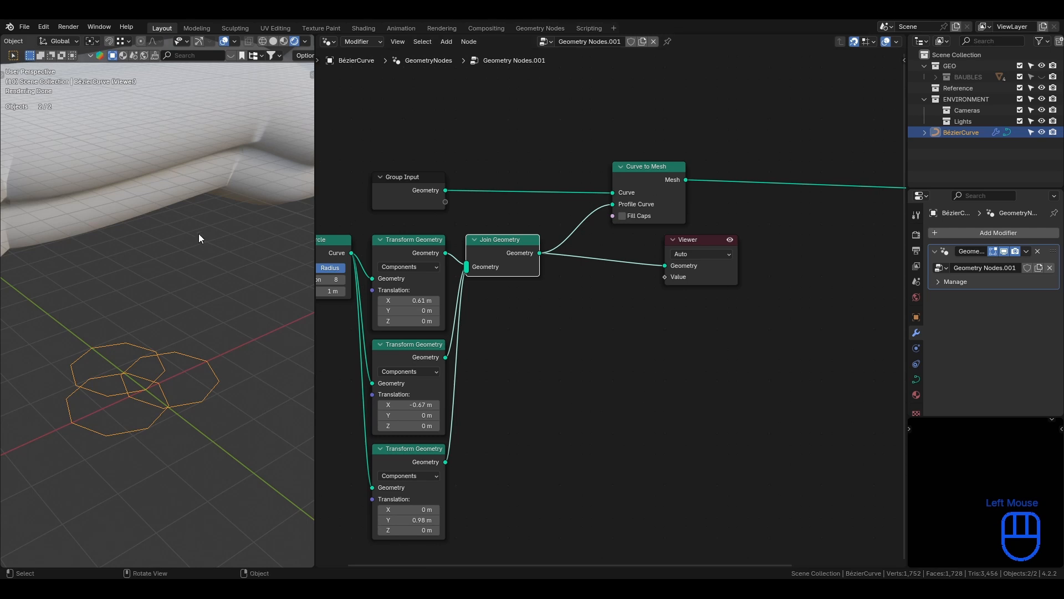
scroll(145, 258, "down", 2)
middle_click_drag(104, 296, 116, 292)
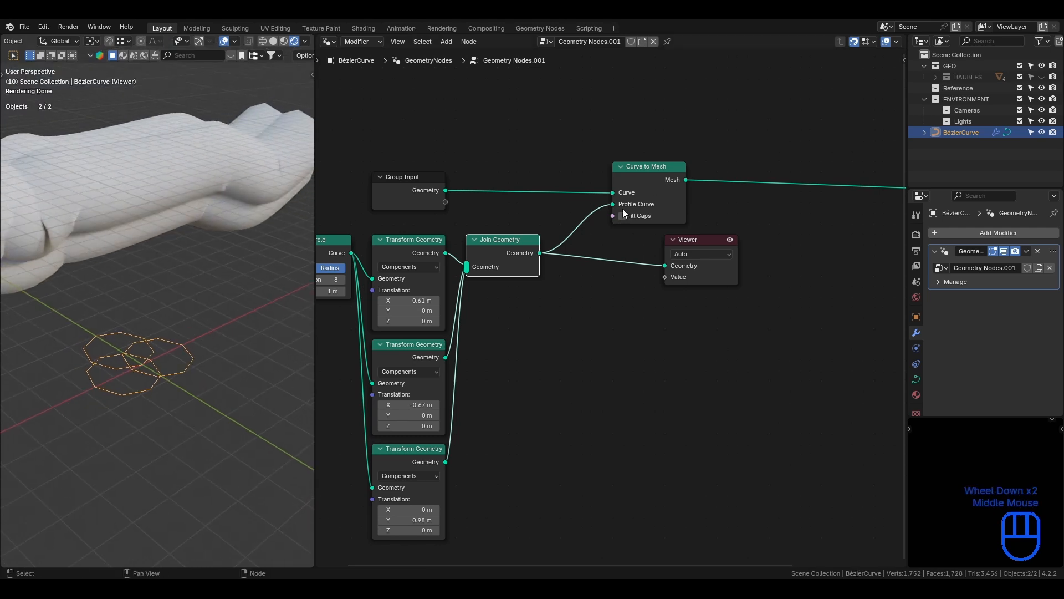
left_click(670, 180, "ctrl+shift")
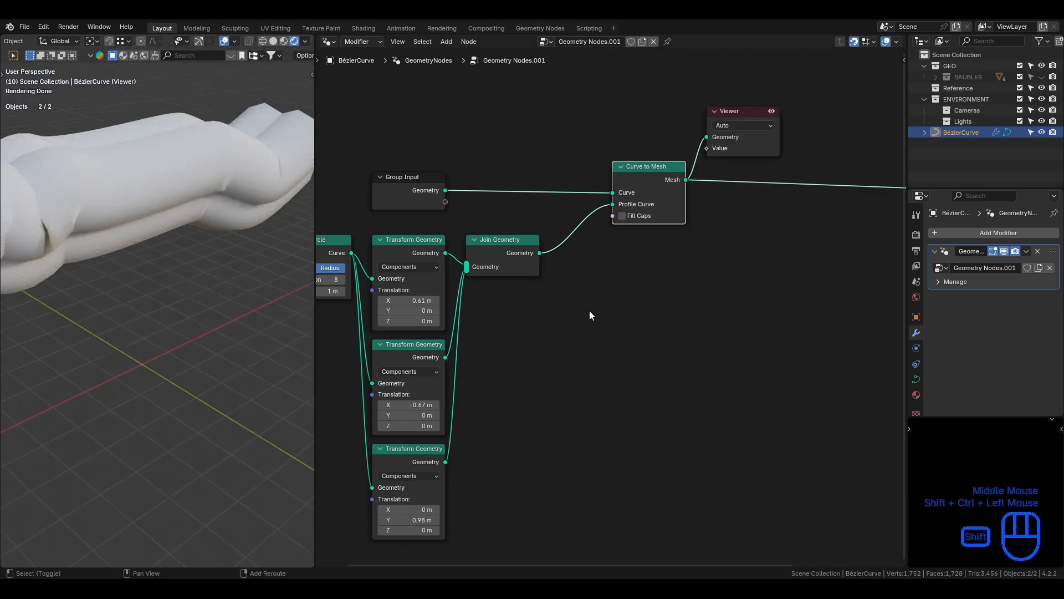
- Insert a Transform Geometry node between Join Geometry and Curve to Mesh, and set its X, Y and Z scale to 0.015
key("shift+a")
type("trans")
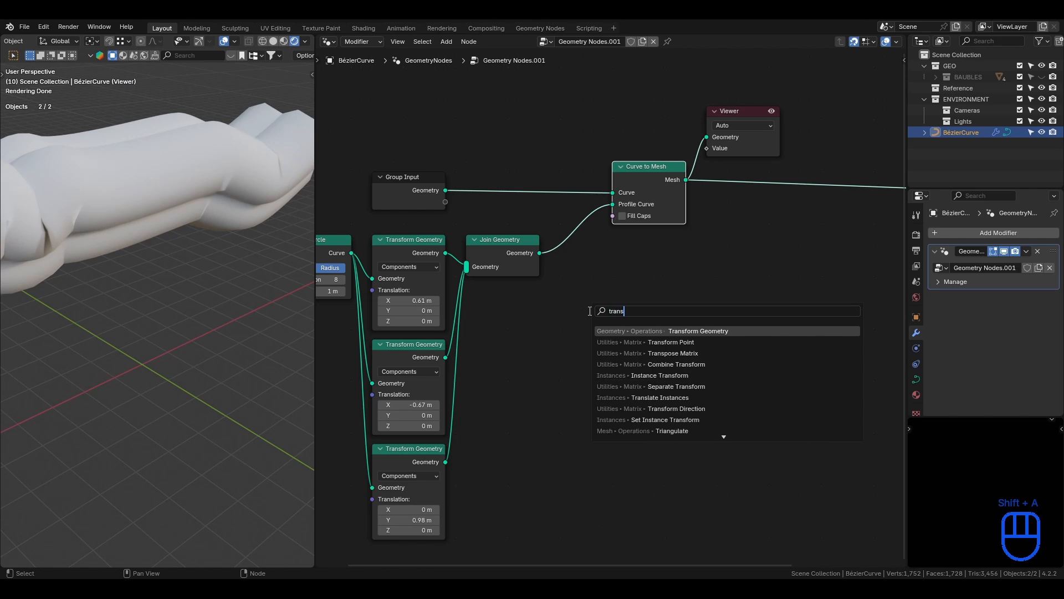
key("Return")
left_click(557, 238)
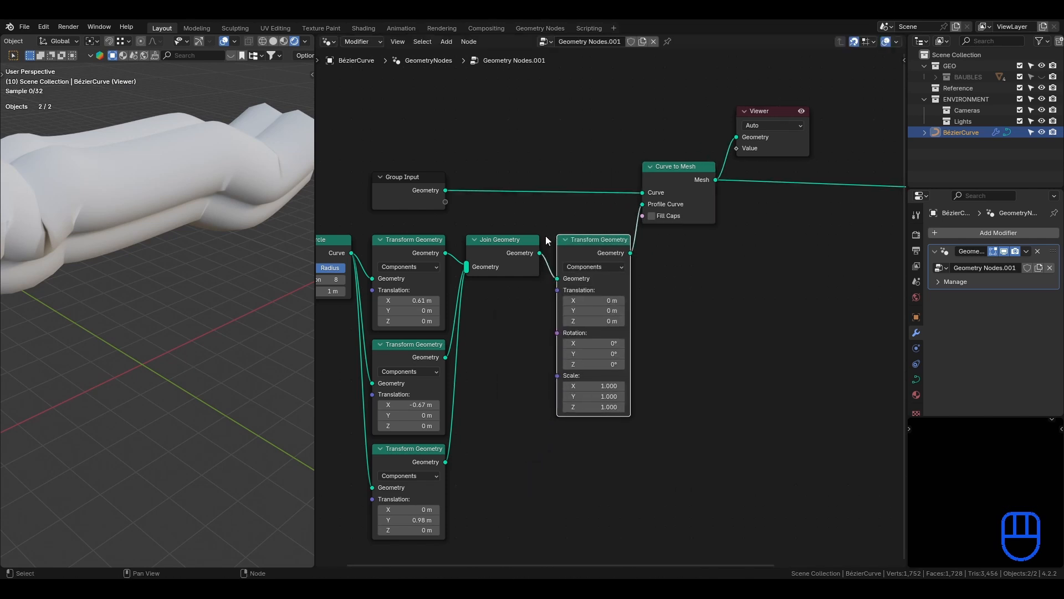
left_click_drag(613, 386, 613, 386)
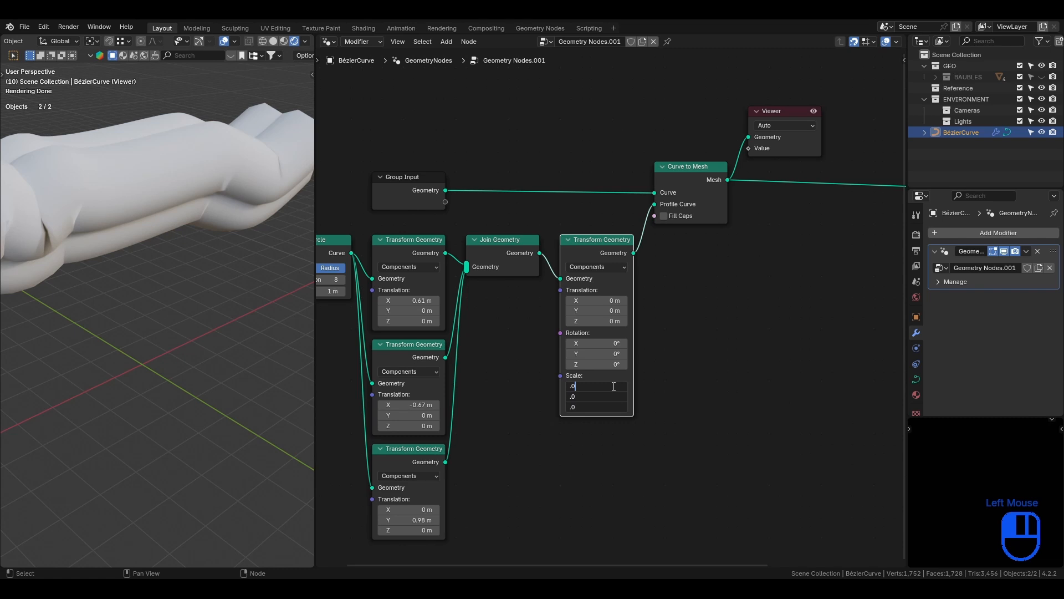
key("Return")
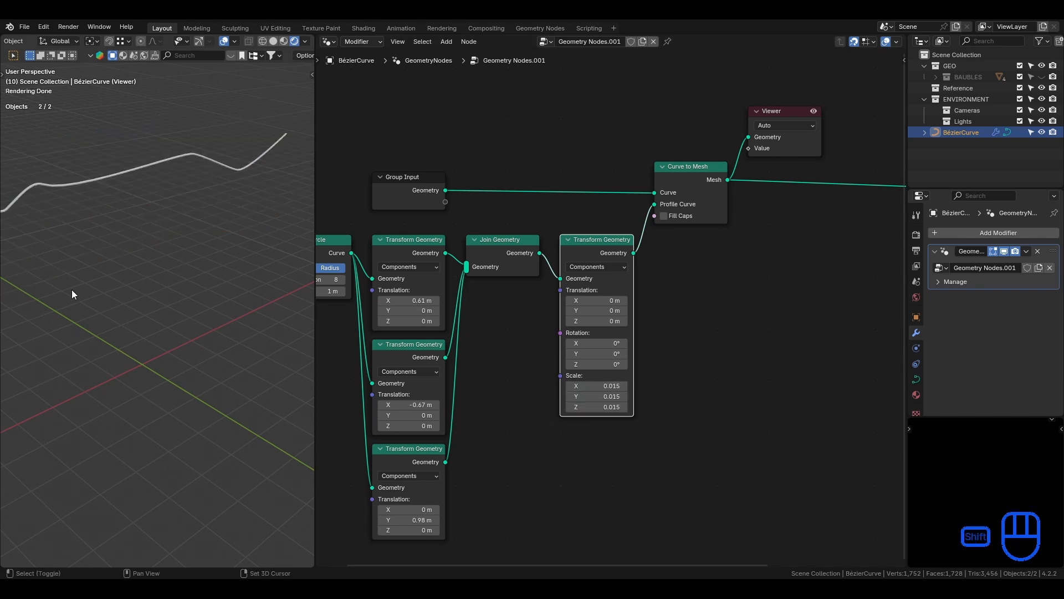
- Shift Group Input horizontally away from Curve to Mesh until it sits above the Curve Circle node
middle_click_drag(73, 289, 757, 314, "shift")
scroll(172, 317, "up", 4)
scroll(720, 268, "down", 2)
left_click(486, 243)
key("g")
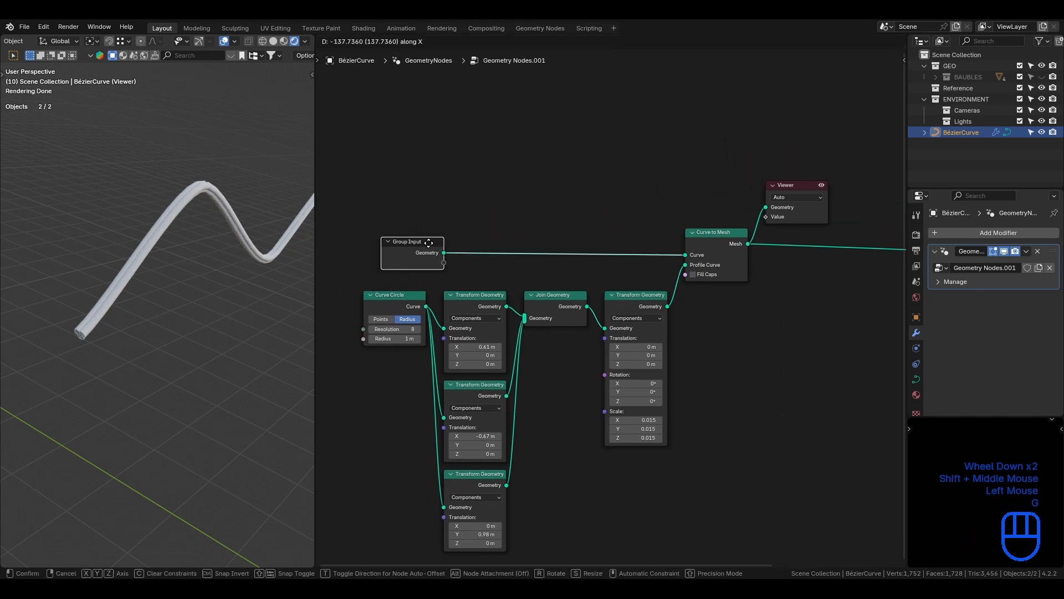
left_click(413, 243)
- Insert a Set Curve Tilt node between Group Input and Curve to Mesh, directly beside Curve to Mesh, and set its Tilt to 147°
key("shift+a")
mouse_move(540, 162)
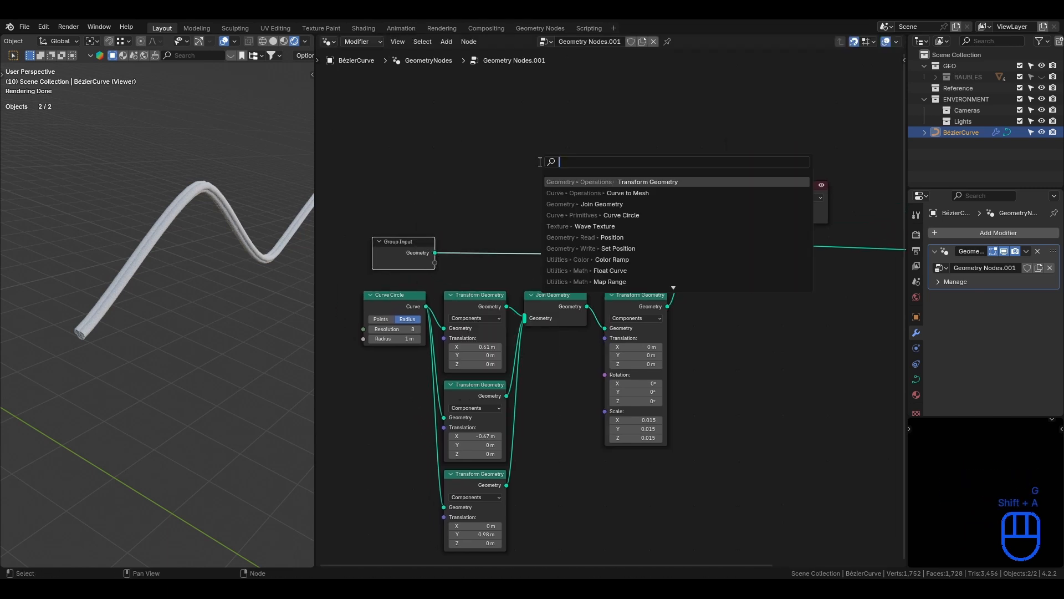
type("tilt")
key("Return")
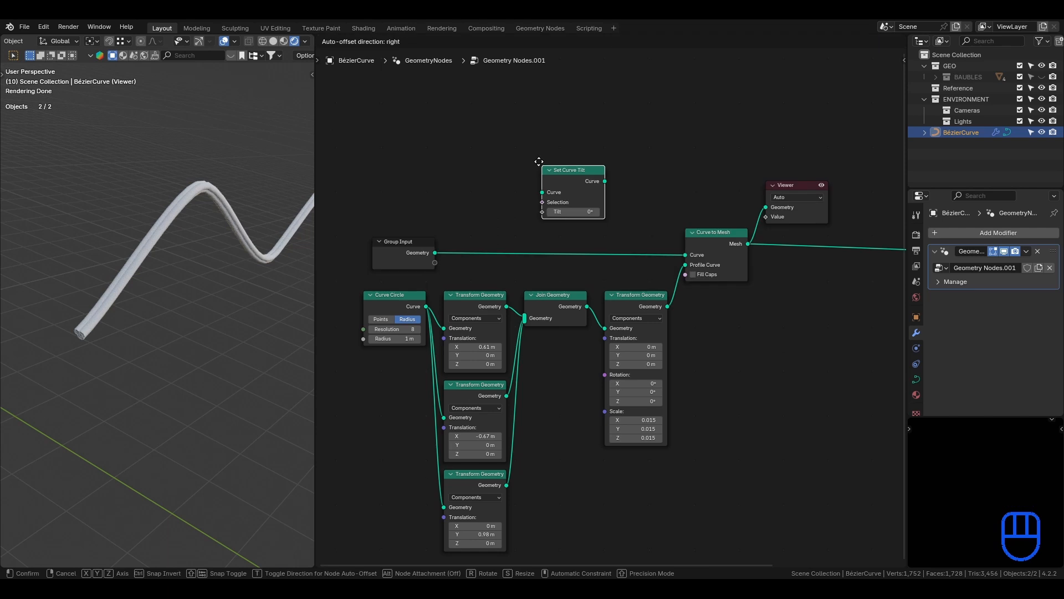
left_click(624, 246)
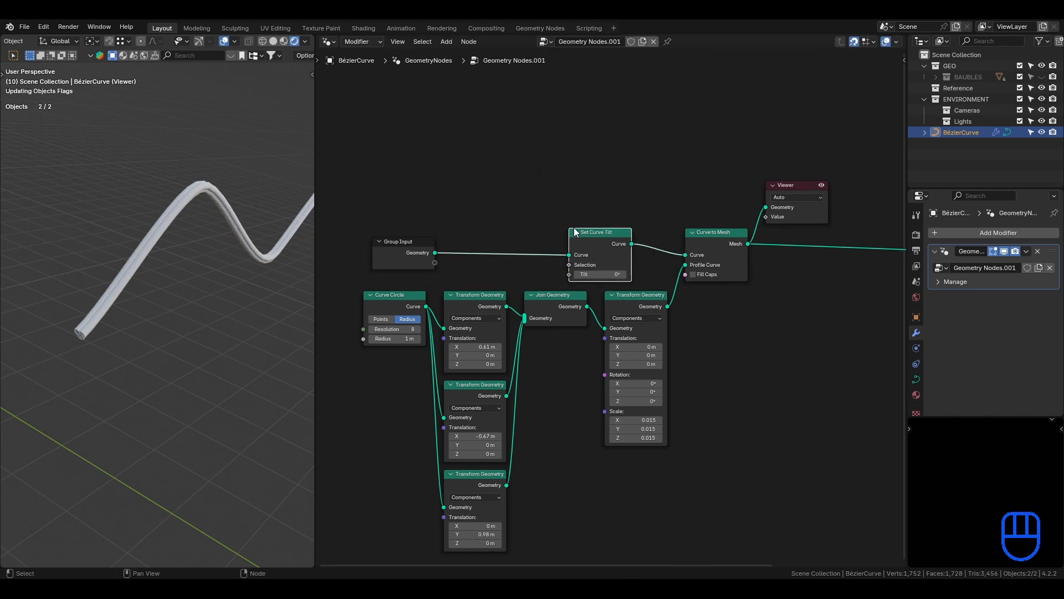
key("g")
left_click(659, 246)
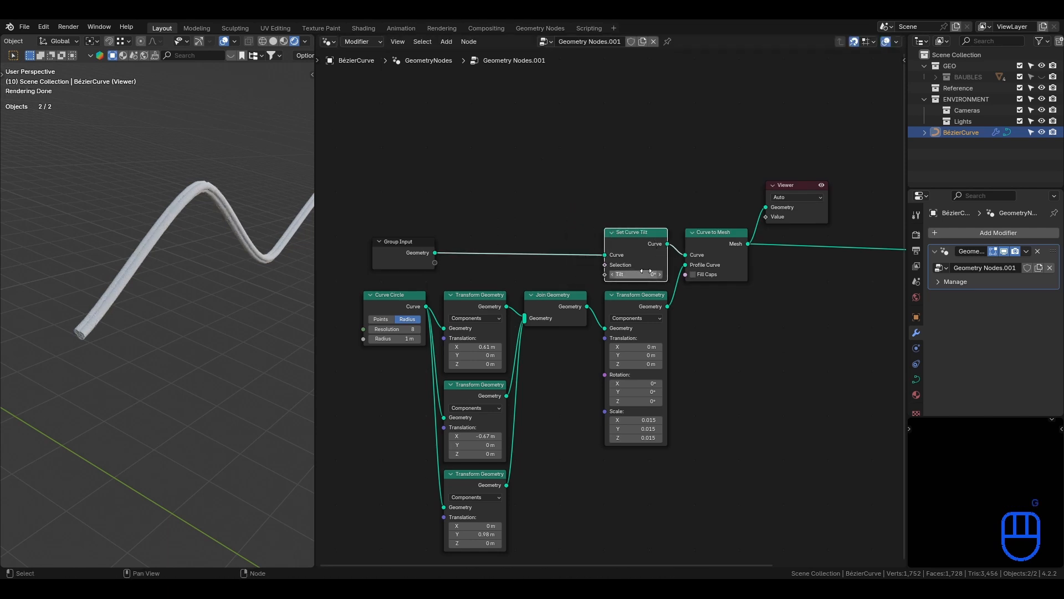
mouse_move(637, 274)
left_mouse_down()
mouse_move(577, 274)
mouse_move(663, 263)
mouse_move(639, 274)
left_mouse_up()
- Add an Index node and connect its output to the Tilt input of Set Curve Tilt
key("shift+a")
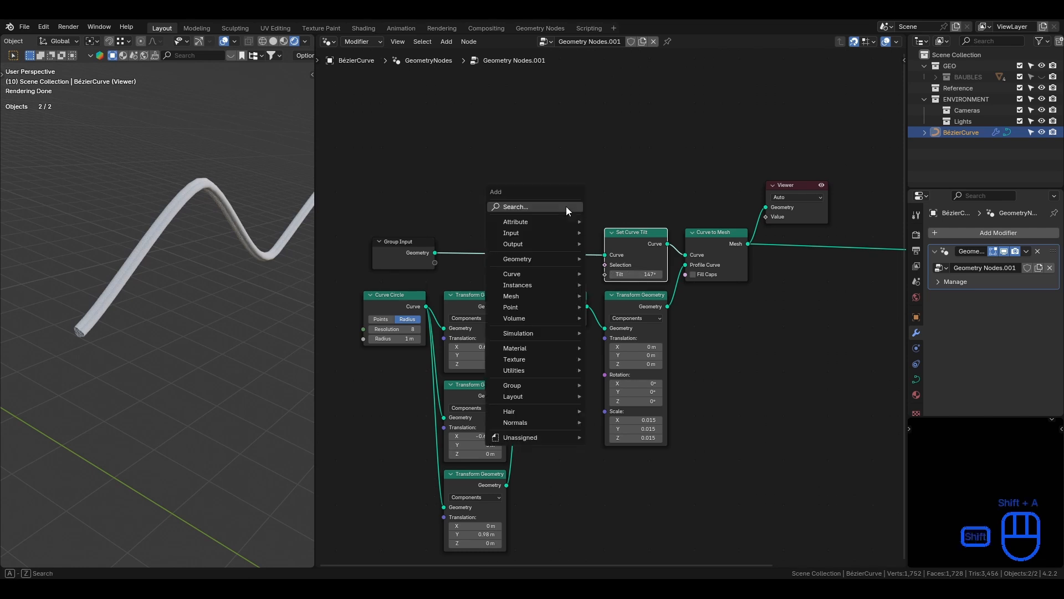
type("index")
key("Return")
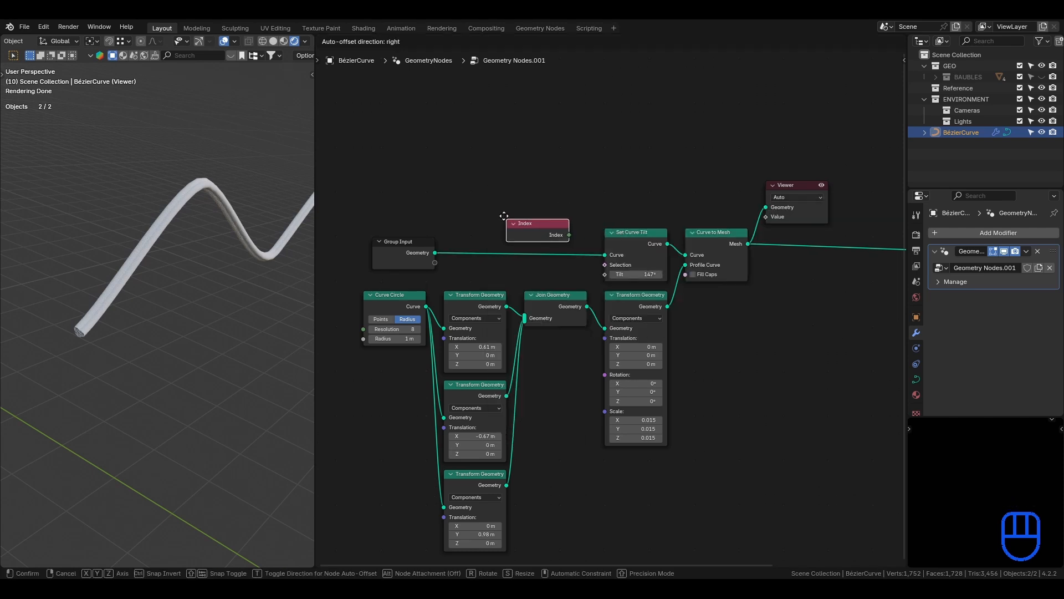
left_click(503, 216)
left_click_drag(570, 236, 604, 274)
left_click(533, 227)
- Raise Group Input vertically and place the Index node beneath it, just above Curve Circle
left_click(424, 242)
key("g")
key("y")
left_click(425, 180)
left_click(523, 225)
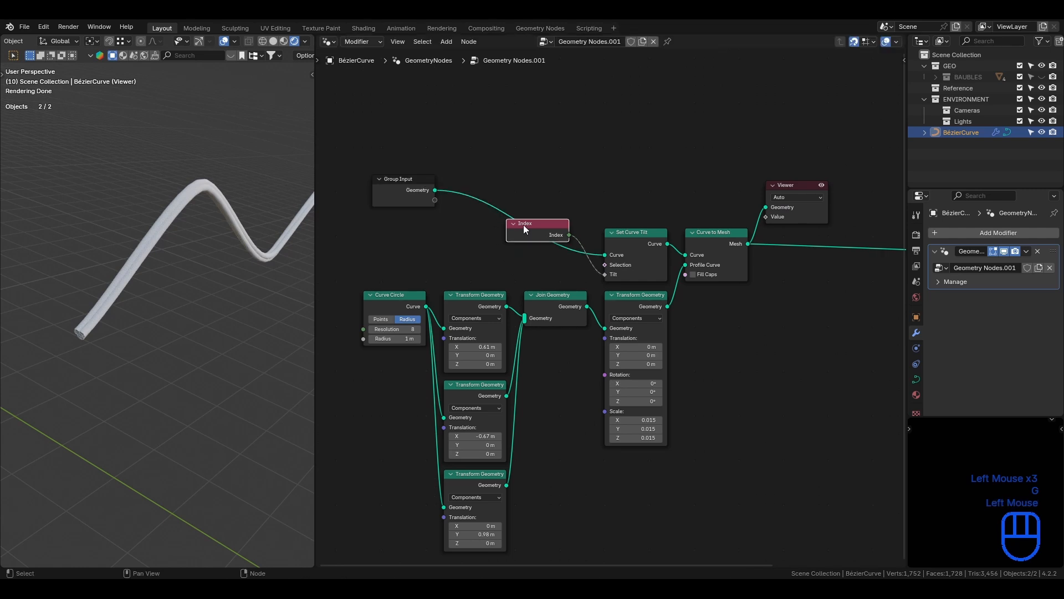
key("g")
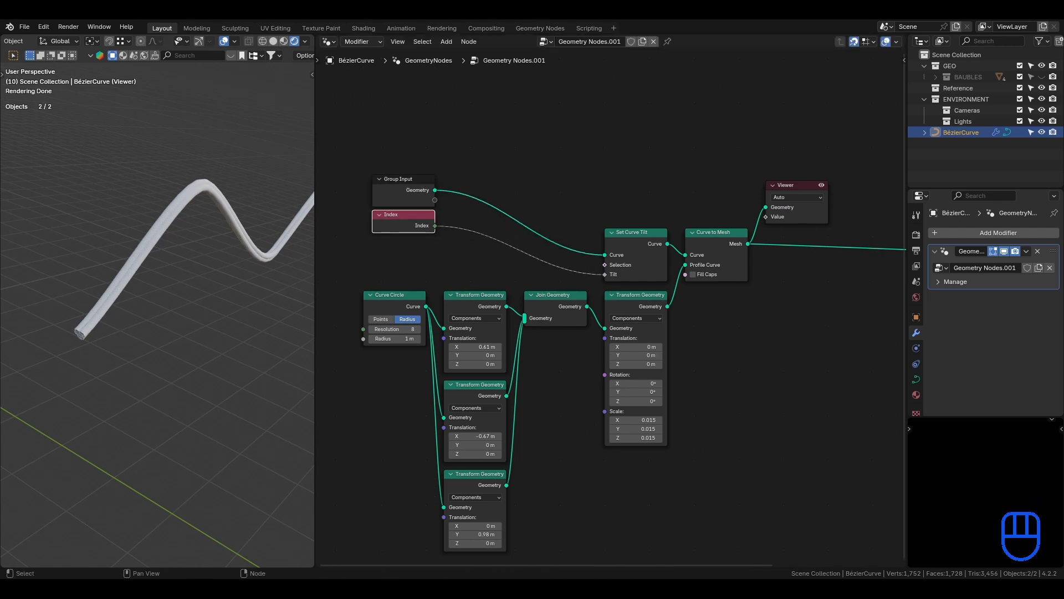
key("g")
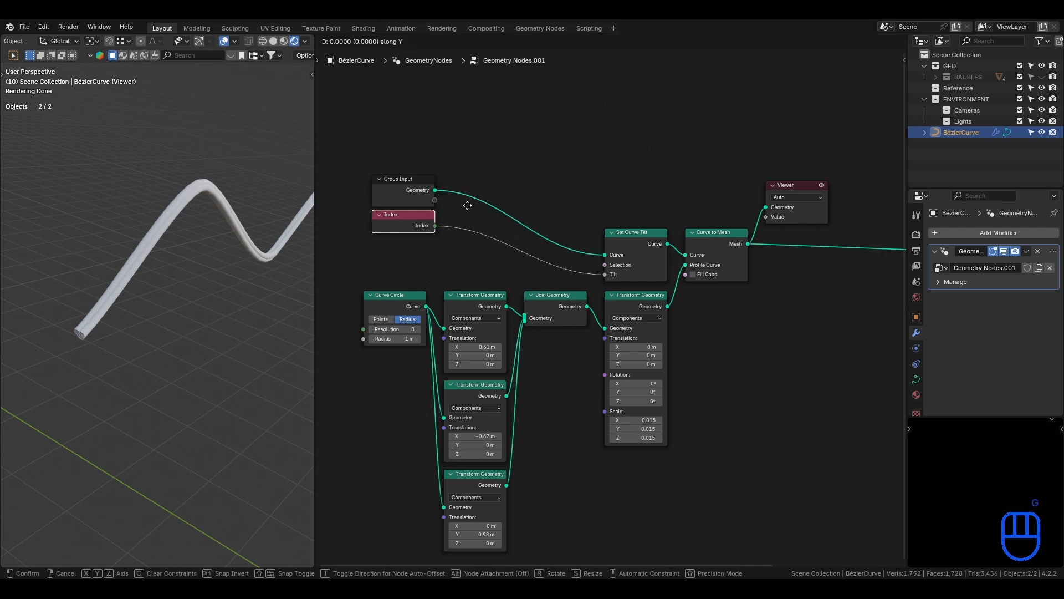
key("y")
left_click(460, 253)
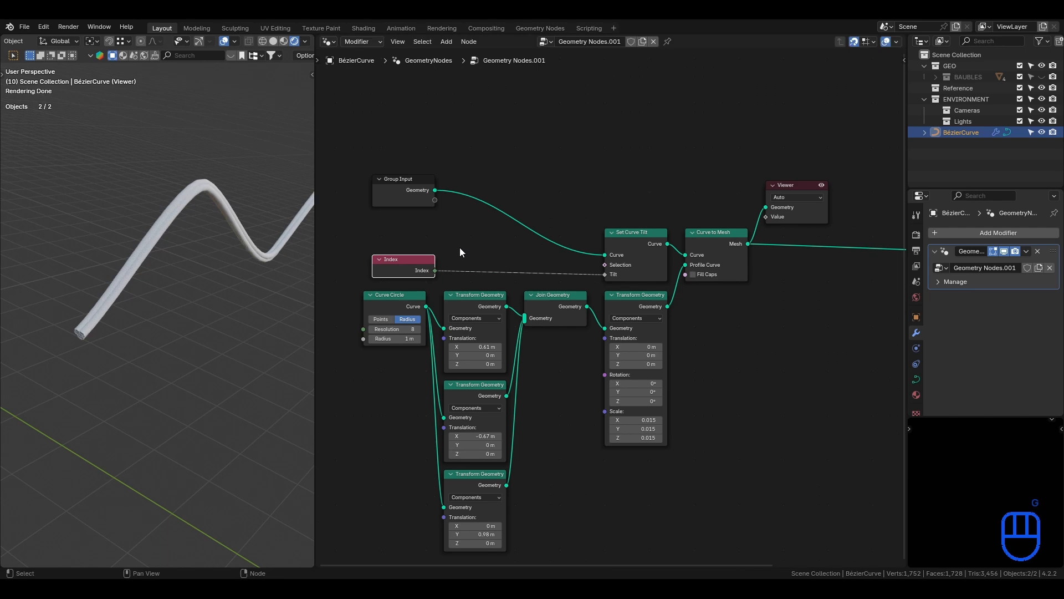
- Insert a Resample Curve node between Group Input and Set Curve Tilt, and set its Count to 75
key("shift+a")
left_click(570, 171)
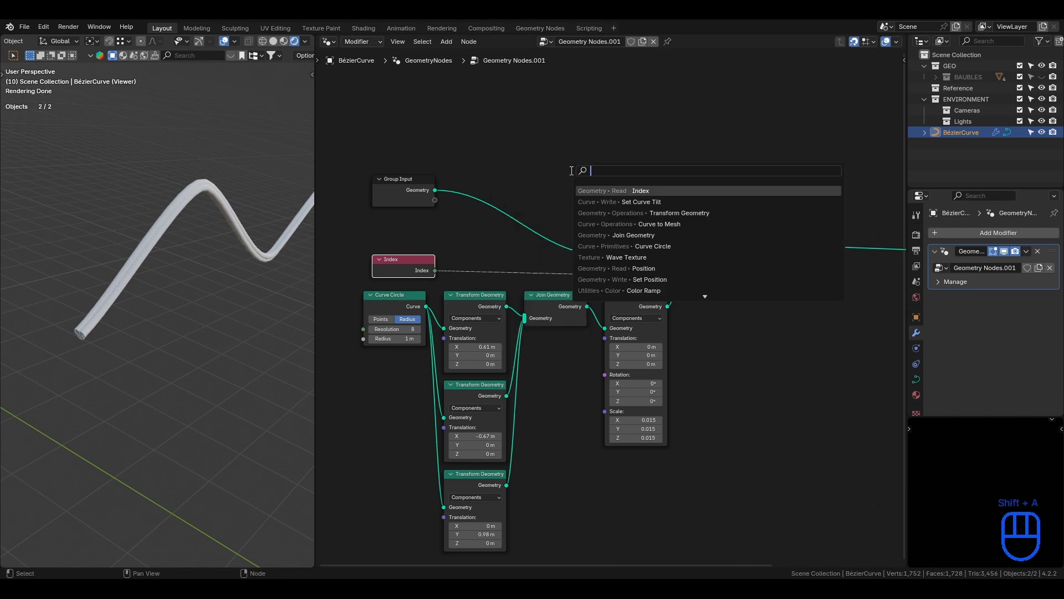
type("resamp")
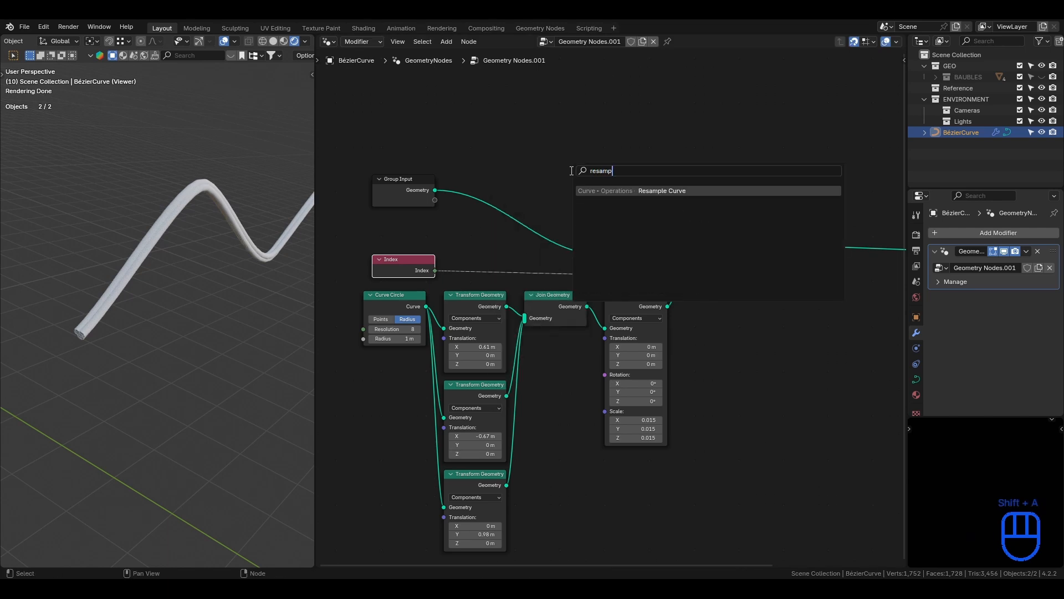
key("Return")
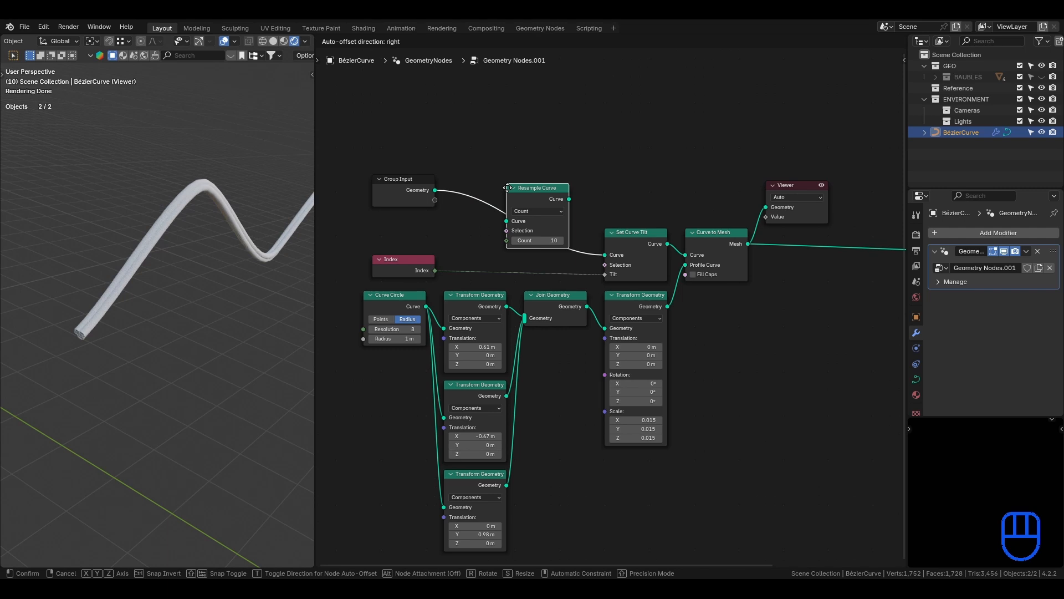
left_click(506, 188)
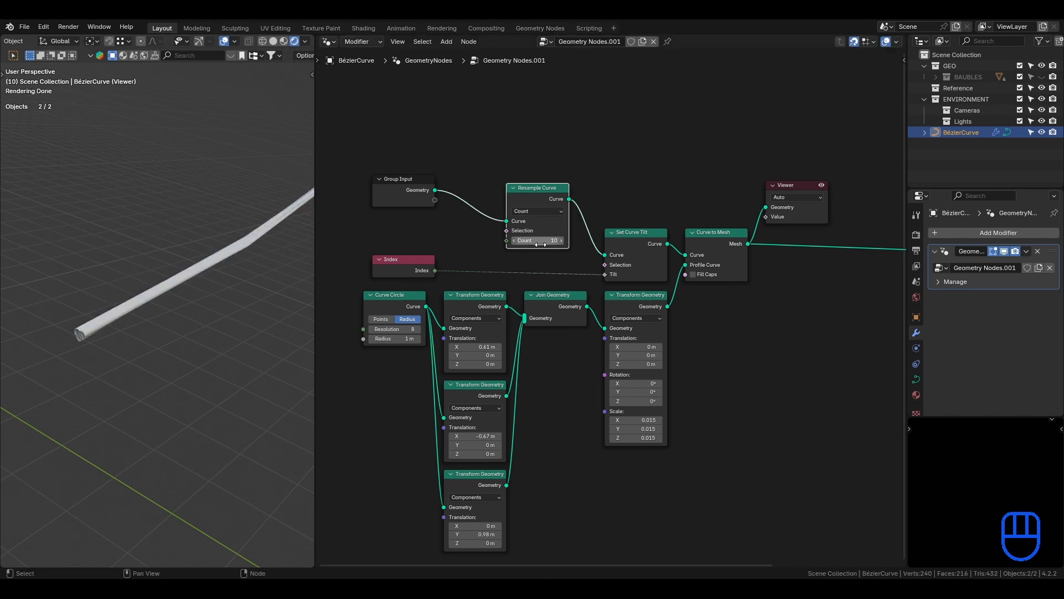
left_click_drag(541, 244, 642, 240)
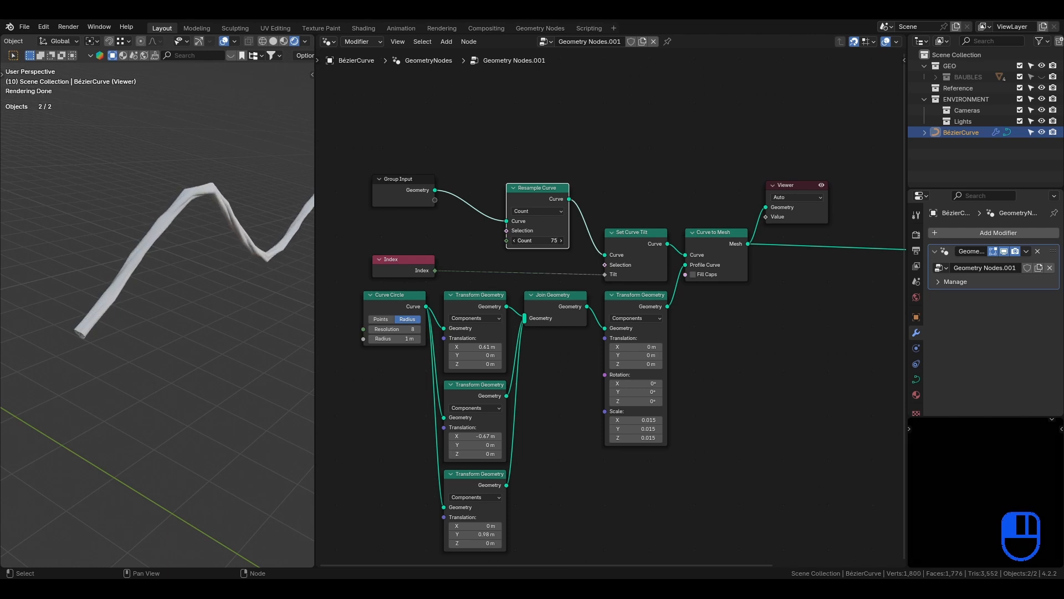
scroll(231, 294, "down", 2)
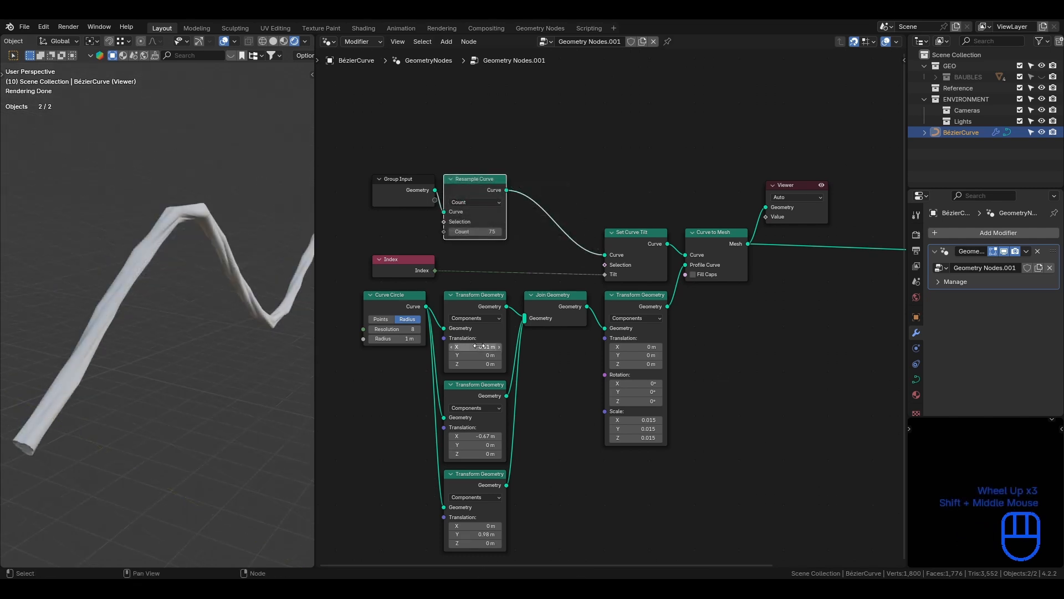
- Set the first Transform Geometry node's translation to X 2.39 m and Y -0.95 m
left_click_drag(476, 346, 499, 347, "shift")
middle_click_drag(174, 417, 164, 382)
middle_click(148, 278, "alt")
scroll(230, 309, "up", 3)
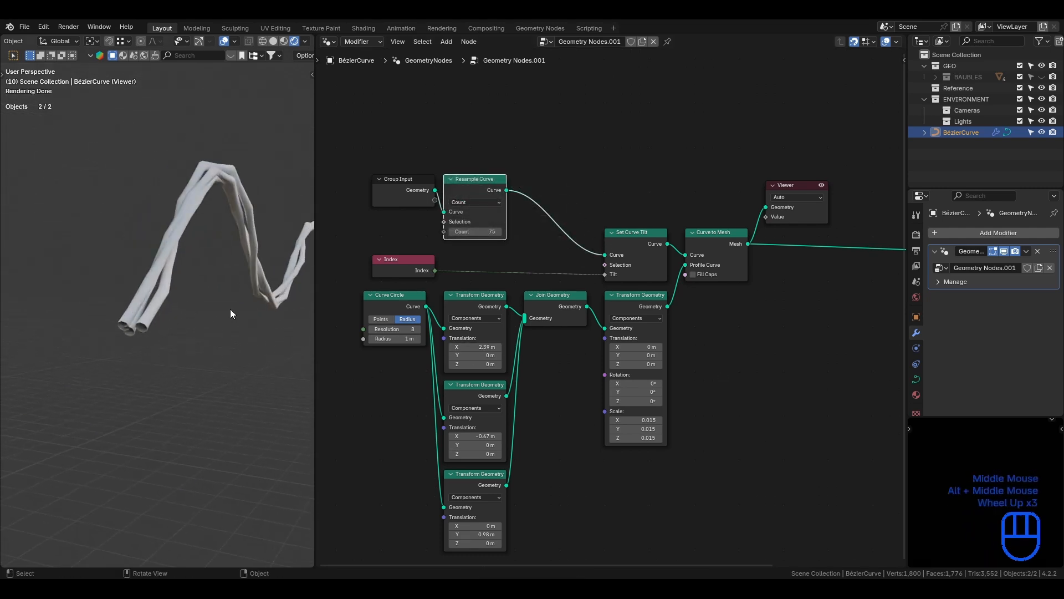
left_click_drag(480, 354, 466, 355, "shift")
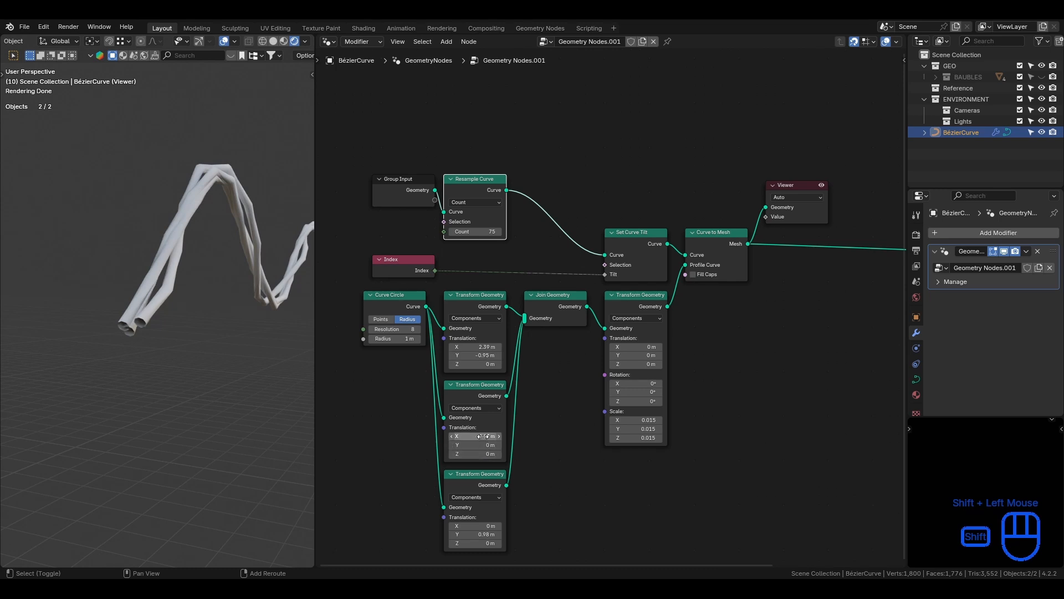
- Set the second Transform Geometry node's translation to X -2.18 m and Y 1.5 m
left_click_drag(483, 436, 464, 436, "shift")
left_click_drag(480, 444, 494, 444, "shift")
left_click_drag(480, 436, 477, 436, "shift")
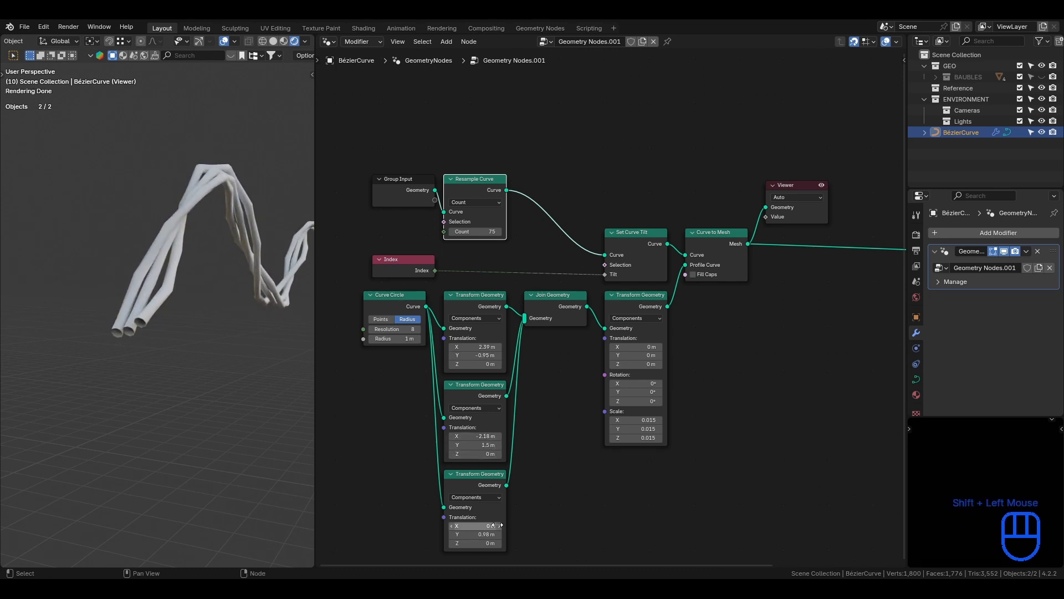
- Set the third Transform Geometry node's translation to X -0.28 m and Y -0.53 m
middle_click_drag(222, 355, 211, 326)
left_click_drag(480, 525, 467, 534, "shift")
left_click_drag(480, 525, 492, 526, "shift")
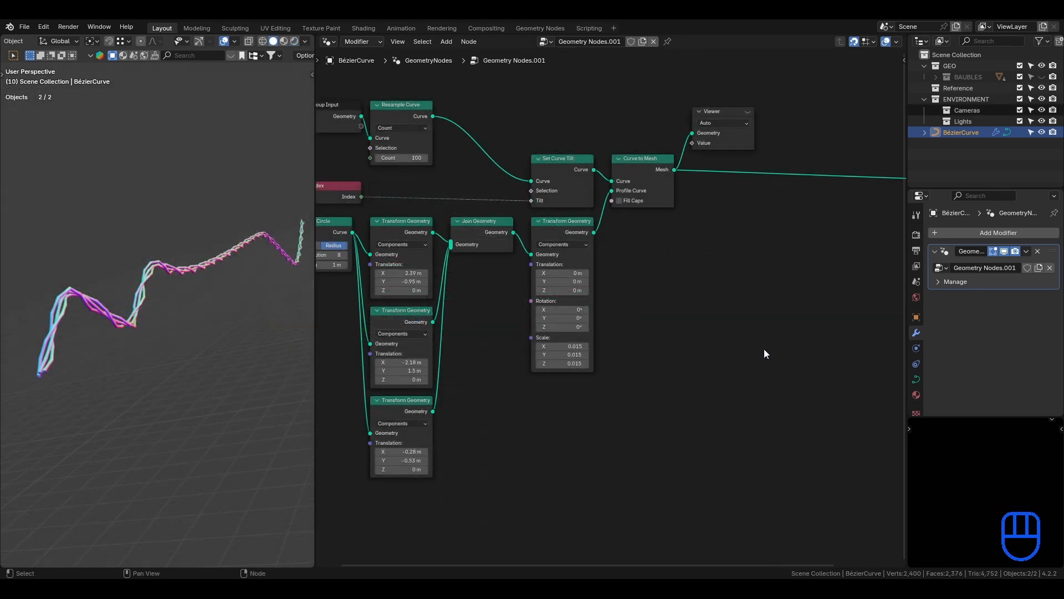
- Insert a Subdivision Surface node between Curve to Mesh and Group Output
middle_click_drag(732, 266, 698, 293)
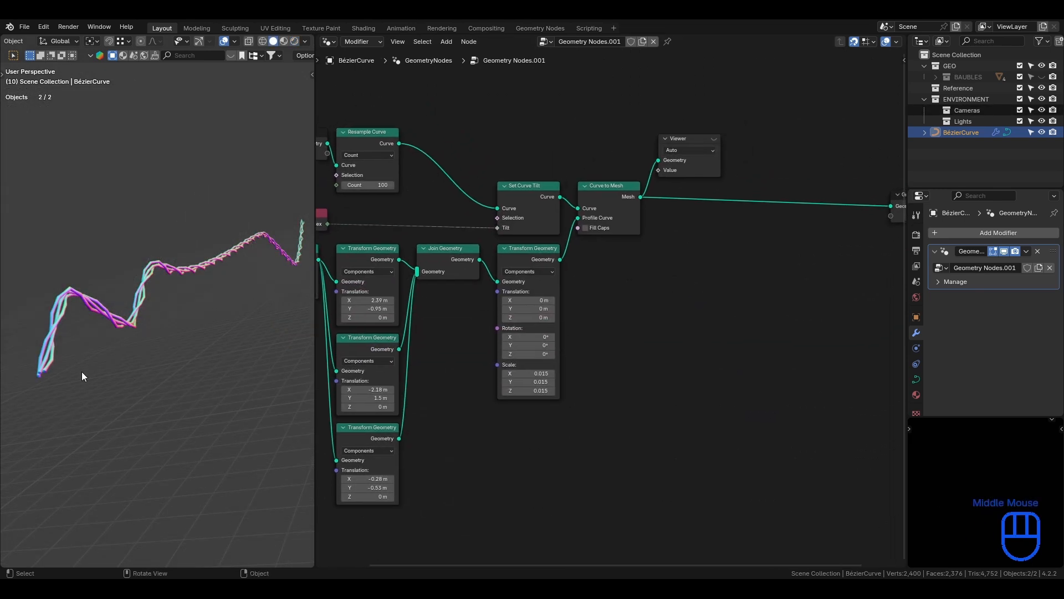
scroll(105, 354, "up", 5)
scroll(105, 354, "down", 2)
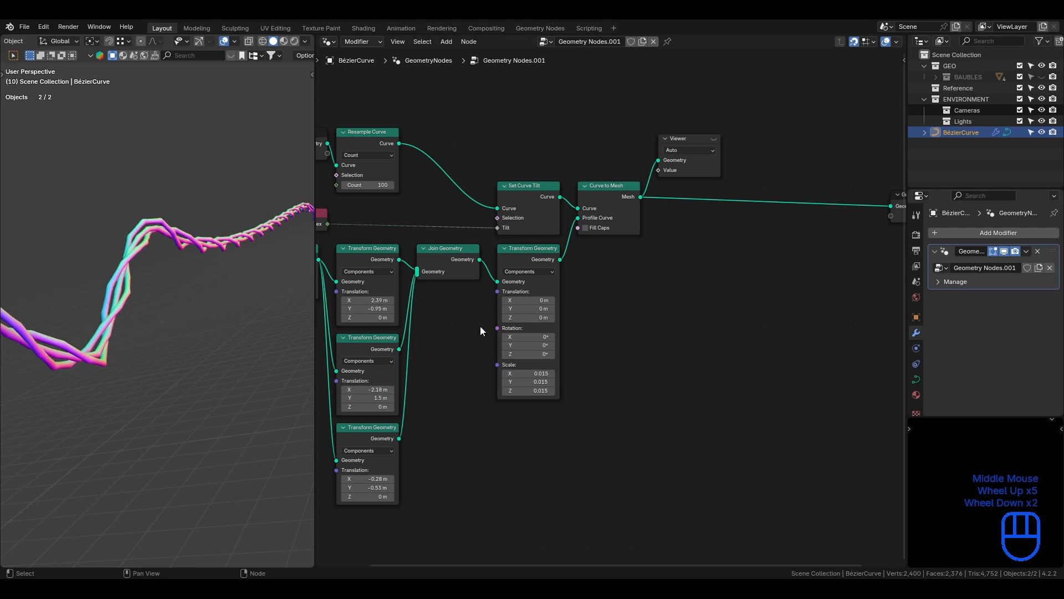
middle_click_drag(746, 308, 620, 354, "shift")
key("shift+a")
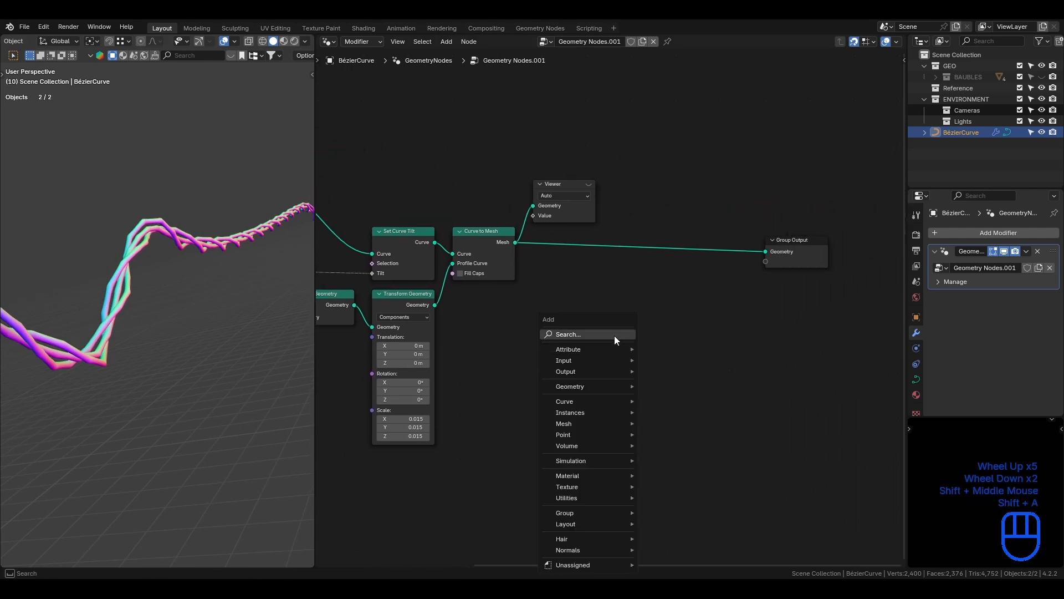
type("subdi")
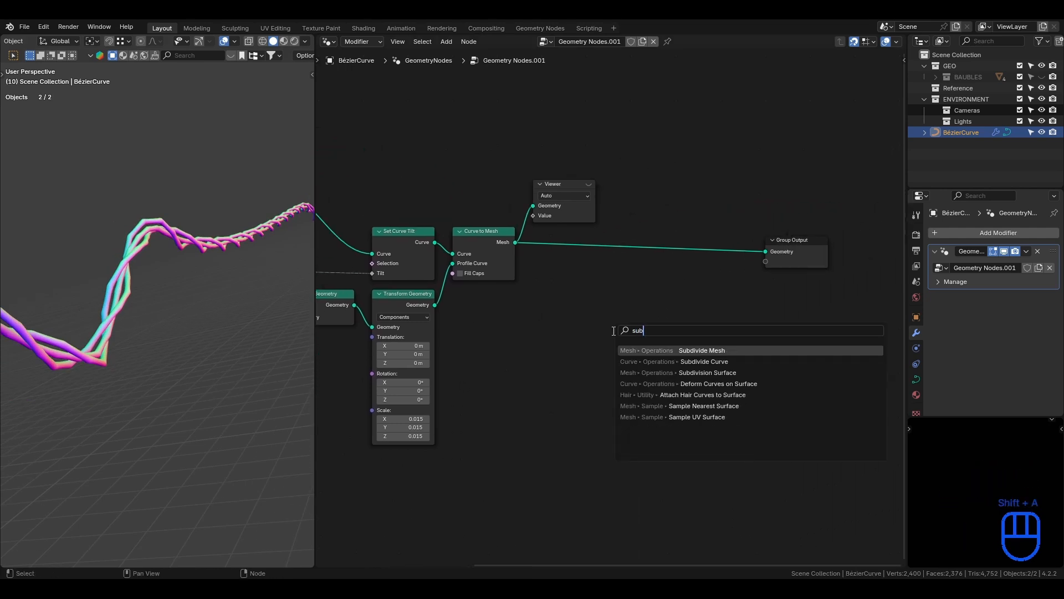
key("Down")
key("Down")
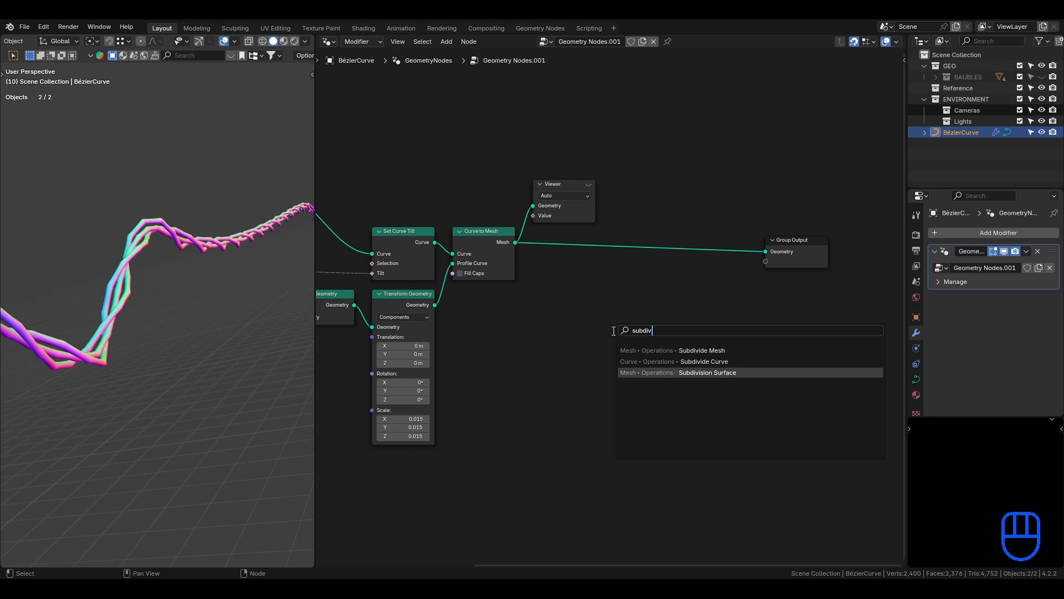
key("Return")
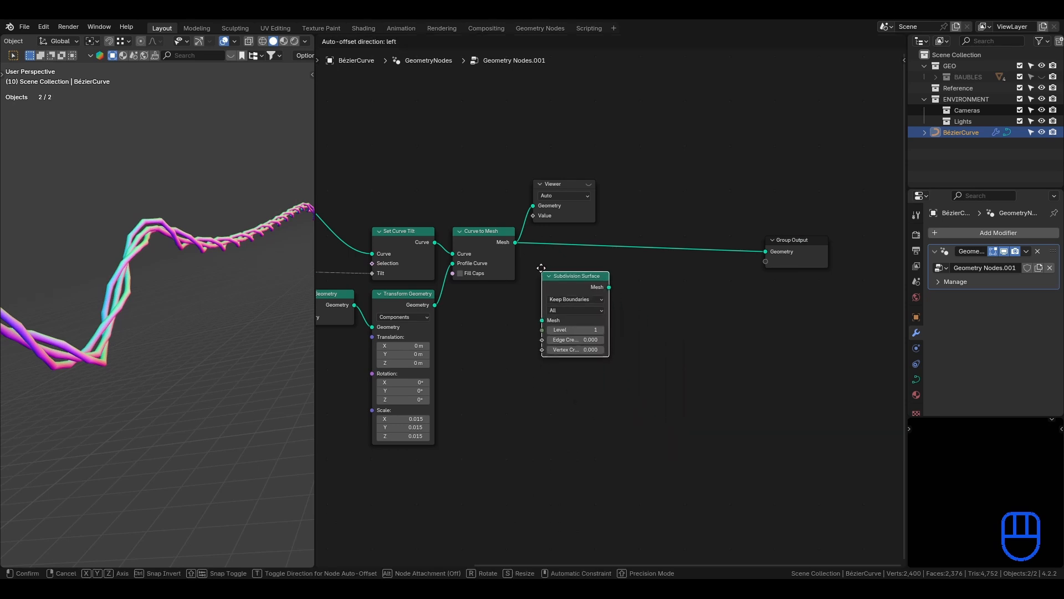
left_click(526, 235)
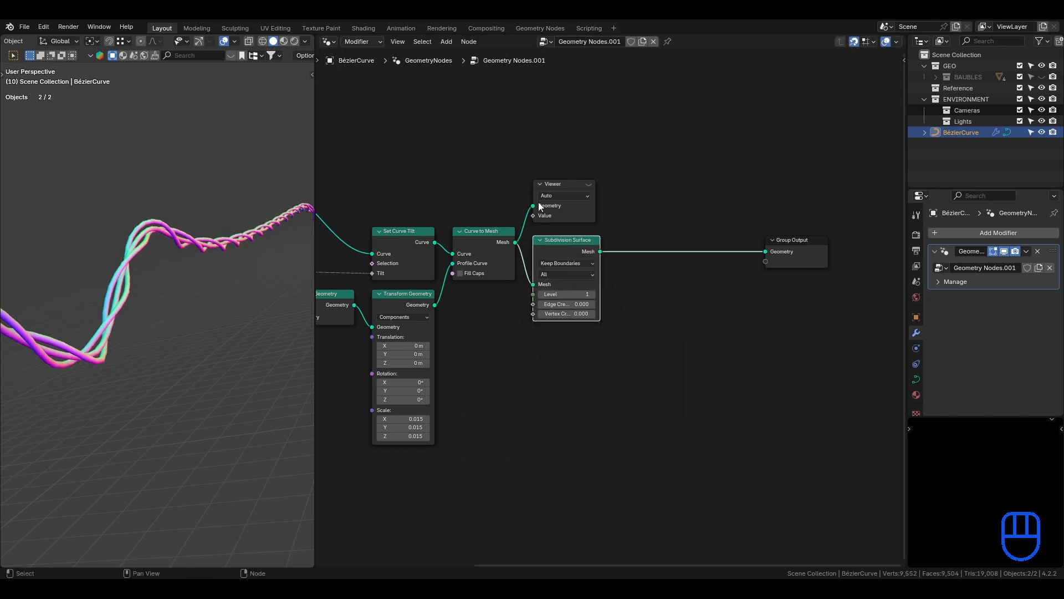
- Delete the Viewer node and align the Subdivision Surface node beside Curve to Mesh
left_click(561, 184)
key("x")
left_click(566, 237)
key("g")
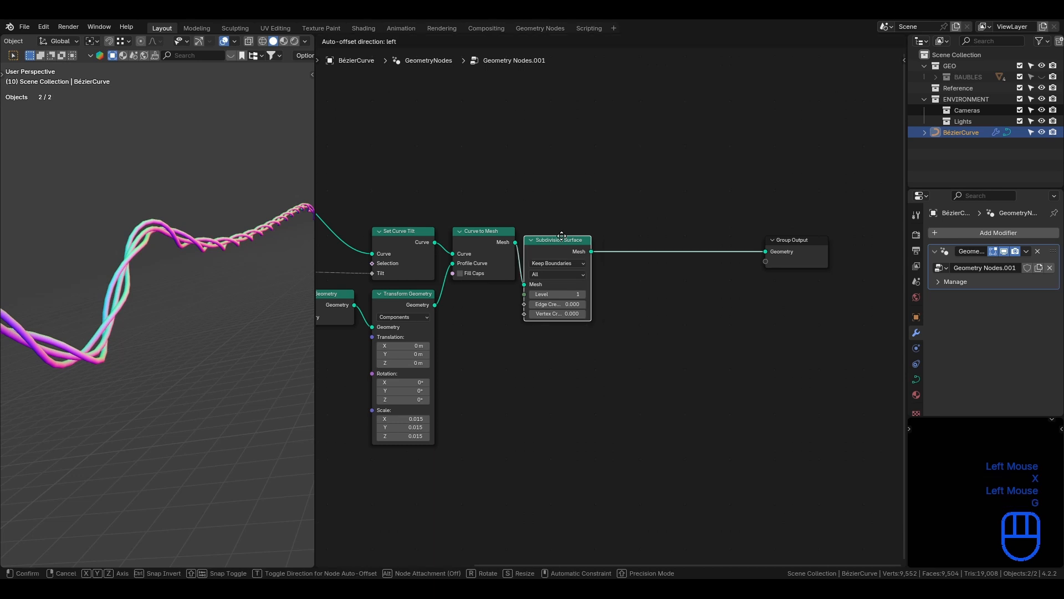
key("Escape")
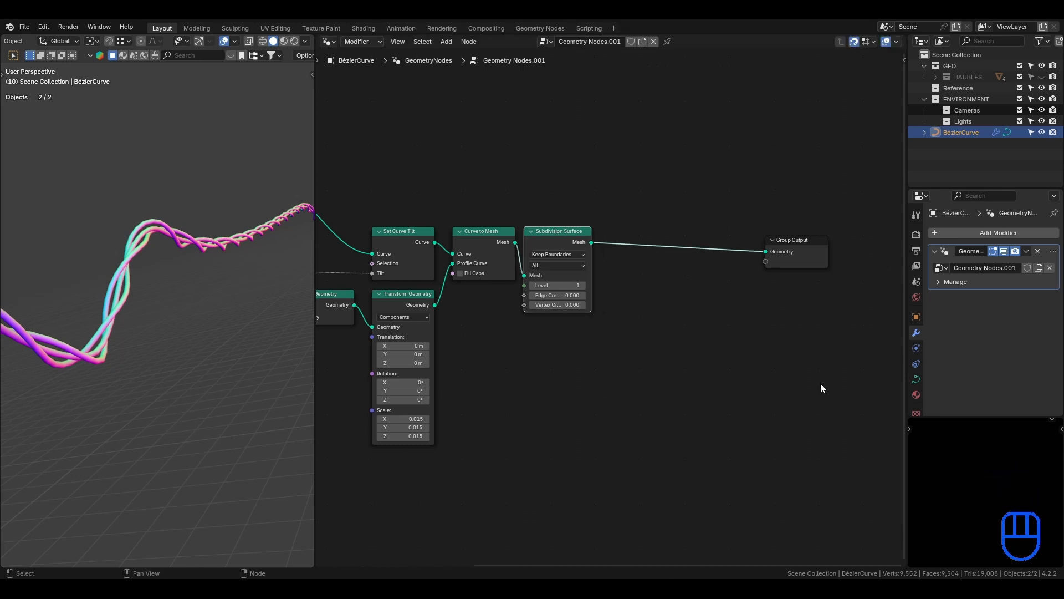
- Bring the BAUBLES collection into the node tree and connect its instances to the Instance input of a new Instance on Points node
left_click_drag(956, 74, 734, 249)
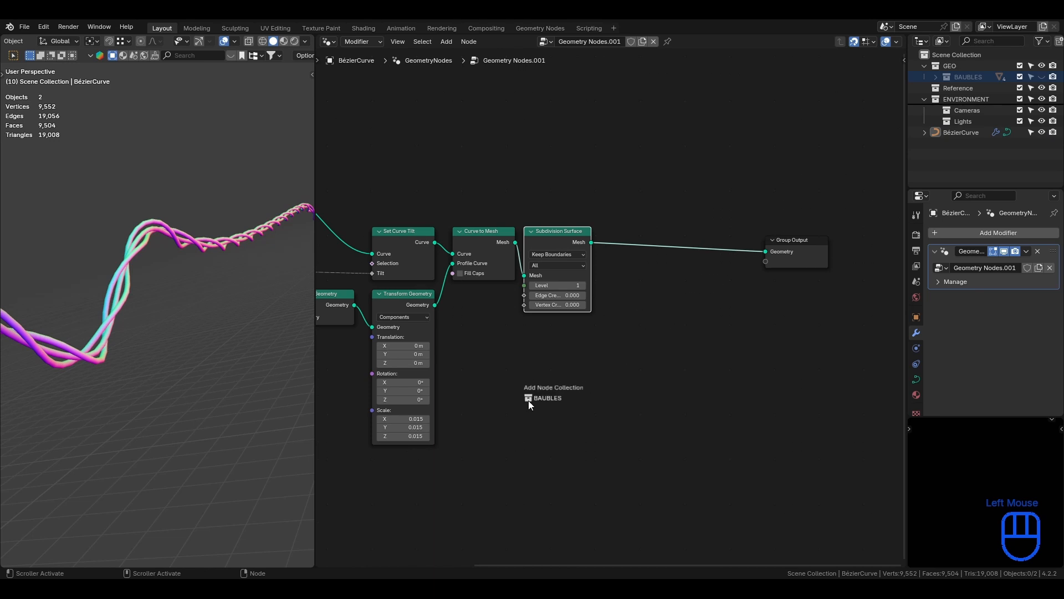
left_click_drag(529, 402, 530, 402)
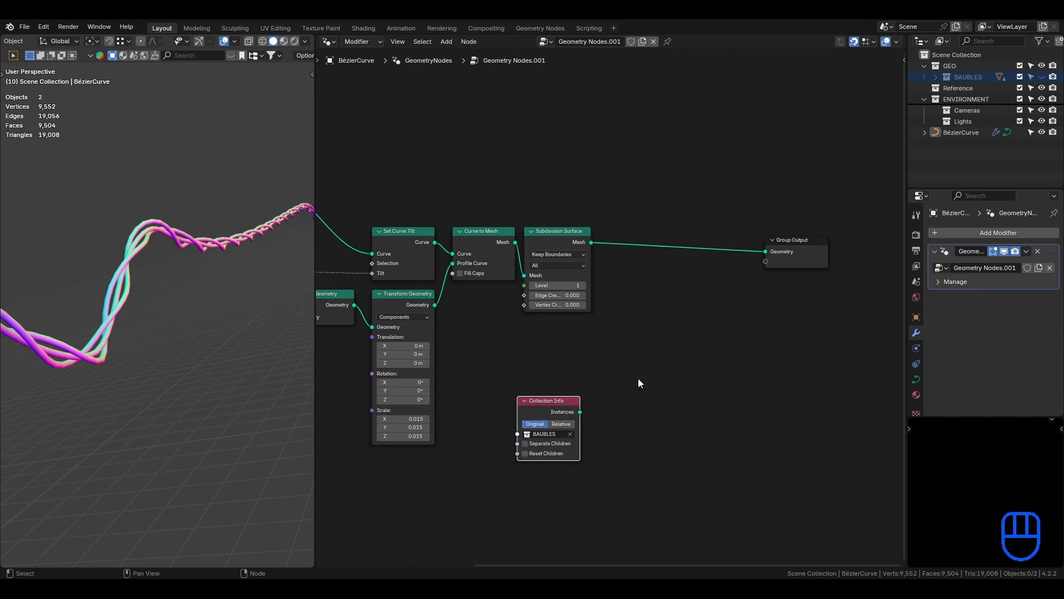
key("shift+a")
type("inst")
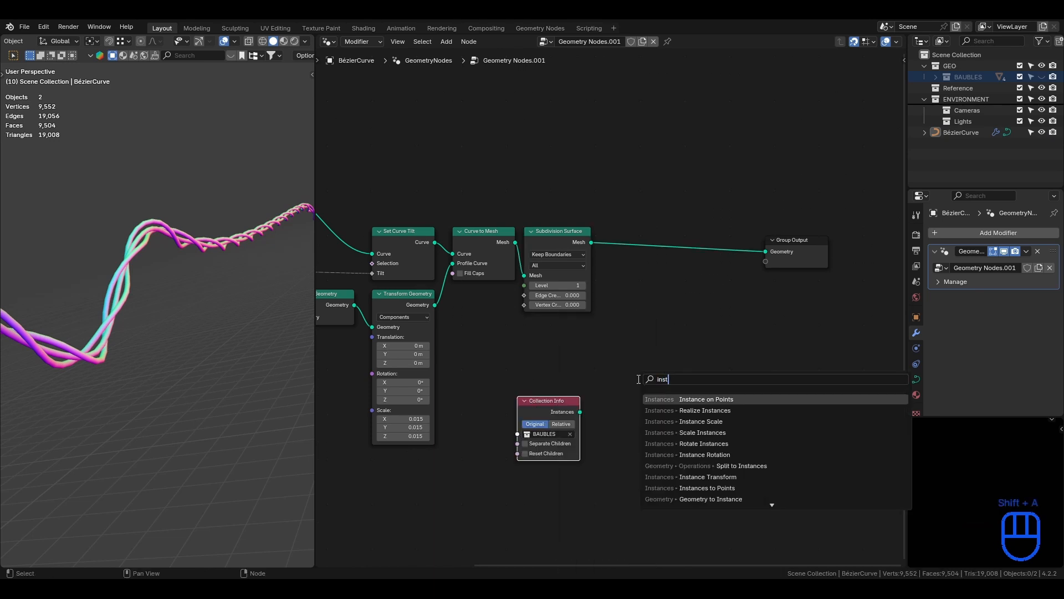
key("Return")
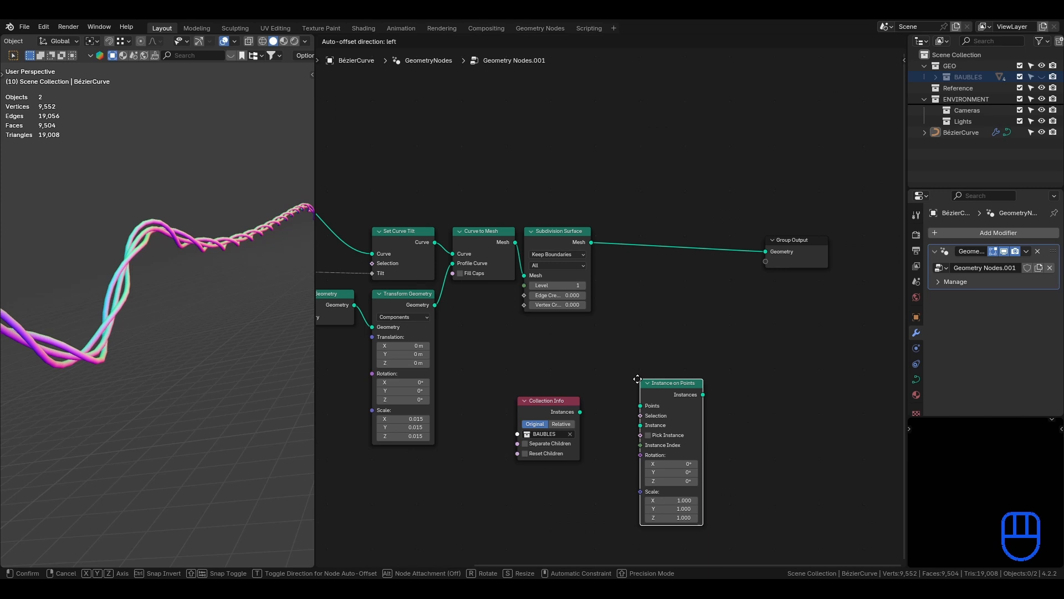
left_click(611, 397)
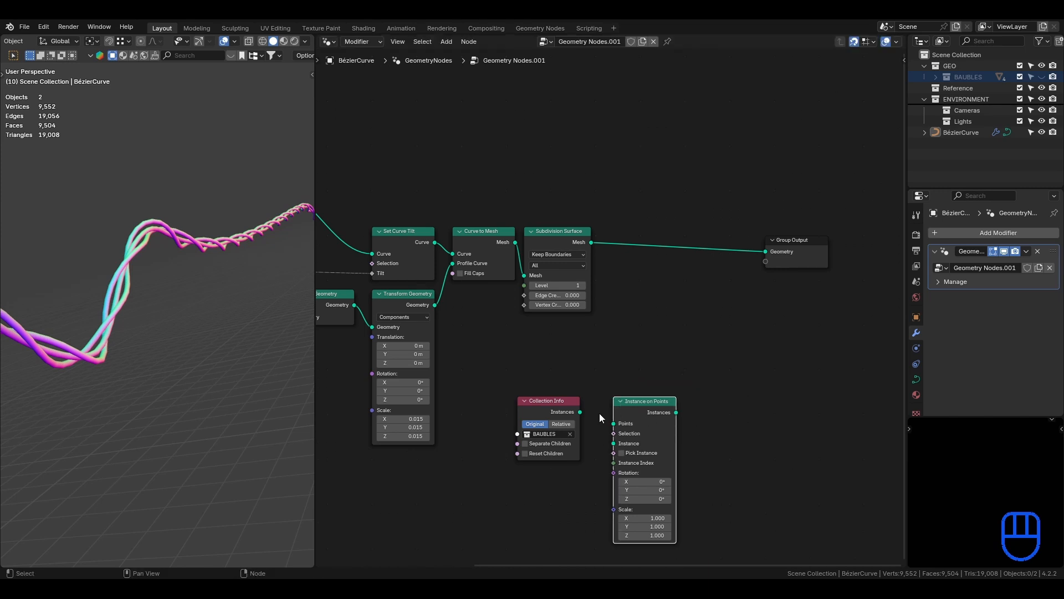
left_click_drag(580, 411, 610, 444)
- Add a Join Geometry node that combines the Instance on Points and Subdivision Surface outputs and feeds Group Output
key("shift+a")
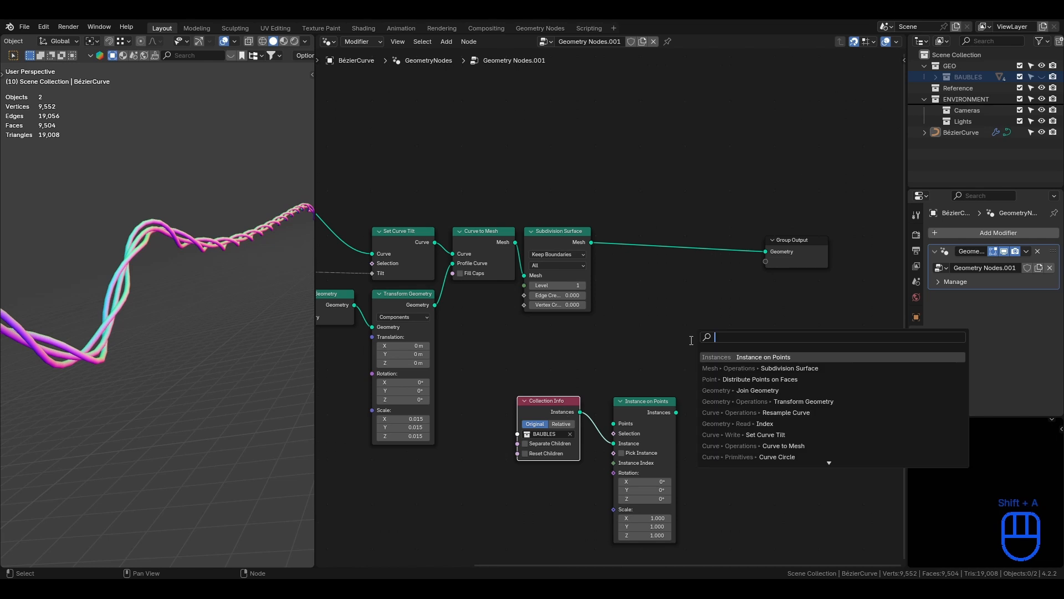
type("join")
key("Return")
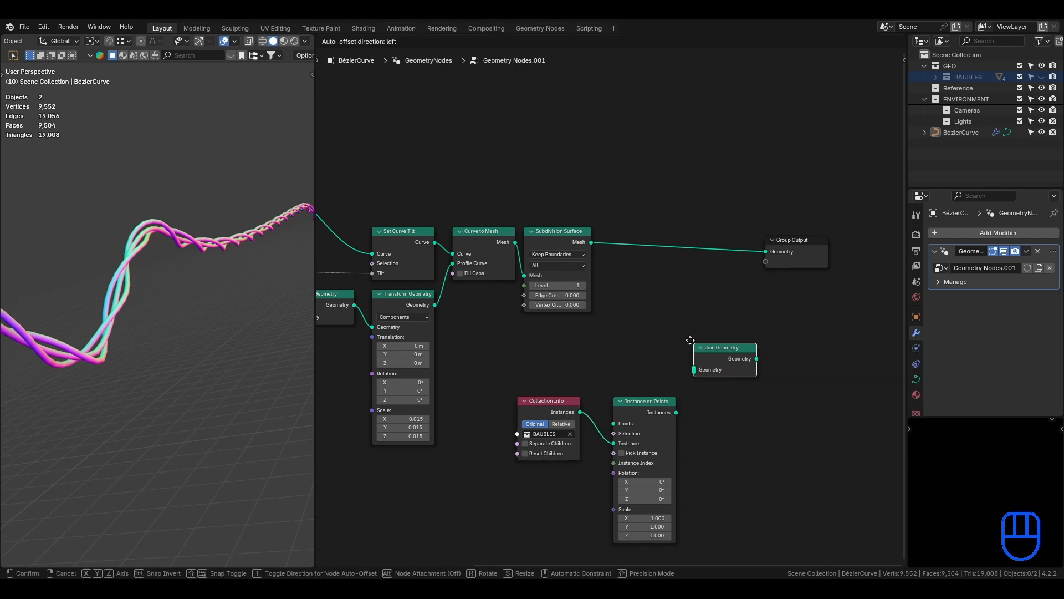
left_click(694, 276)
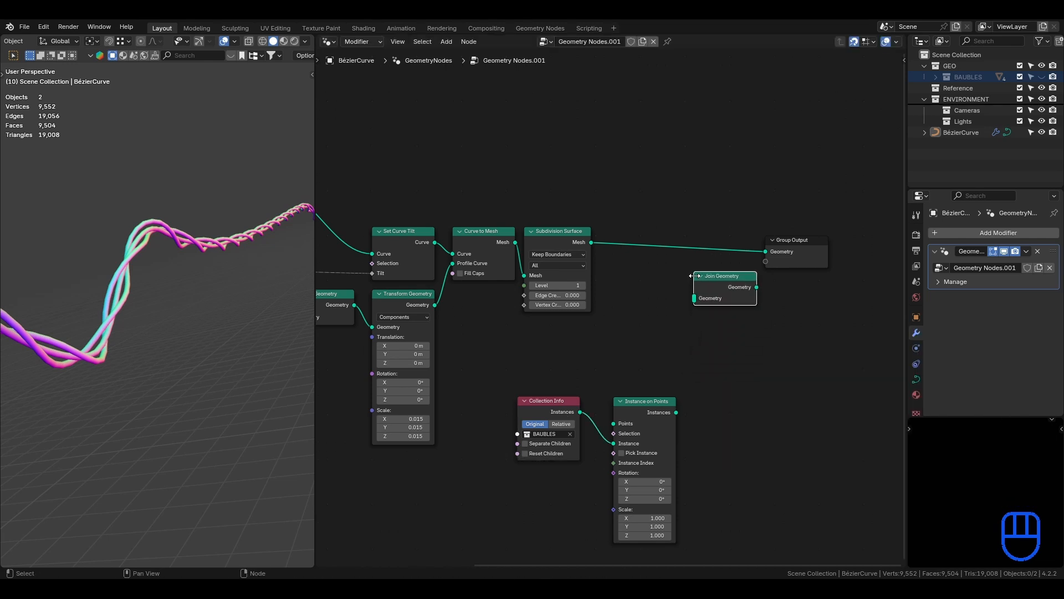
left_click_drag(676, 412, 691, 312)
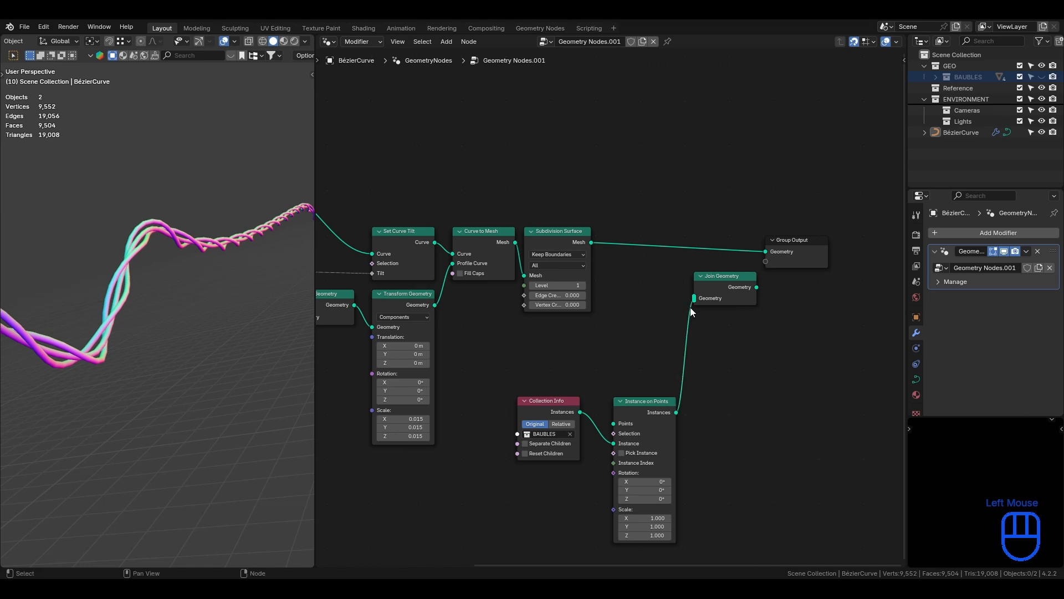
left_click_drag(756, 287, 767, 259)
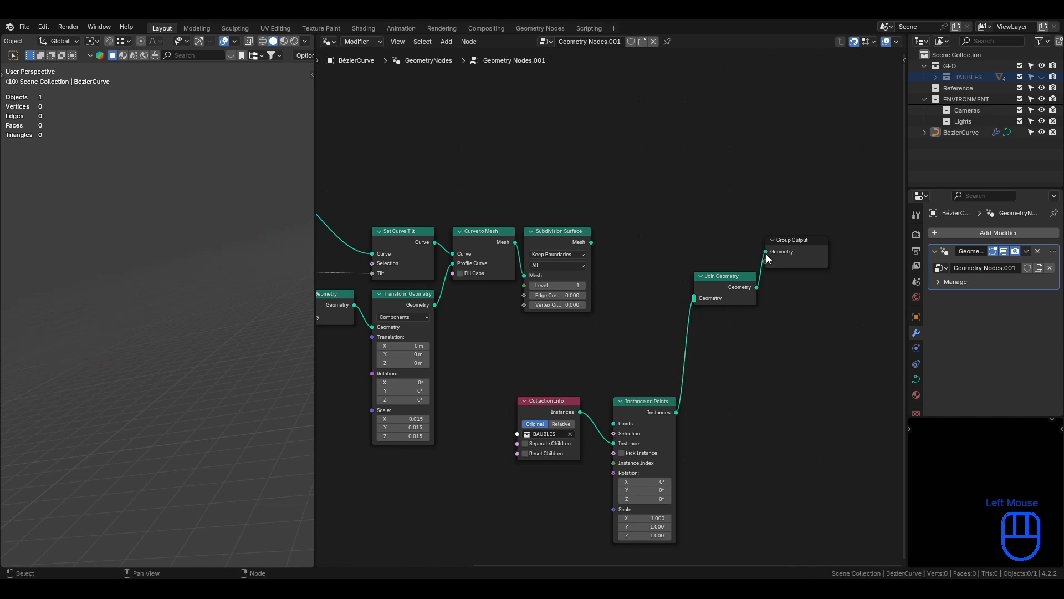
left_click_drag(591, 242, 635, 261)
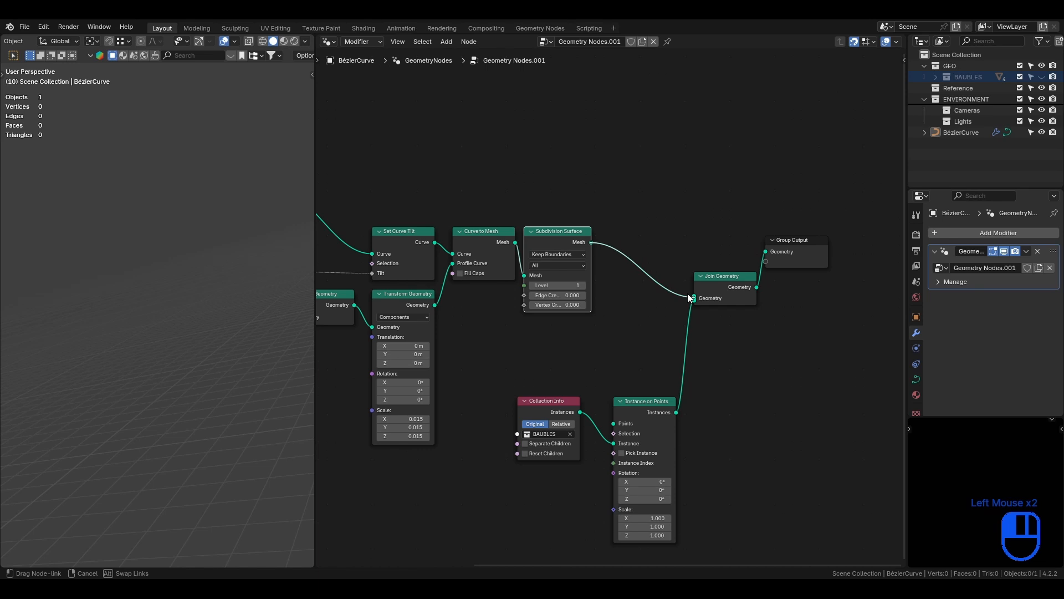
left_click_drag(688, 298, 688, 297)
- Add a Distribute Points on Faces node beneath Subdivision Surface, shifting Collection Info and Instance on Points down to make room
middle_click_drag(728, 354, 714, 275)
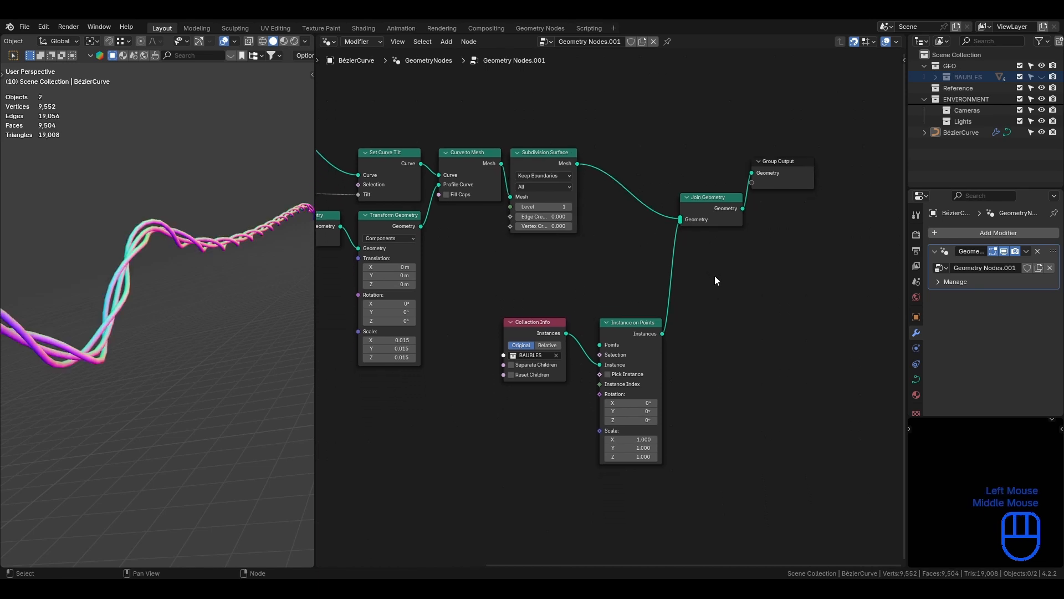
key("shift+a")
left_click(714, 276)
type("distr")
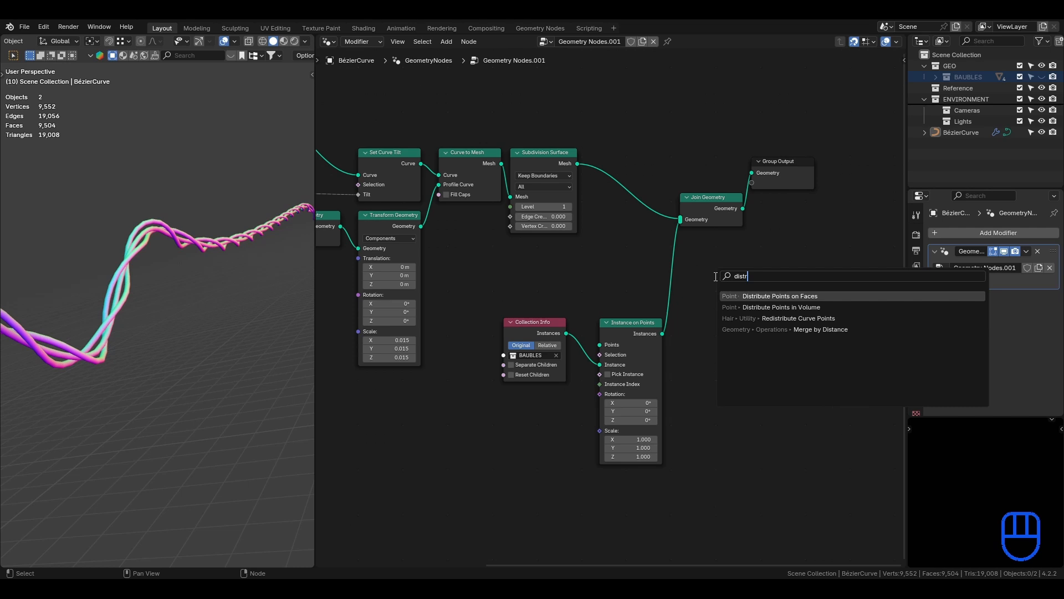
key("Return")
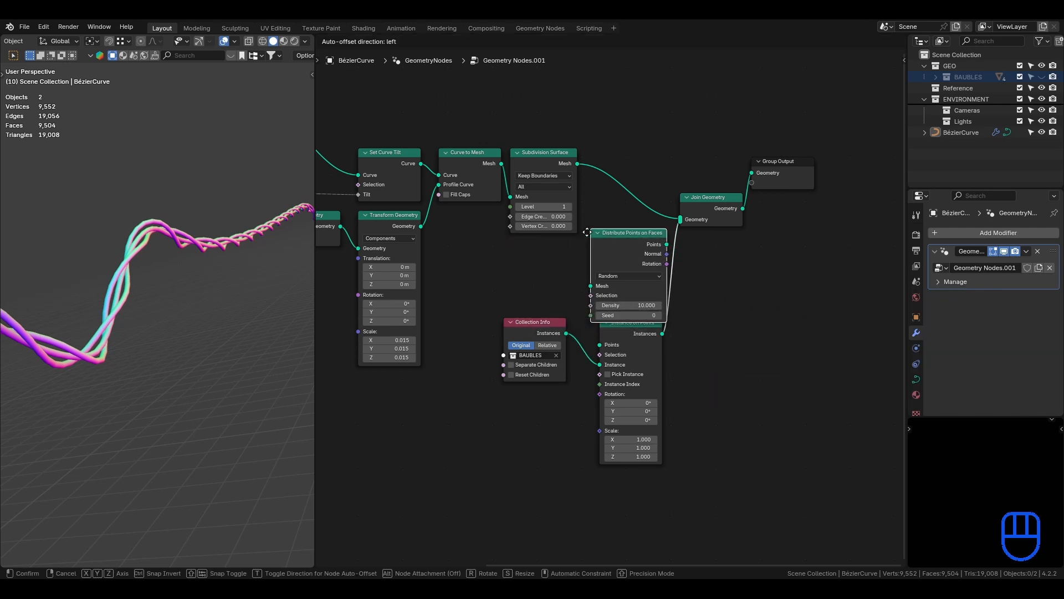
left_click(580, 232)
left_click_drag(510, 424, 640, 337)
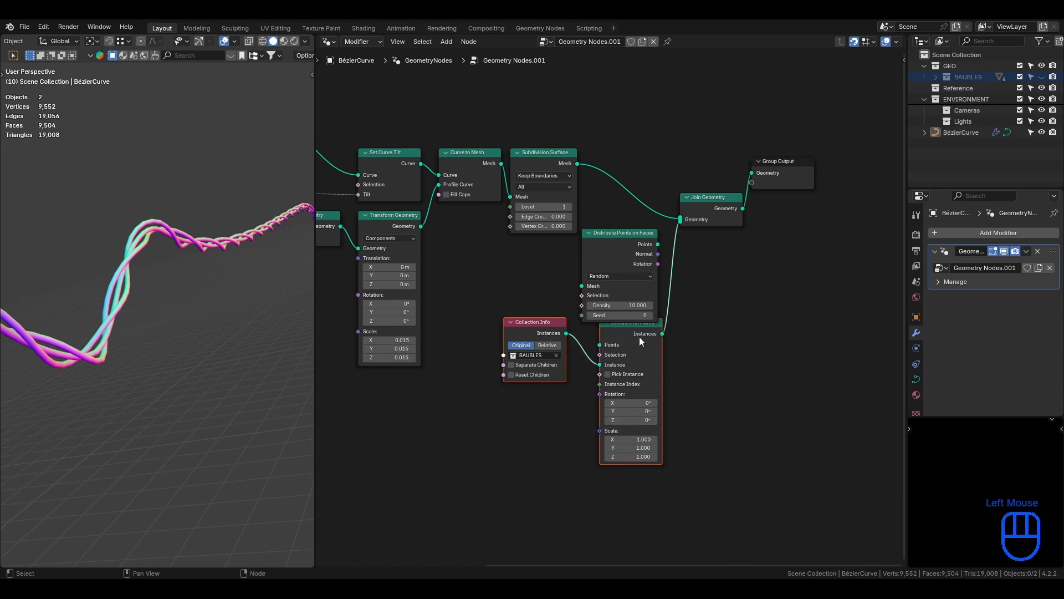
key("g")
left_click(638, 363)
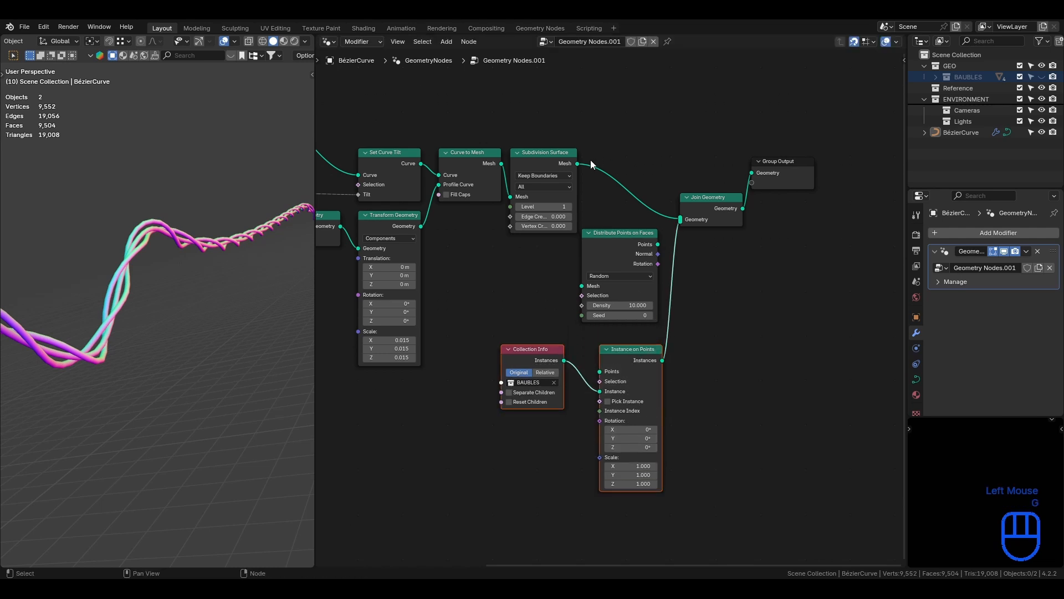
- Wire the Subdivision Surface mesh through Distribute Points on Faces into Instance on Points, using the Poisson Disk method
left_click_drag(578, 163, 582, 285)
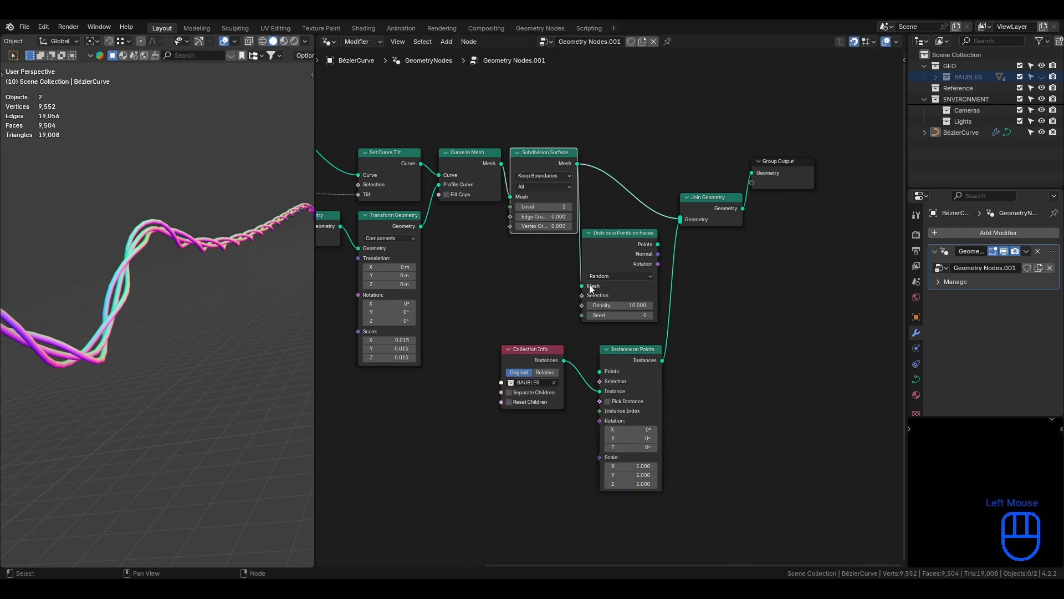
left_click_drag(658, 244, 595, 380)
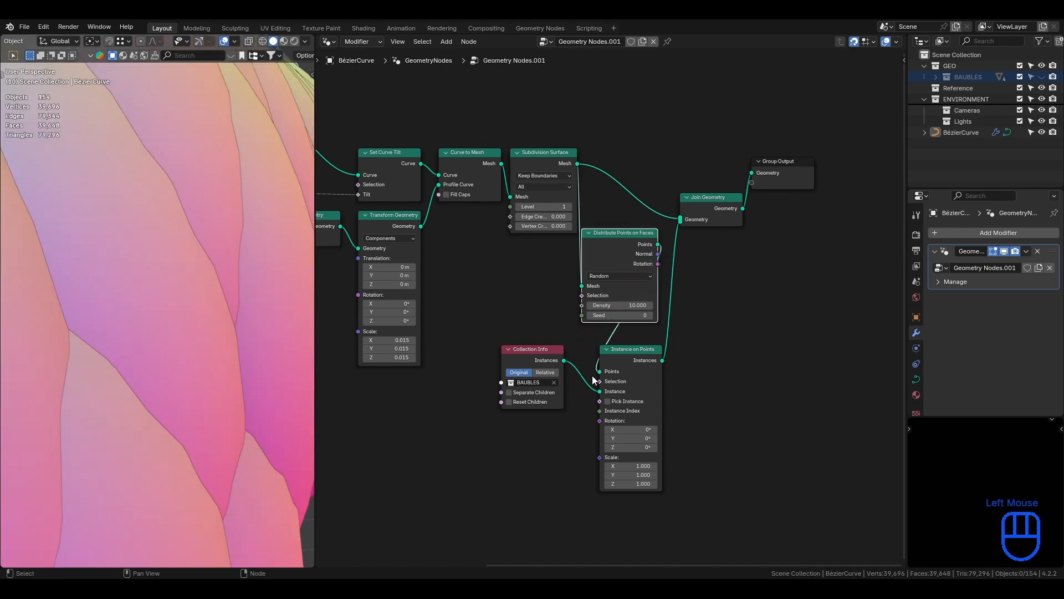
left_click(651, 277)
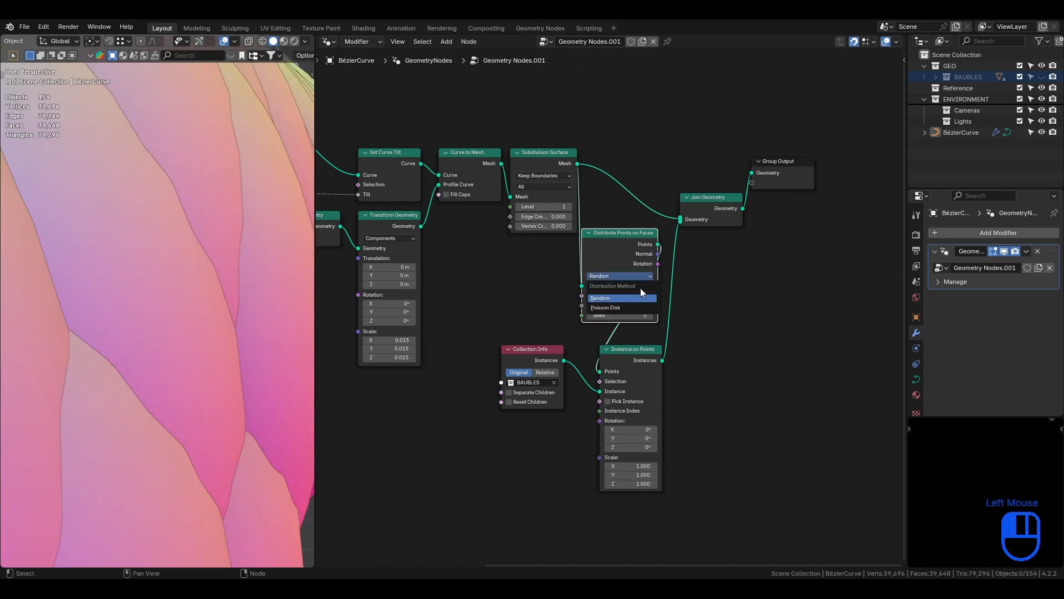
left_click(637, 308)
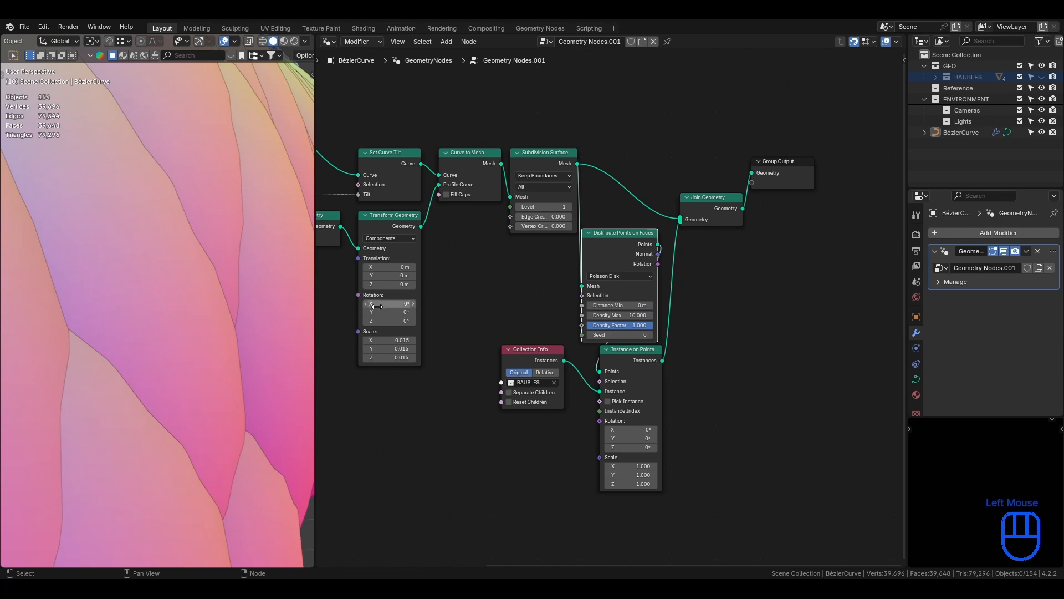
- Line up Group Output with Join Geometry and move both nodes farther along the graph to free space
left_click(778, 165)
key("g")
left_click(778, 201)
left_click_drag(790, 180, 700, 244)
key("g")
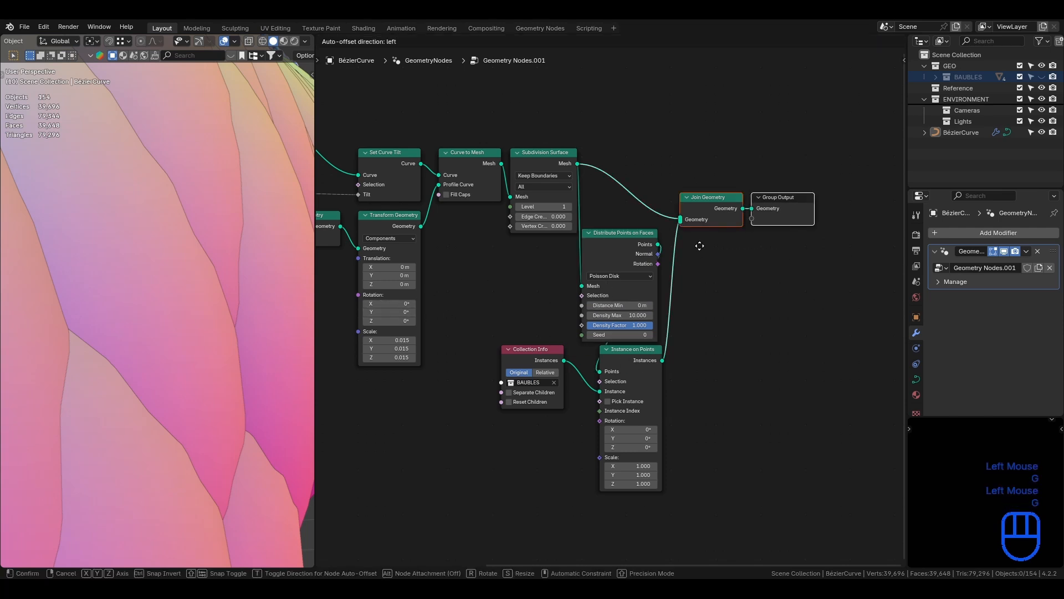
left_click(877, 245)
- Spread out Instance on Points, Collection Info and Distribute Points on Faces so the nodes no longer overlap
left_click(623, 354)
key("g")
left_click(535, 350)
key("g")
left_click(624, 359)
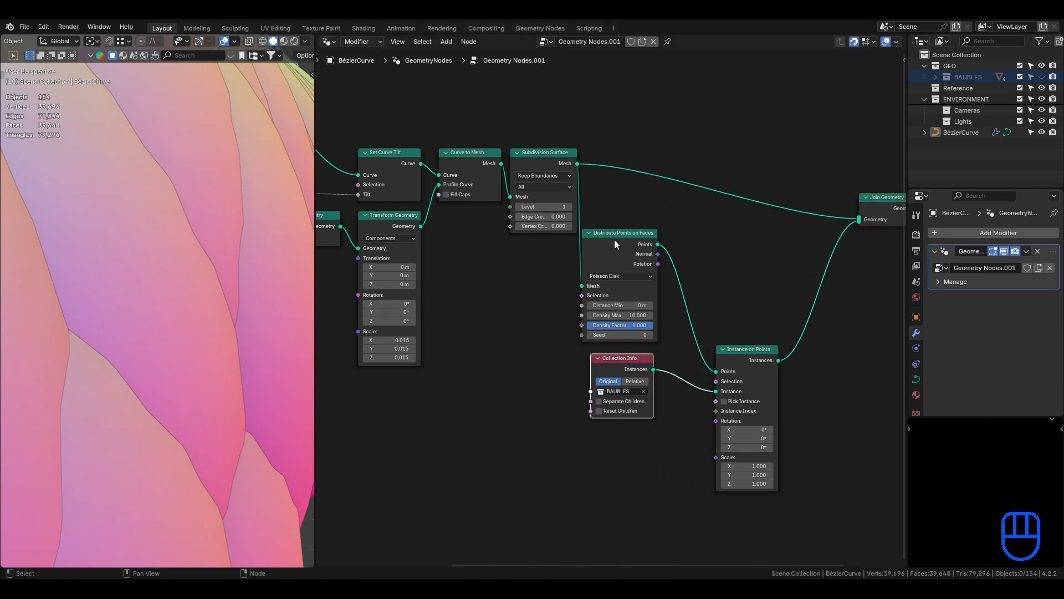
left_click(615, 239)
left_click_drag(574, 476, 680, 274)
key("g")
left_click(703, 274)
- Enable Separate Children and Reset Children on Collection Info, and Pick Instance on Instance on Points
left_click(626, 401)
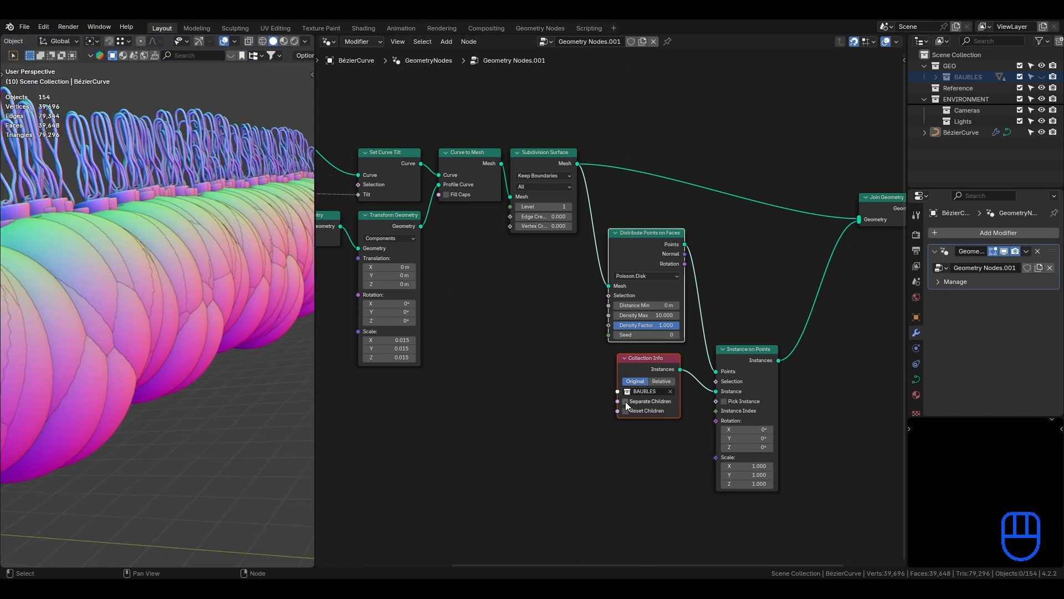
left_click(625, 411)
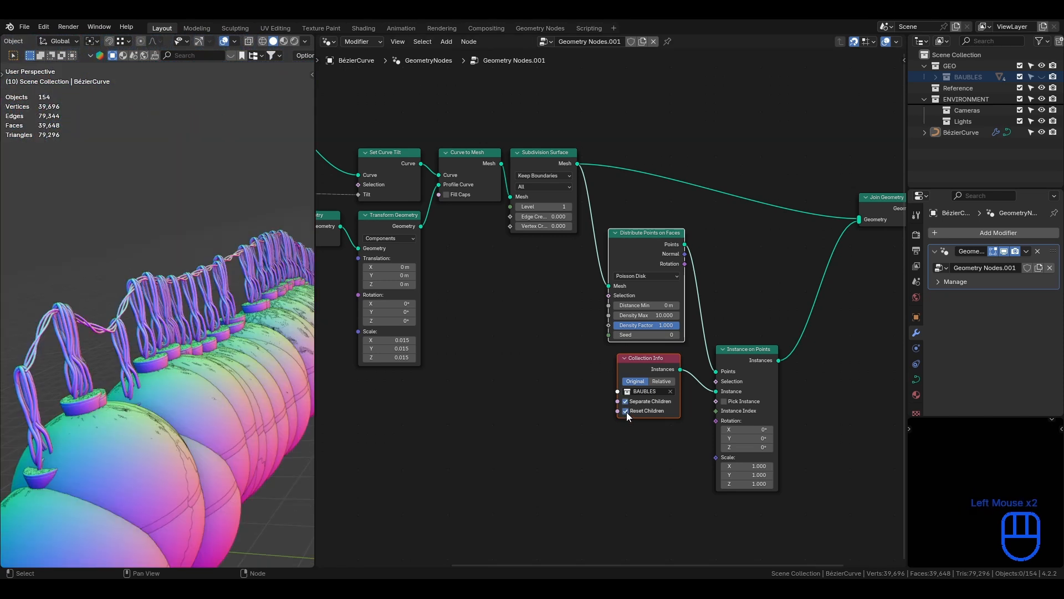
left_click(724, 401)
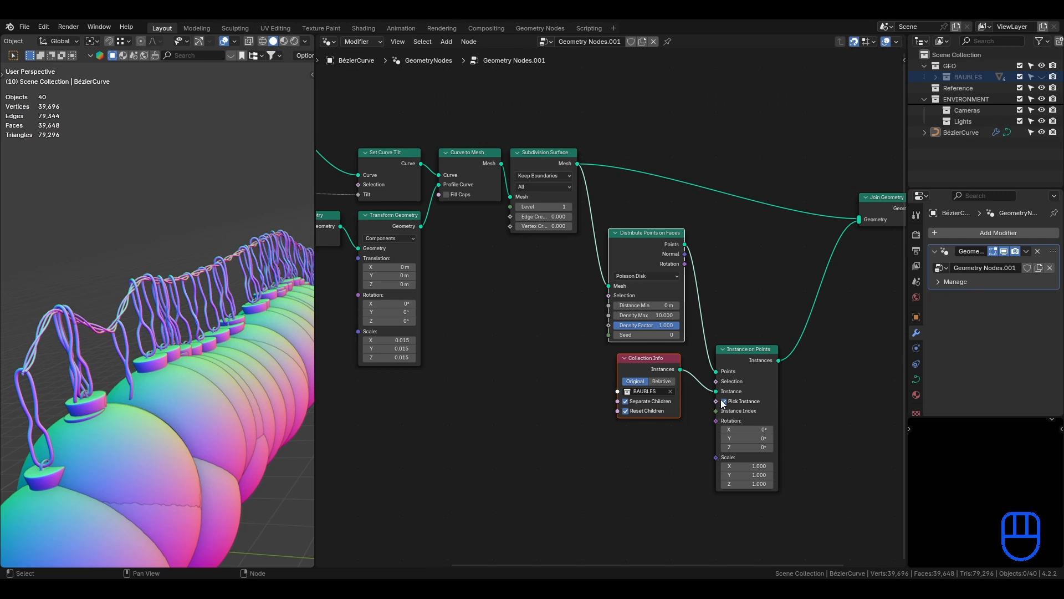
- Make room after Collection Info and insert a Transform Geometry node scaled to 0.100 on all axes before Instance on Points
left_click(651, 363)
key("g")
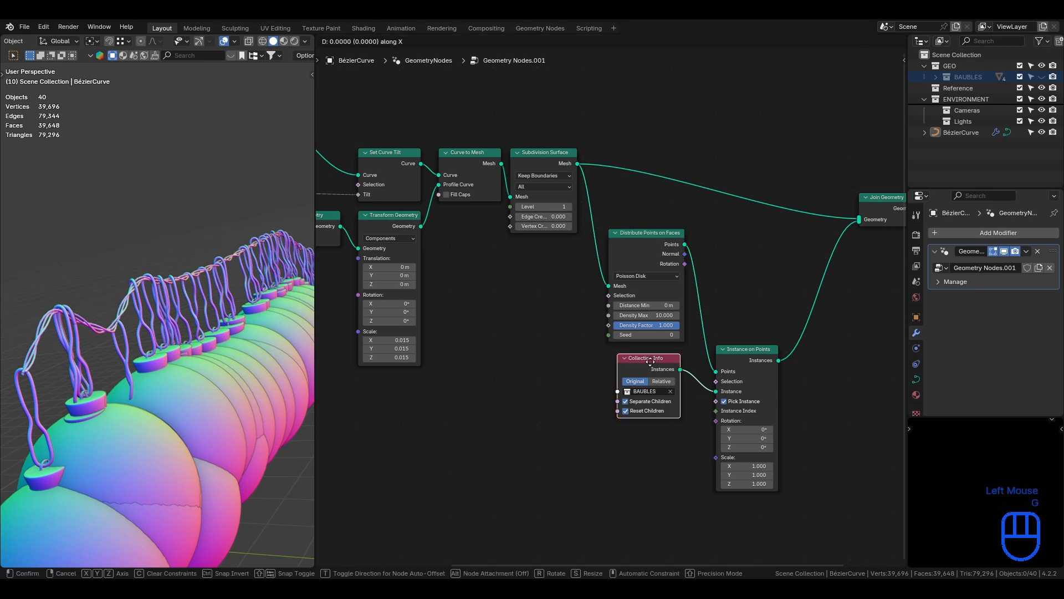
left_click(547, 364)
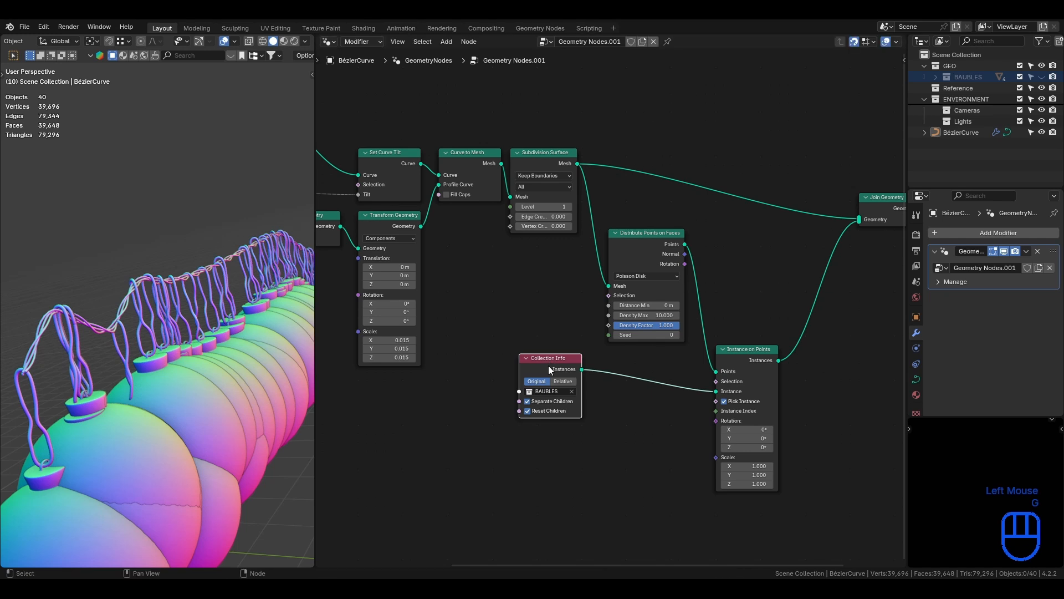
key("shift+a")
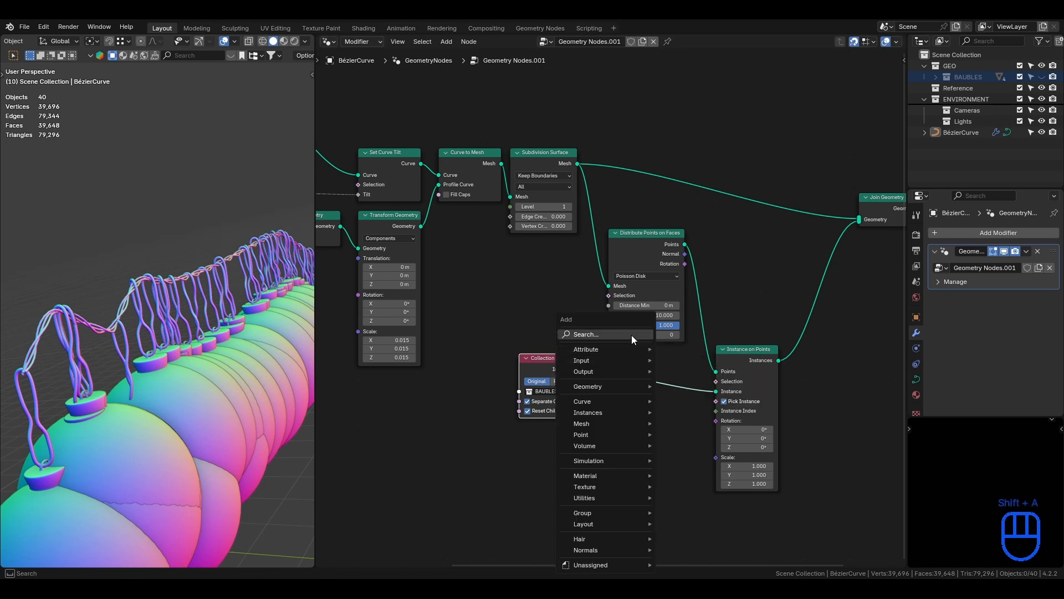
left_click(631, 335)
type("tra")
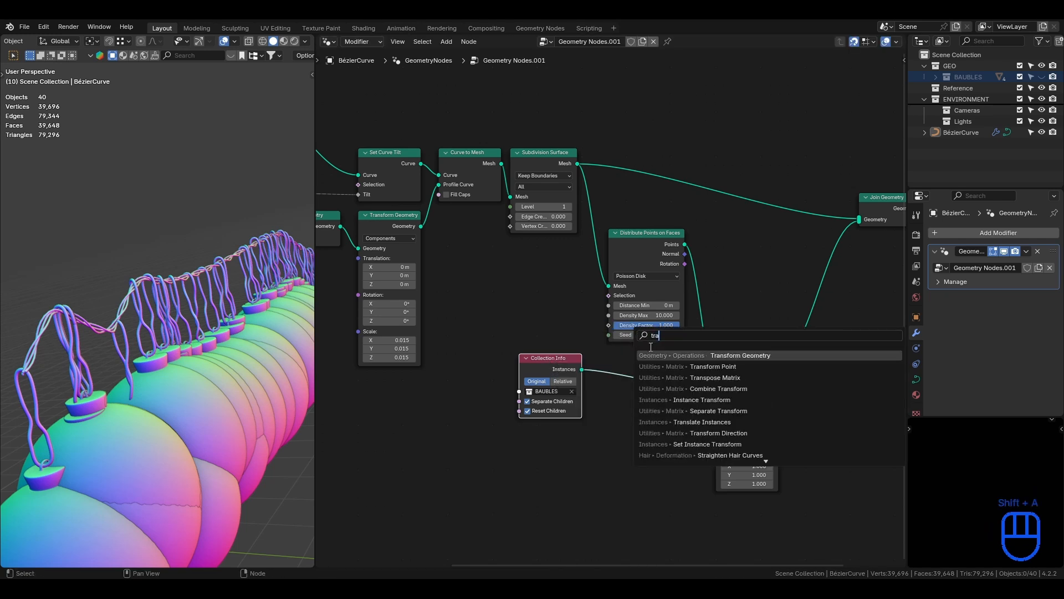
left_click(662, 353)
left_click(665, 486)
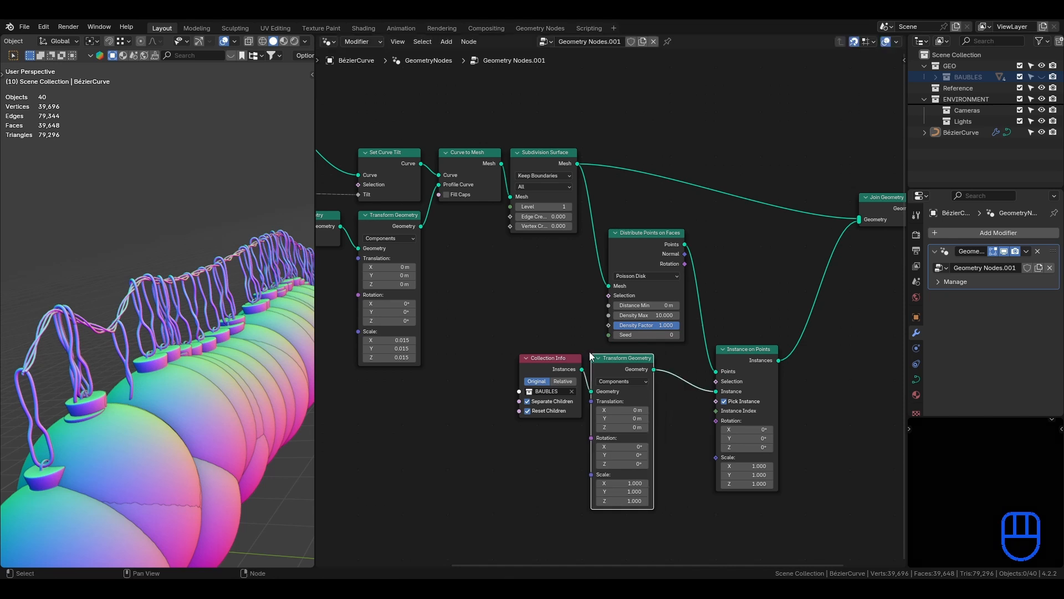
left_click_drag(638, 483, 557, 501)
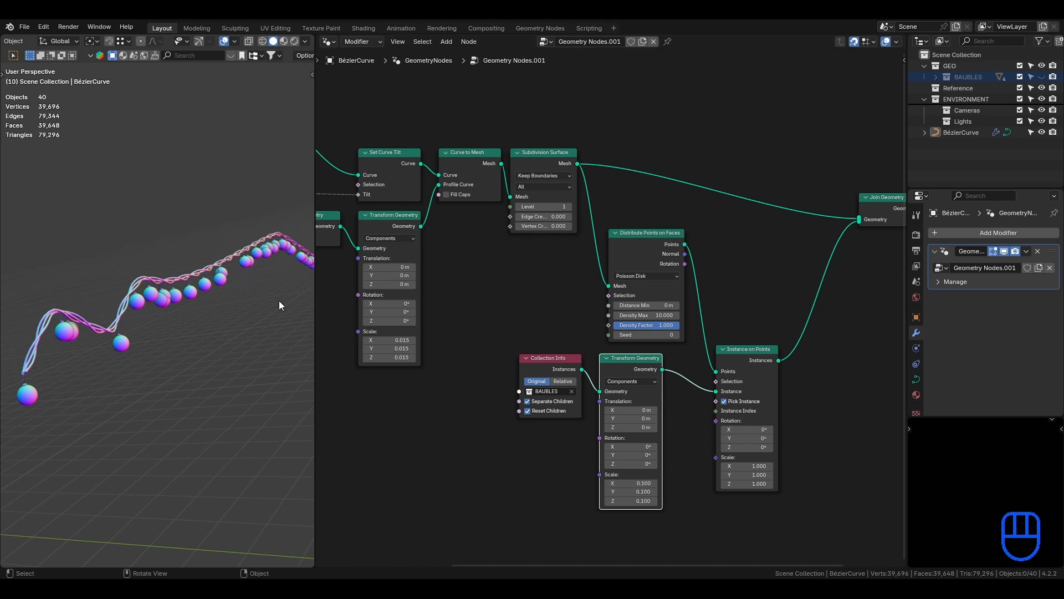
scroll(218, 307, "up", 3)
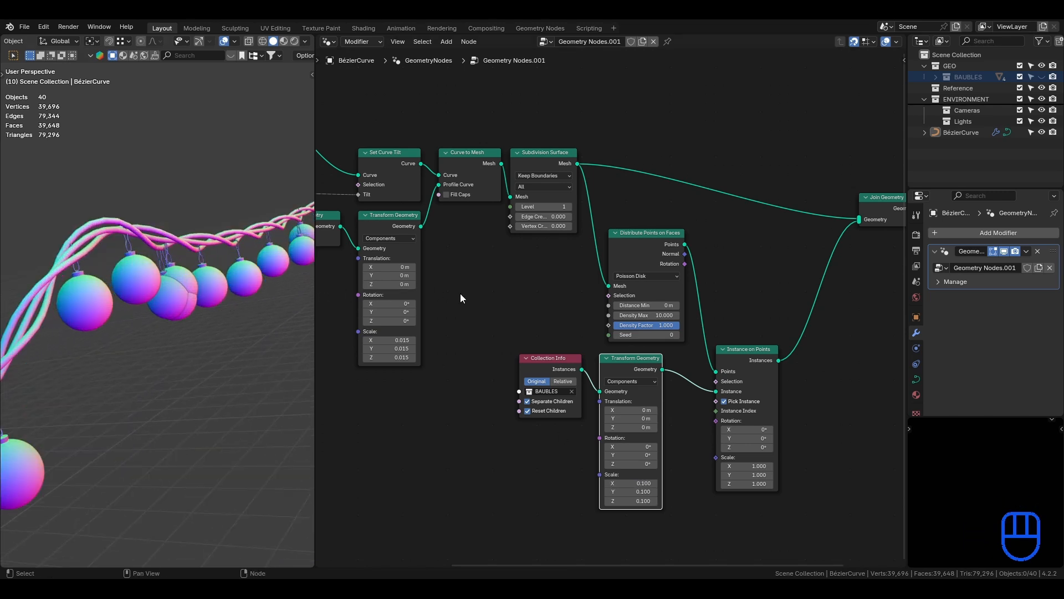
- Set Distribute Points on Faces to a Density Max of about 84.4 and a Distance Min of 0.35 m
mouse_move(655, 315)
left_mouse_down()
mouse_move(676, 315)
mouse_move(671, 305)
left_mouse_up()
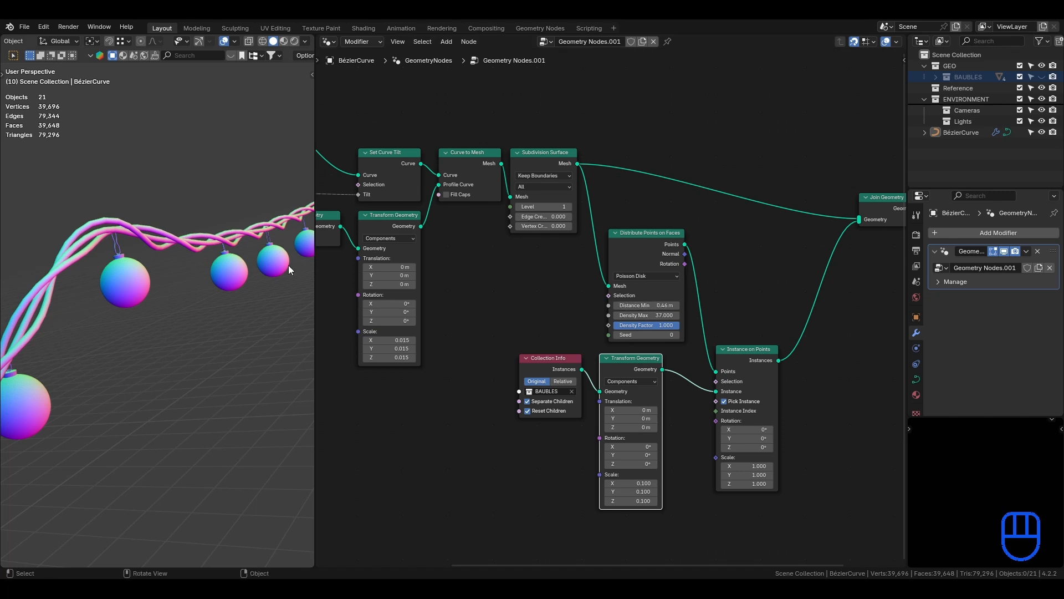
middle_click_drag(288, 265, 208, 275)
scroll(208, 275, "down", 4)
mouse_move(657, 315)
left_mouse_down()
mouse_move(683, 315)
mouse_move(643, 305)
left_mouse_up()
left_click(655, 304)
type("0.25")
key("Return")
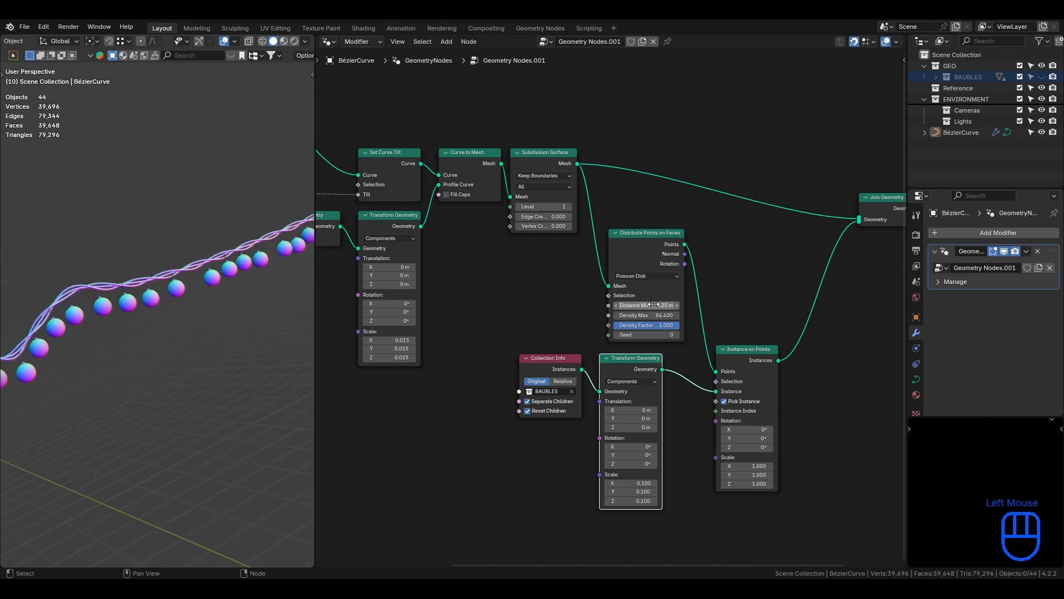
left_click(655, 304)
type("0.35")
key("Return")
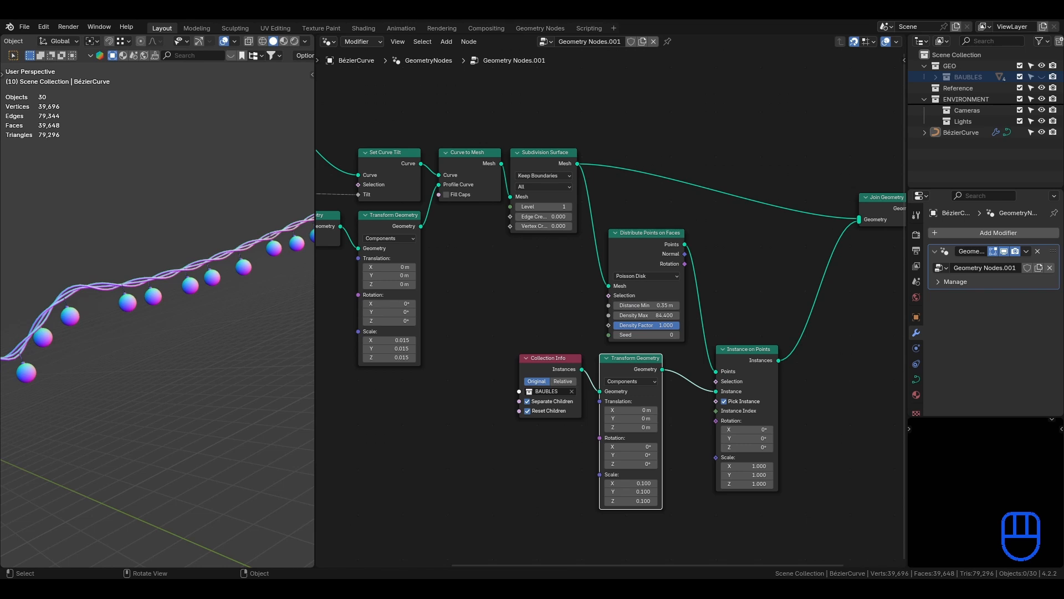
- Reposition Collection Info and its Transform Geometry node side by side beneath Distribute Points on Faces
middle_click_drag(796, 293, 657, 266, "shift")
left_click(415, 337)
key("g")
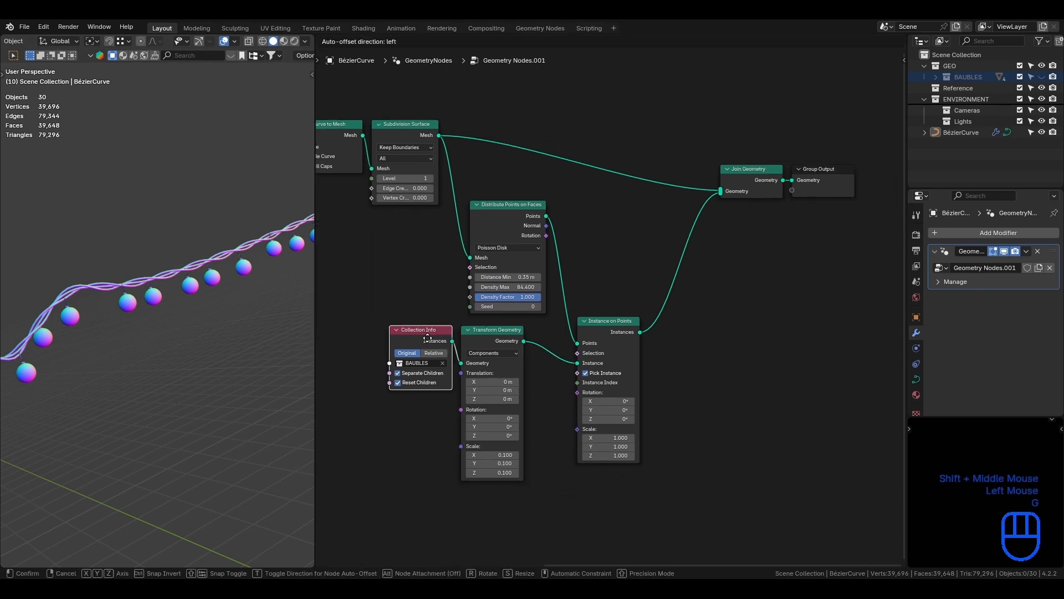
left_click(424, 334)
left_click_drag(432, 316, 507, 344)
key("g")
left_click(531, 313)
scroll(531, 314, "up", 2)
middle_click_drag(517, 313, 575, 288, "shift")
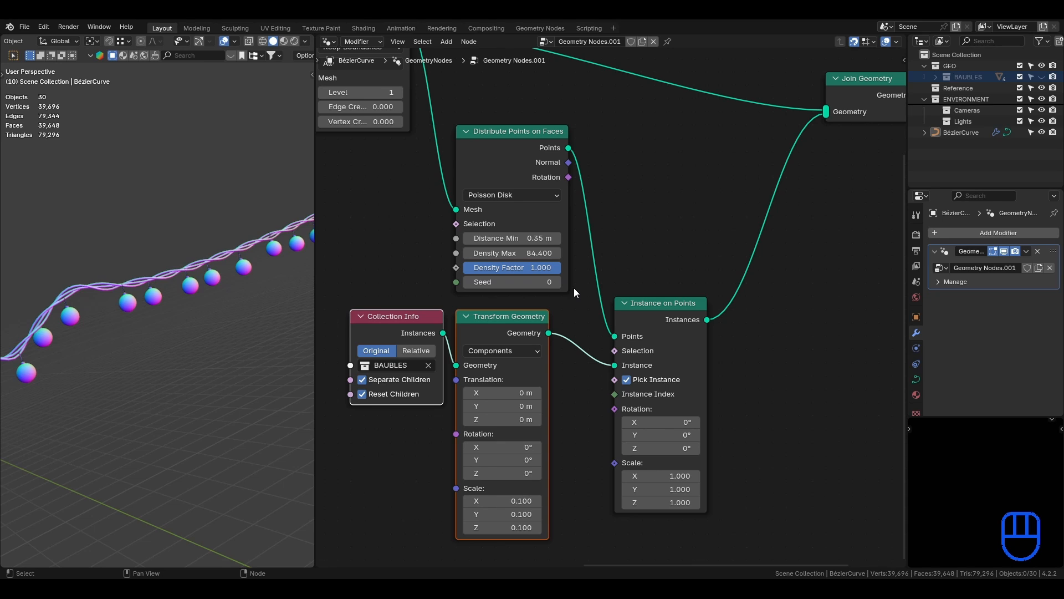
- Add an Align Rotation to Vector node driven by the distributed points' Normal and feed its result into Instance on Points' Rotation
key("shift+a")
type("al")
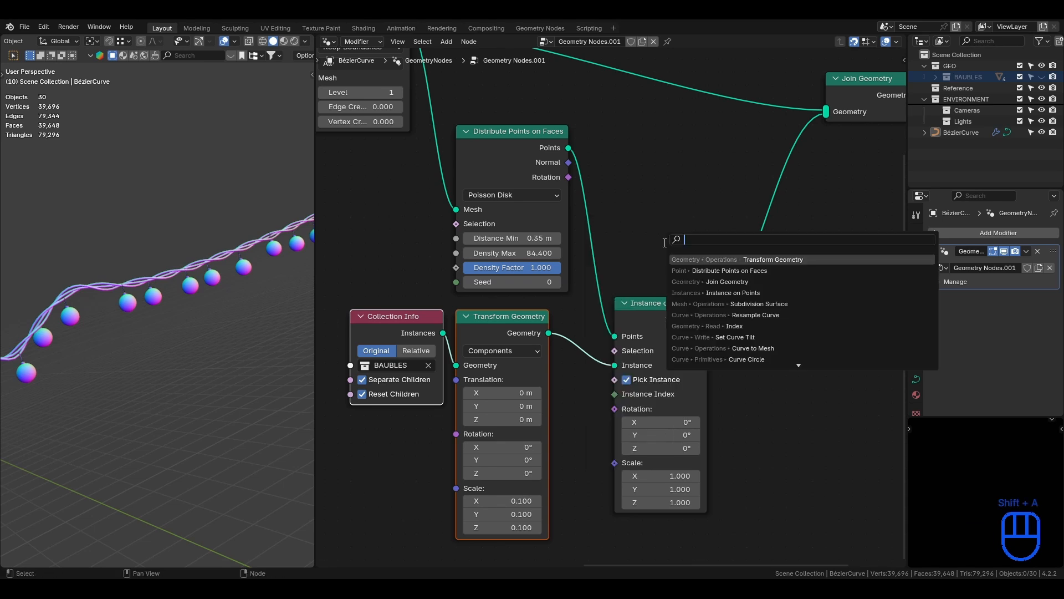
type("ign")
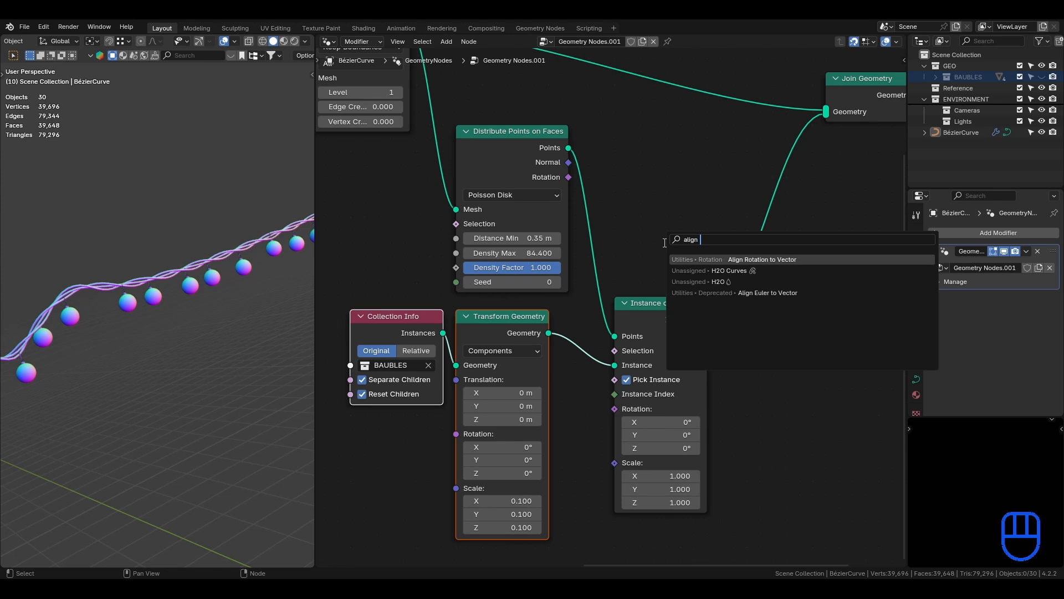
key("Return")
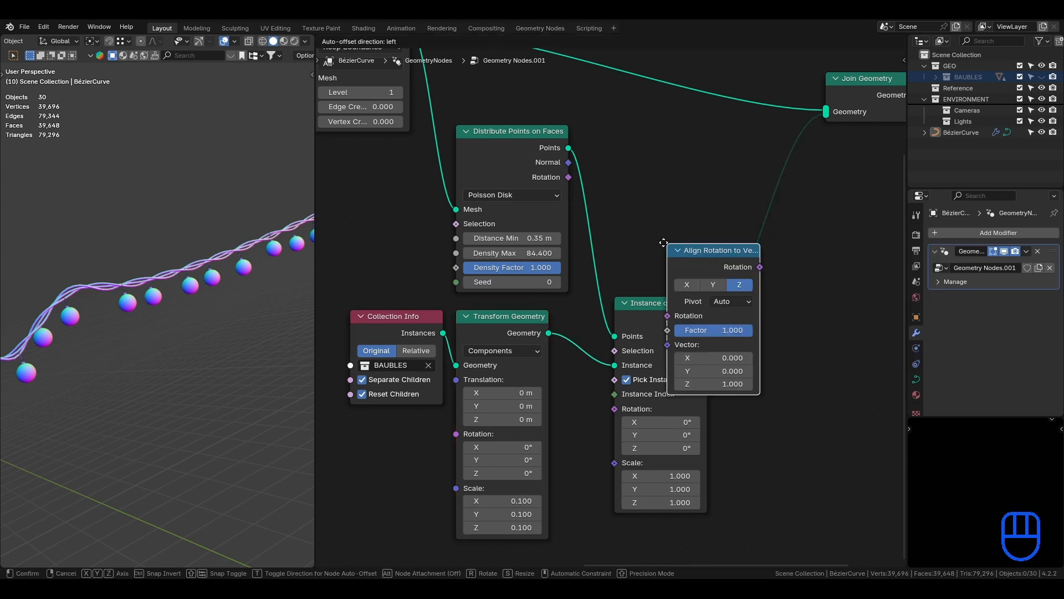
left_click(628, 140)
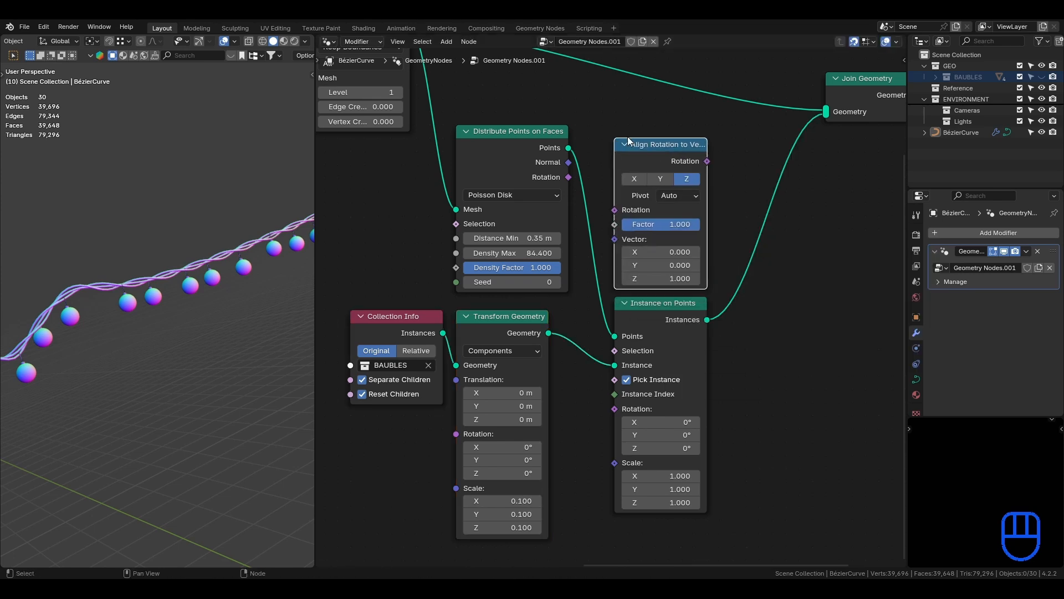
left_click_drag(568, 163, 616, 239)
left_click_drag(706, 161, 611, 410)
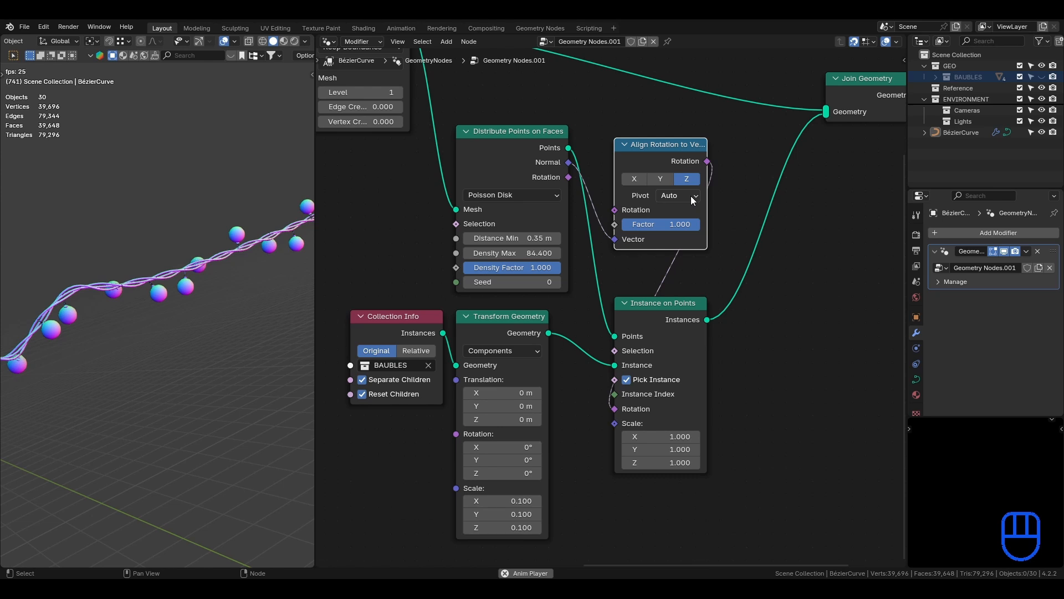
- Move Instance on Points farther along the graph and lower Collection Info with its Transform Geometry node
left_click_drag(665, 303, 798, 304)
left_click_drag(421, 302, 551, 351)
middle_click_drag(551, 351, 547, 242)
key("g")
left_click(547, 359)
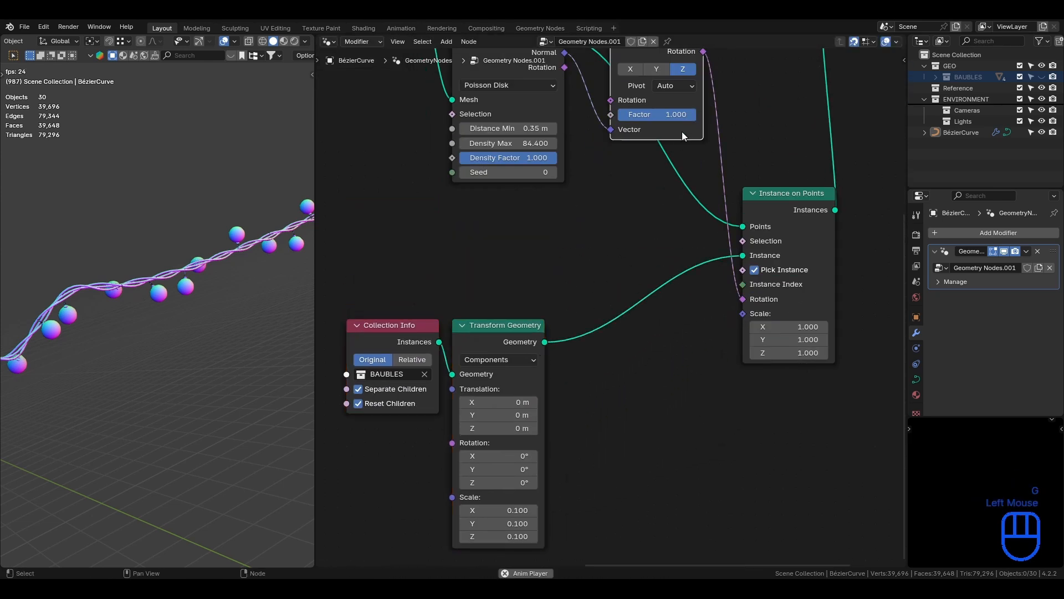
- Place Align Rotation to Vector in the gap before Instance on Points and set its Pivot to Z
left_click_drag(687, 133, 648, 278)
left_click(652, 233)
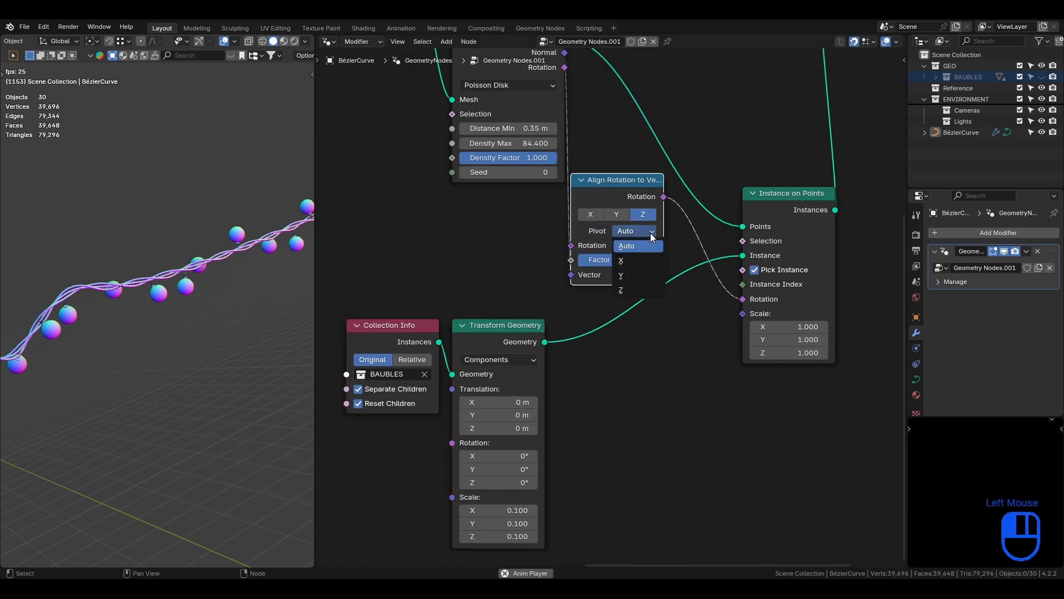
left_click(641, 291)
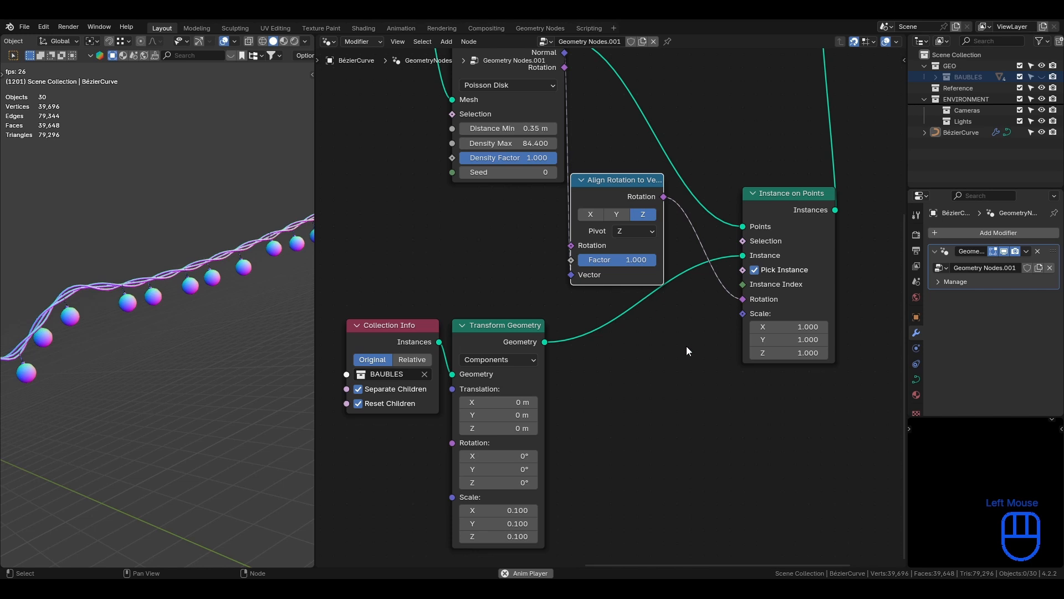
- Insert a Vector Math Add node between Align Rotation to Vector and Instance on Points' Rotation
scroll(689, 380, "down", 2)
key("shift+a")
type("add")
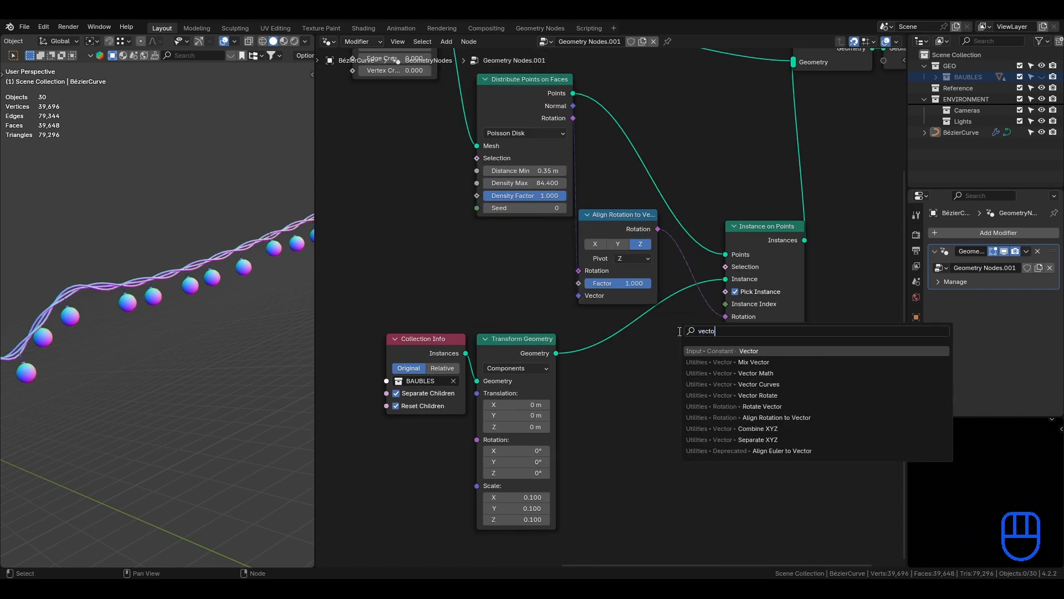
key("Return")
left_click(676, 247)
- Add a Random Value node below Align Rotation to Vector and link it to the Add node's second vector
key("shift+a")
type("rand")
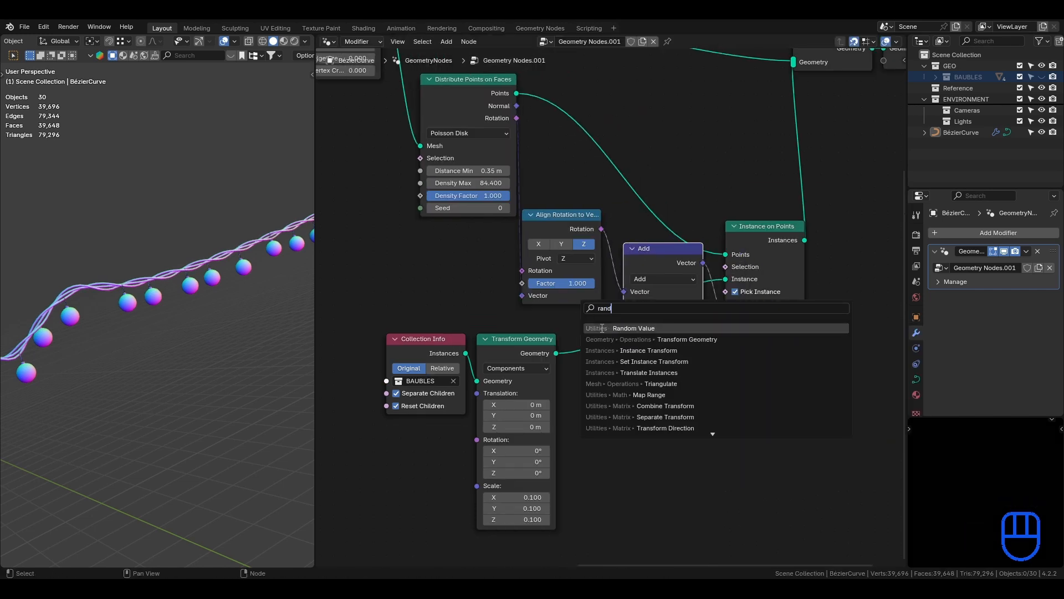
key("Return")
left_click(524, 312)
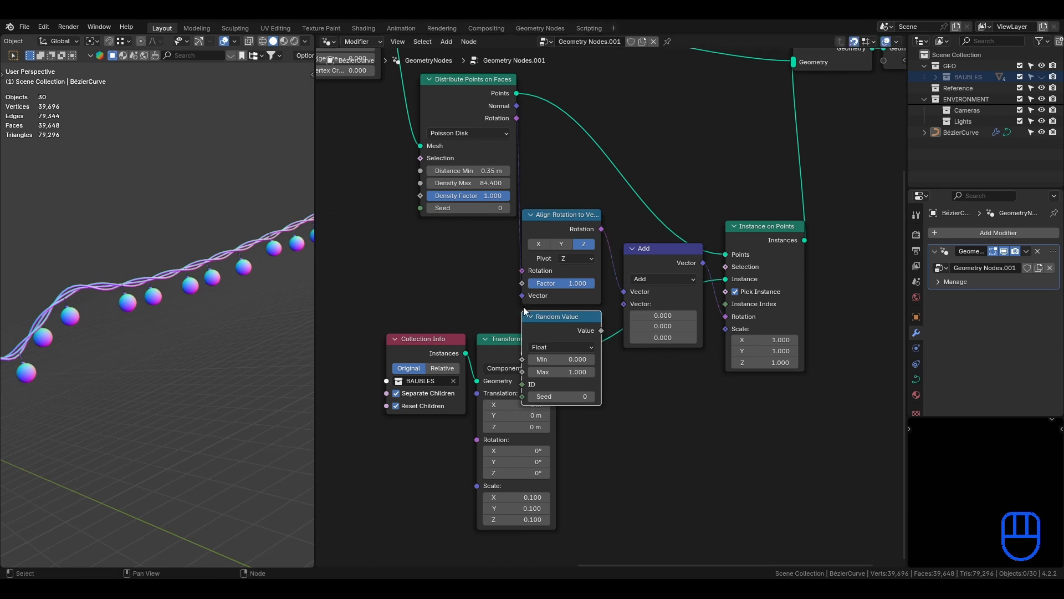
left_click_drag(601, 330, 623, 305)
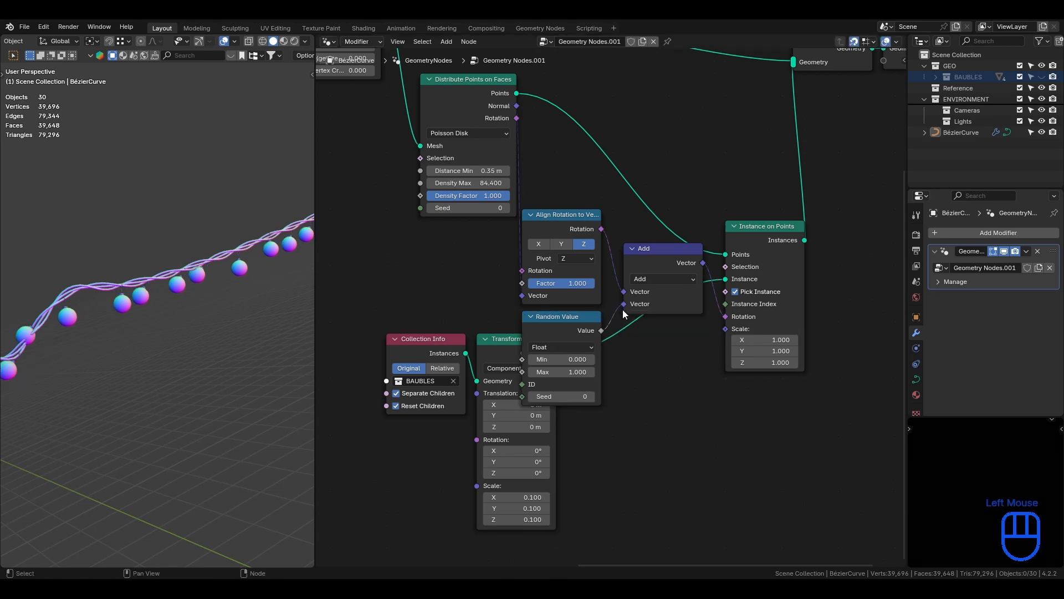
- Switch Random Value to Vector with a Min of -0.250 and a Max of 0.250 on all axes
left_click(572, 353)
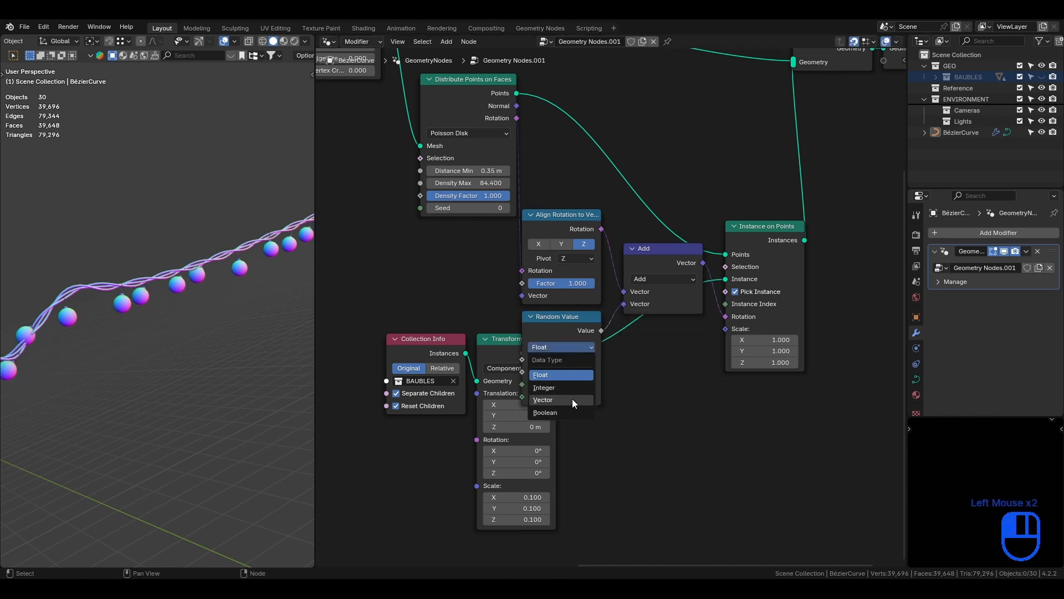
left_click(572, 398)
left_click_drag(408, 316, 498, 433)
double_click(585, 370)
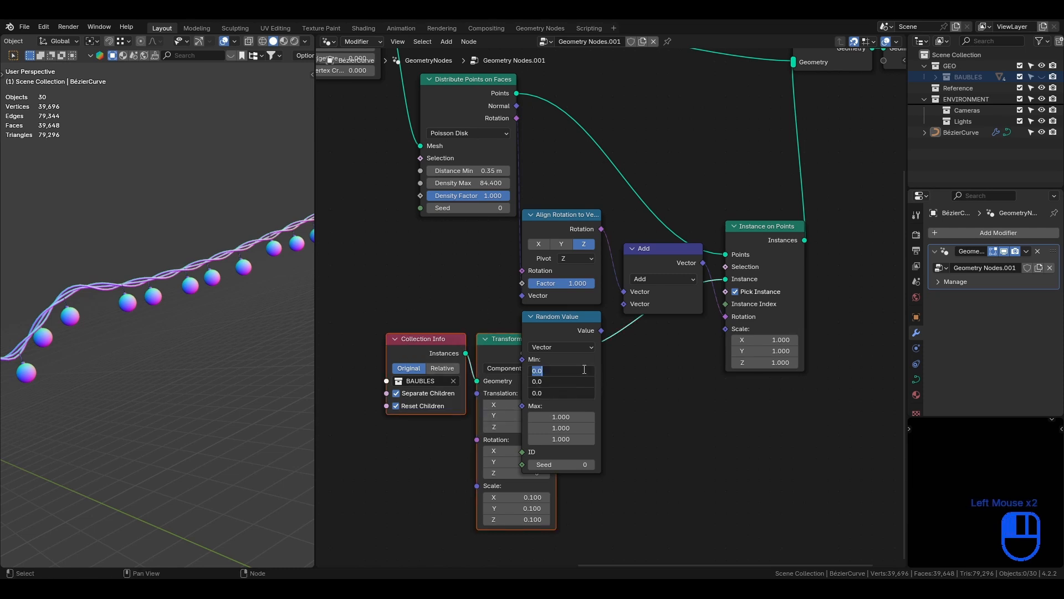
type("-0.")
type("25")
key("Tab")
mouse_move(574, 416)
left_mouse_down()
mouse_move(574, 439)
mouse_move(574, 414)
left_mouse_up()
key("Return")
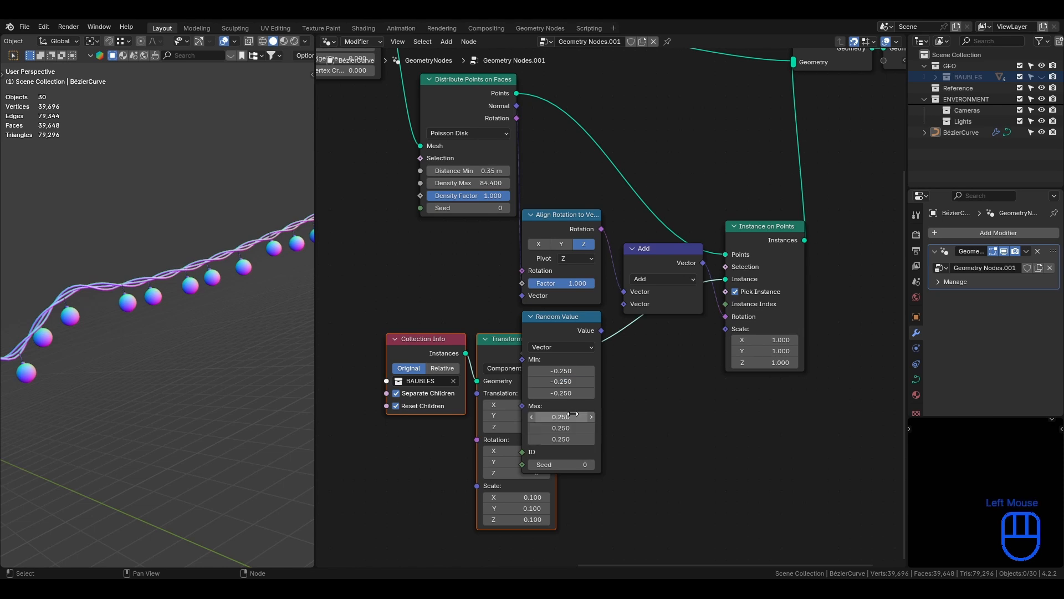
- Link Random Value to Add and spread out the instancing nodes, Join Geometry and Group Output so nothing overlaps
left_click_drag(602, 331, 620, 308)
left_click_drag(438, 313, 536, 541)
left_click_drag(654, 249, 643, 217)
left_click_drag(765, 233, 765, 173)
scroll(765, 173, "down", 3)
middle_click_drag(765, 173, 730, 184)
left_click_drag(687, 119, 799, 171)
left_click_drag(790, 138, 874, 138)
- Show the garland close up in Rendered viewport shading
middle_click_drag(671, 380, 776, 410)
scroll(235, 291, "up", 4)
key("z")
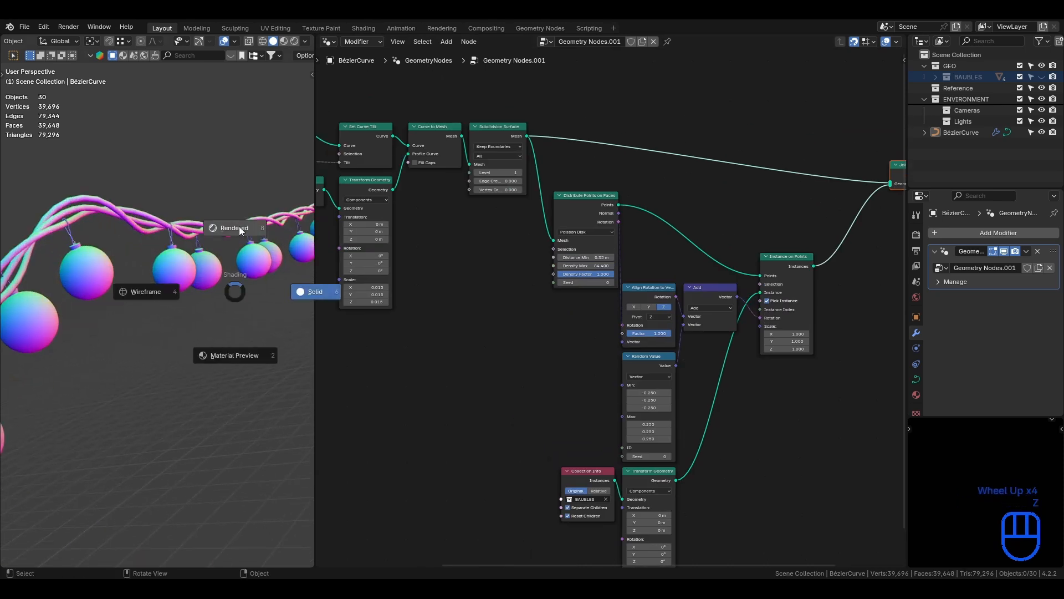
left_click(238, 226)
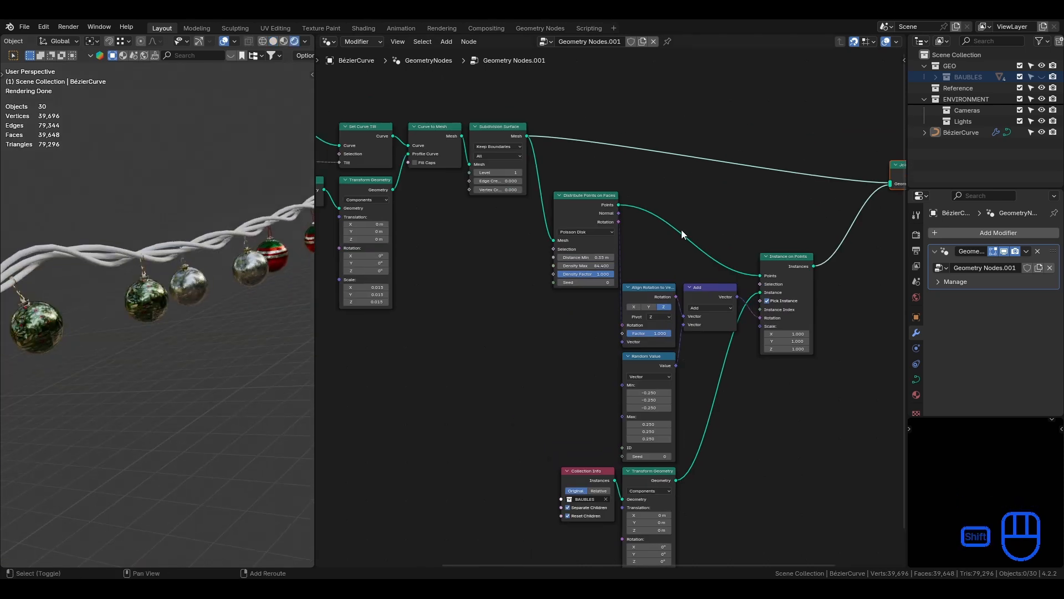
- Insert a Set Material node between Subdivision Surface and Join Geometry
key("shift+a")
type("set")
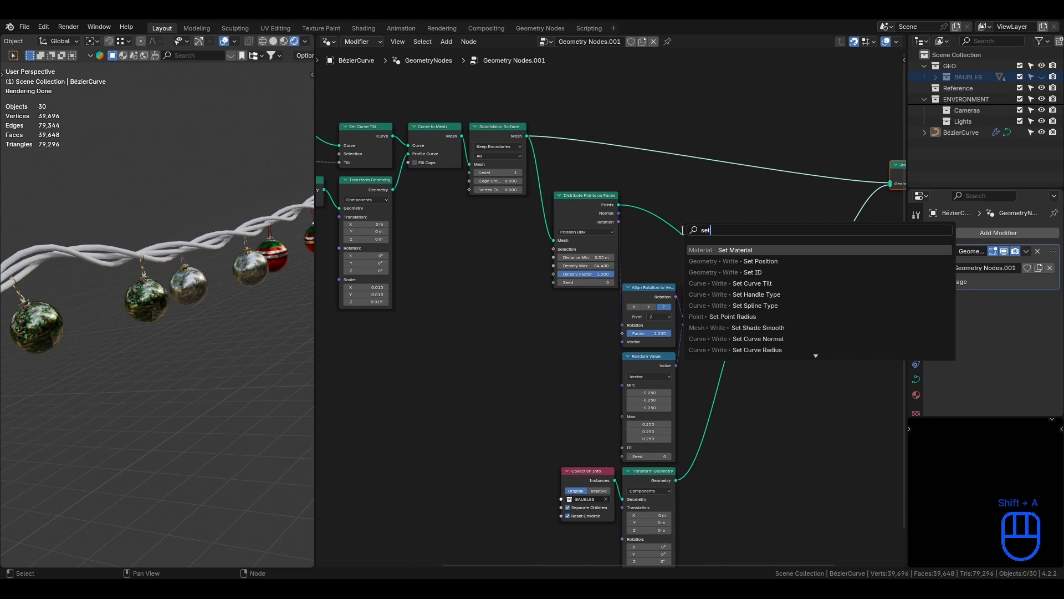
key("Return")
left_click(571, 122)
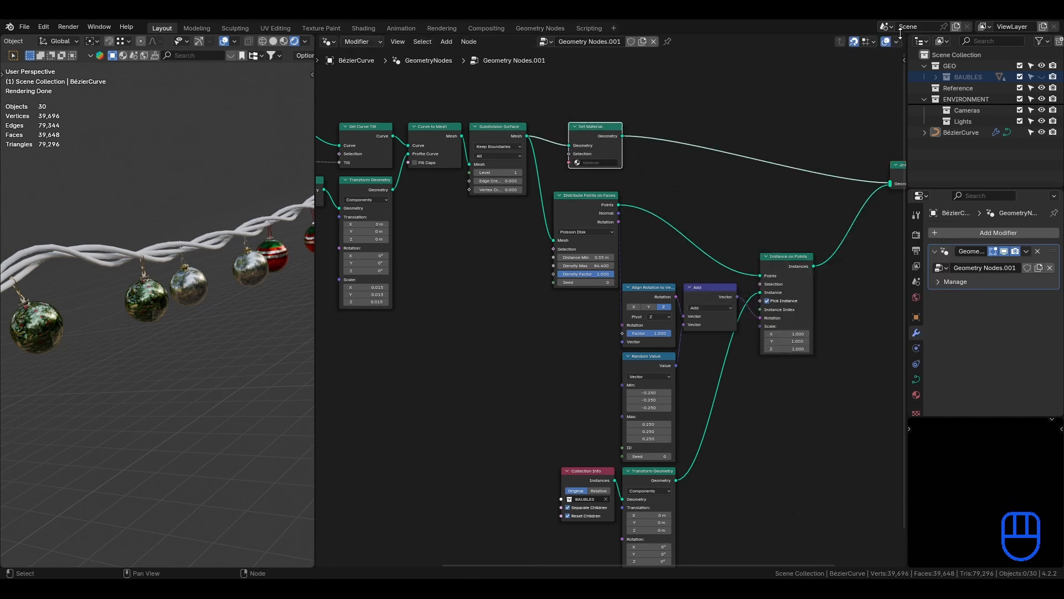
- Split the node editor into two stacked areas and turn the upper one into a Shader Editor
left_click_drag(901, 37, 901, 212)
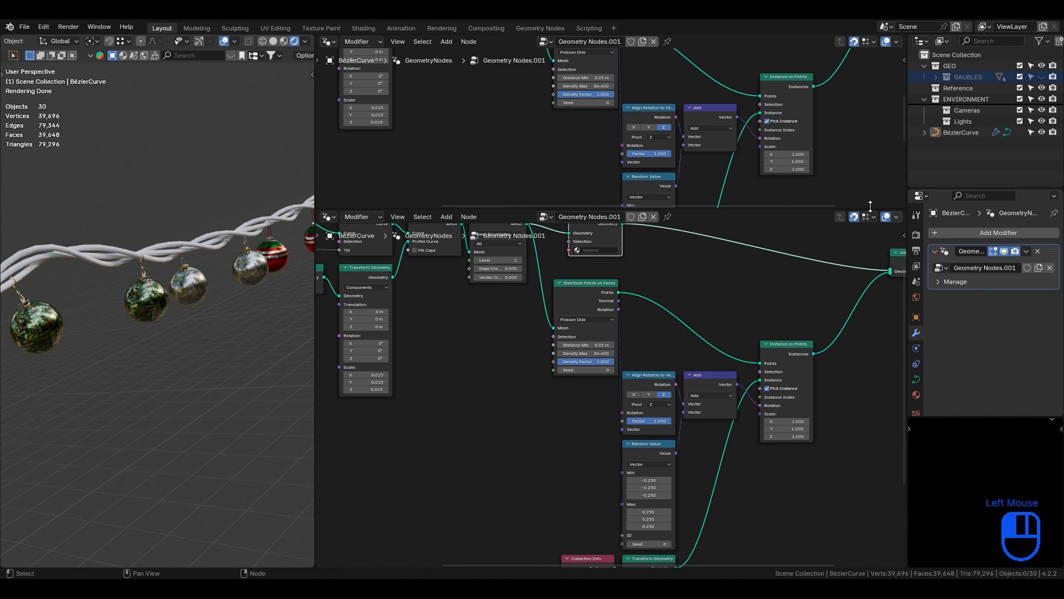
left_click(328, 42)
left_click(379, 159)
- Create a new material for the garland curve and name it cable
left_click(614, 42)
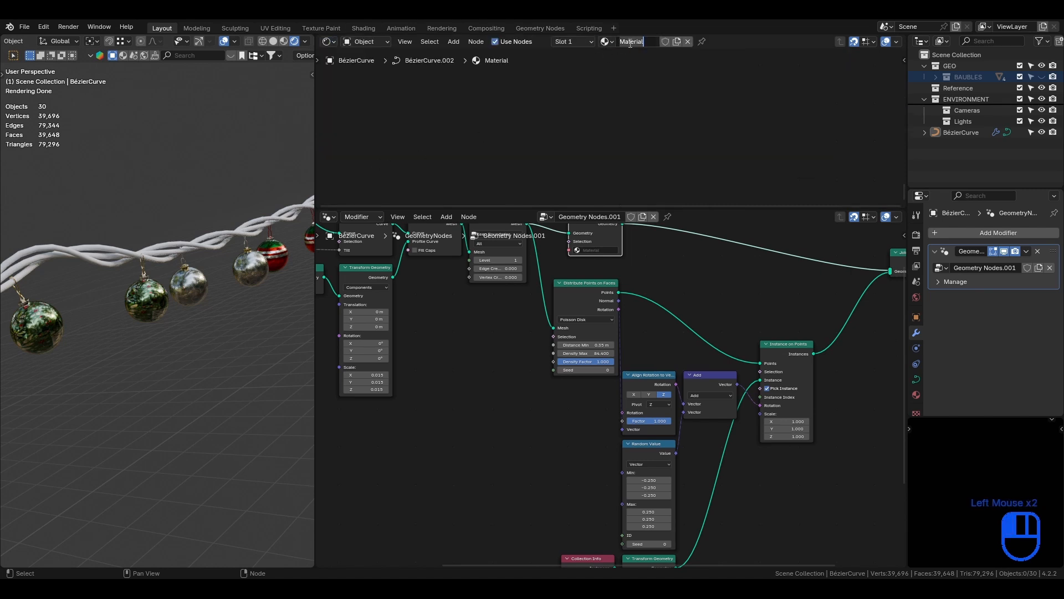
double_click(627, 47)
key("BackSpace")
type("cable")
left_click(644, 39)
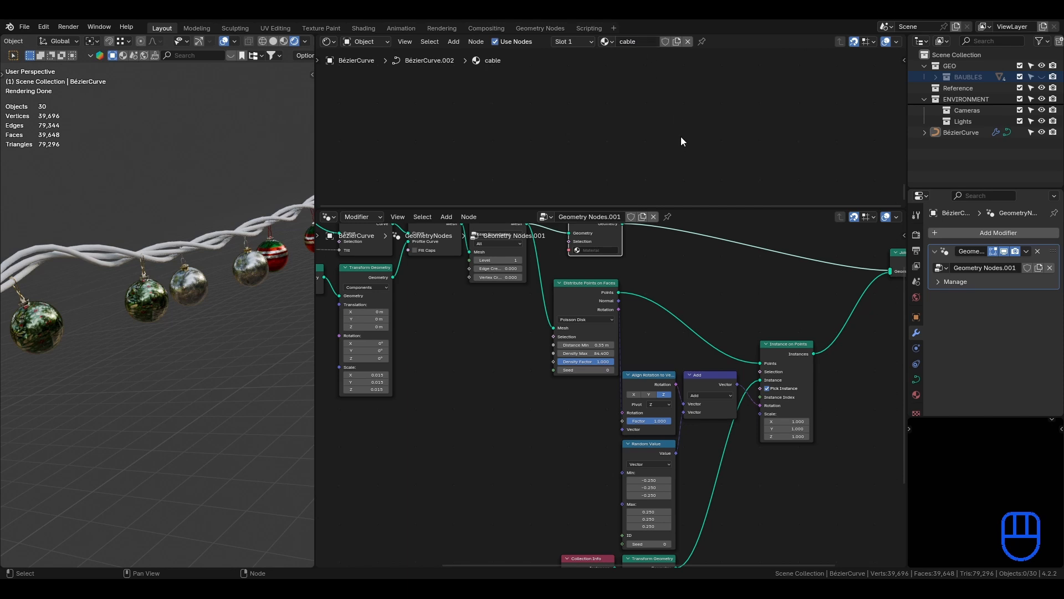
scroll(700, 260, "up", 5)
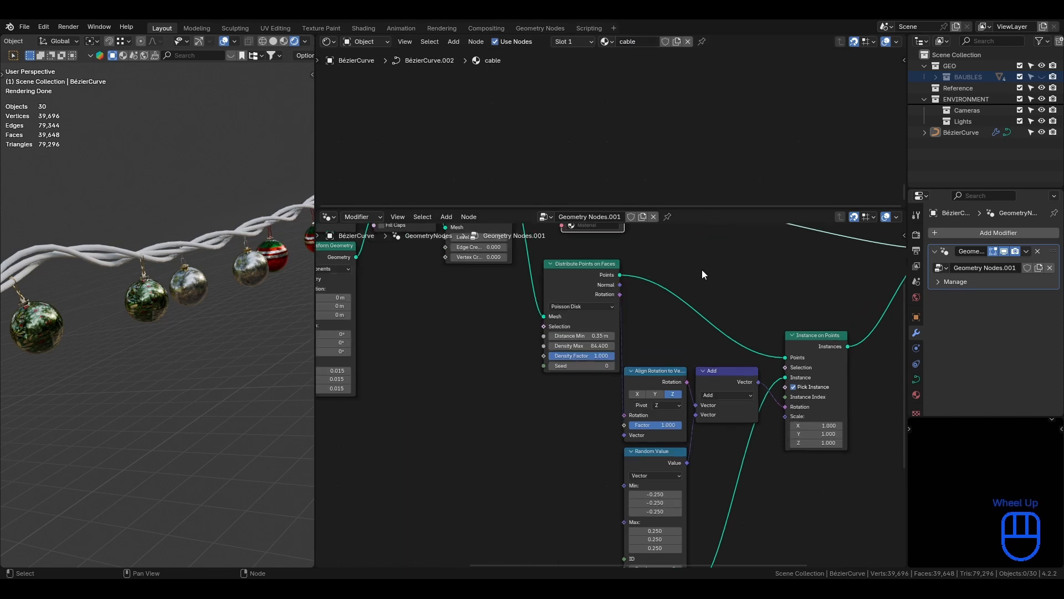
- Assign the cable material to the garland's Set Material node
middle_click_drag(677, 241, 678, 435)
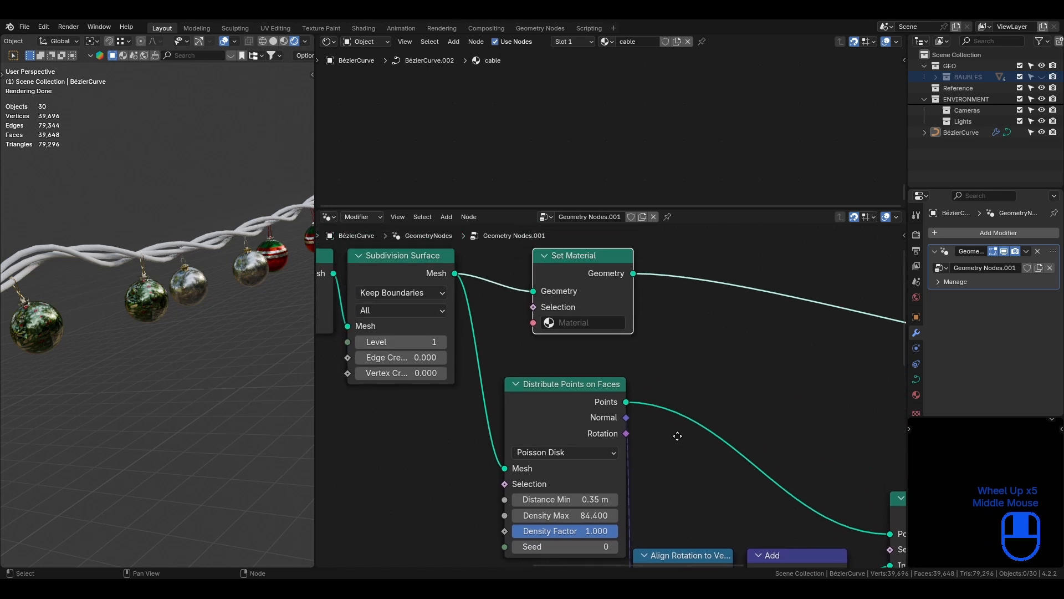
left_click(601, 323)
type("ca")
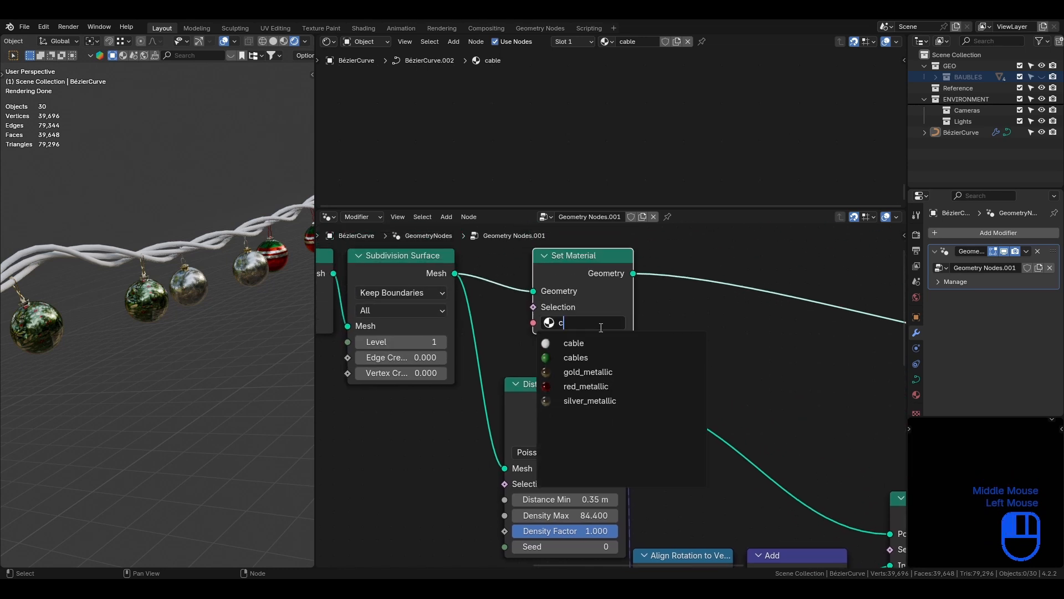
left_click(602, 341)
- Enlarge the Shader Editor and set the cable material's Base Color to dark green, hue 0.339, saturation 0.955, value 0.097
left_click_drag(881, 208, 834, 503)
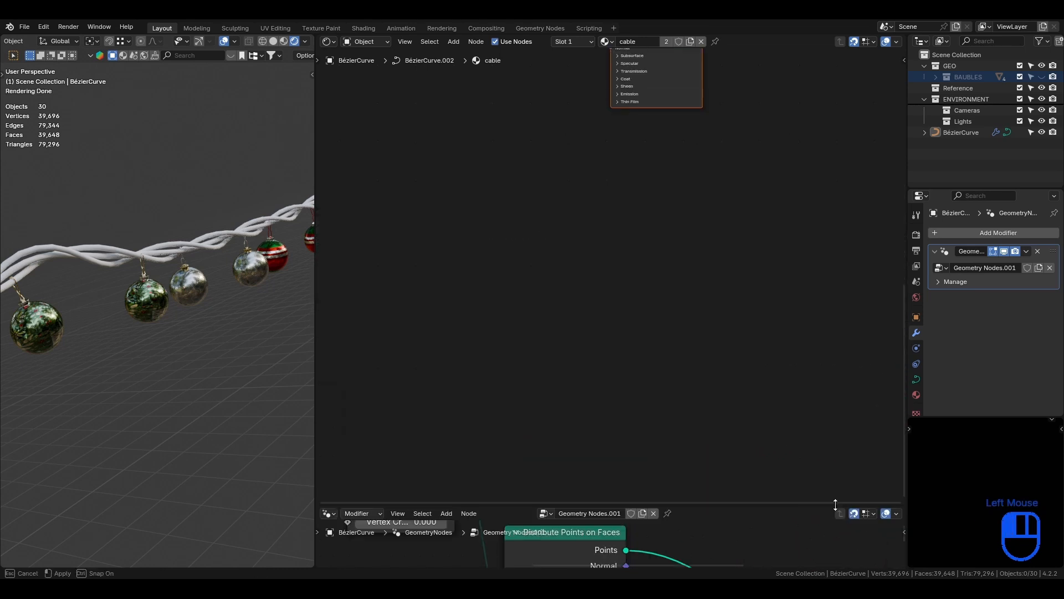
middle_click_drag(548, 83, 501, 302, "shift")
scroll(615, 266, "up", 8)
left_click(644, 182)
left_click(625, 231)
left_click_drag(750, 207, 750, 285)
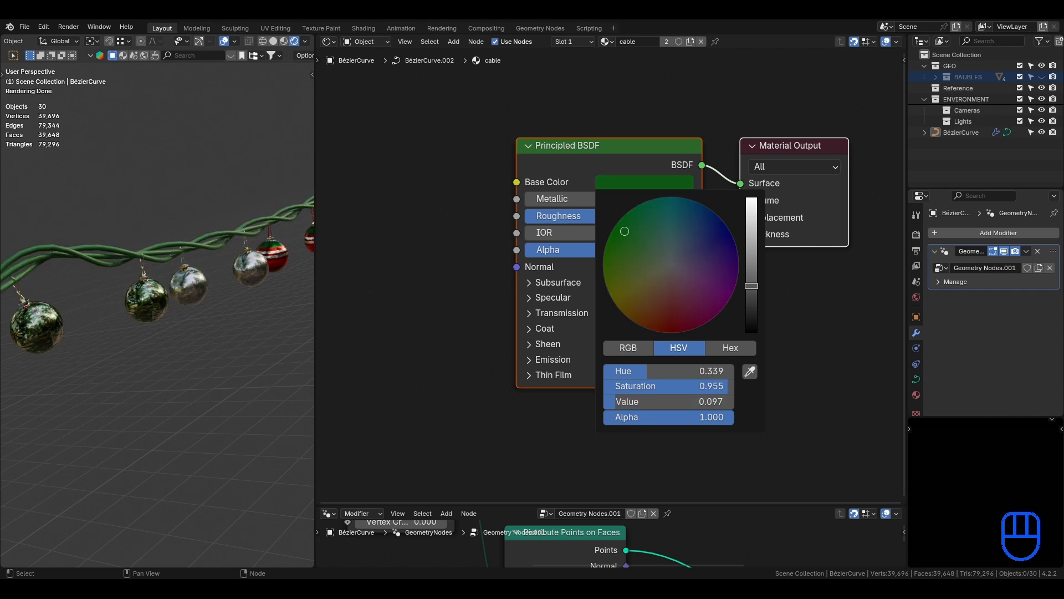
left_click(323, 243)
- Lower the cable material's Roughness to 0.164, save the file, and darken the green Base Color further
left_click_drag(608, 216, 549, 215)
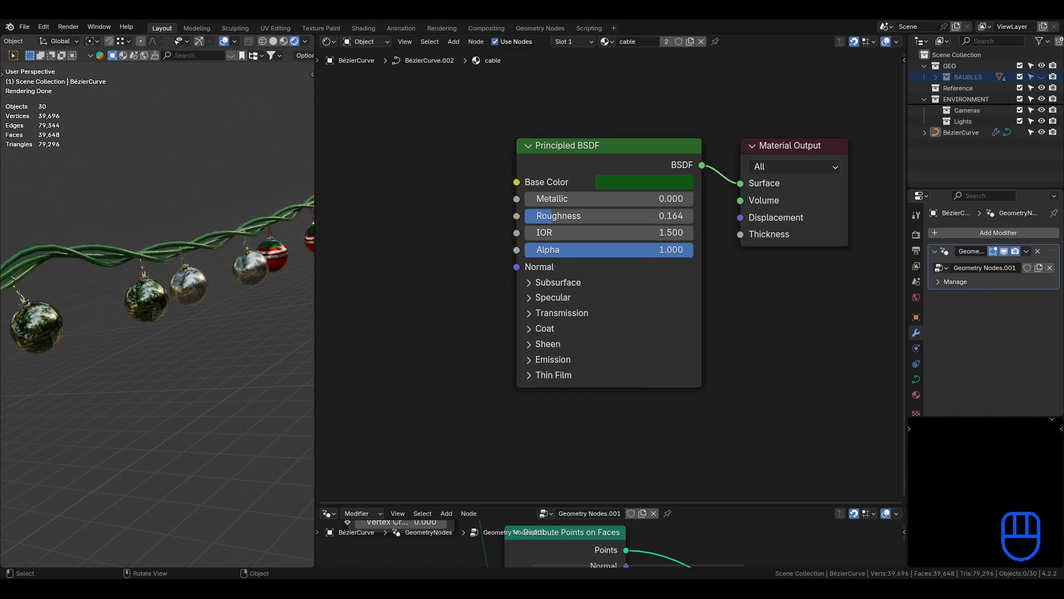
key("ctrl+s")
left_click(650, 183)
left_click_drag(750, 285, 750, 301)
- Merge the Shader Editor area into the Geometry Nodes editor, save the file, and raise the Subdivision Surface level to 2
left_click_drag(834, 503, 834, 314)
left_click_drag(902, 318, 865, 255)
key("ctrl+s")
left_click(442, 255)
- Show the whole garland in front orthographic view with Rendered shading and save the file
middle_click_drag(260, 258, 215, 260)
key("KP_1")
scroll(214, 261, "down", 7)
key("z")
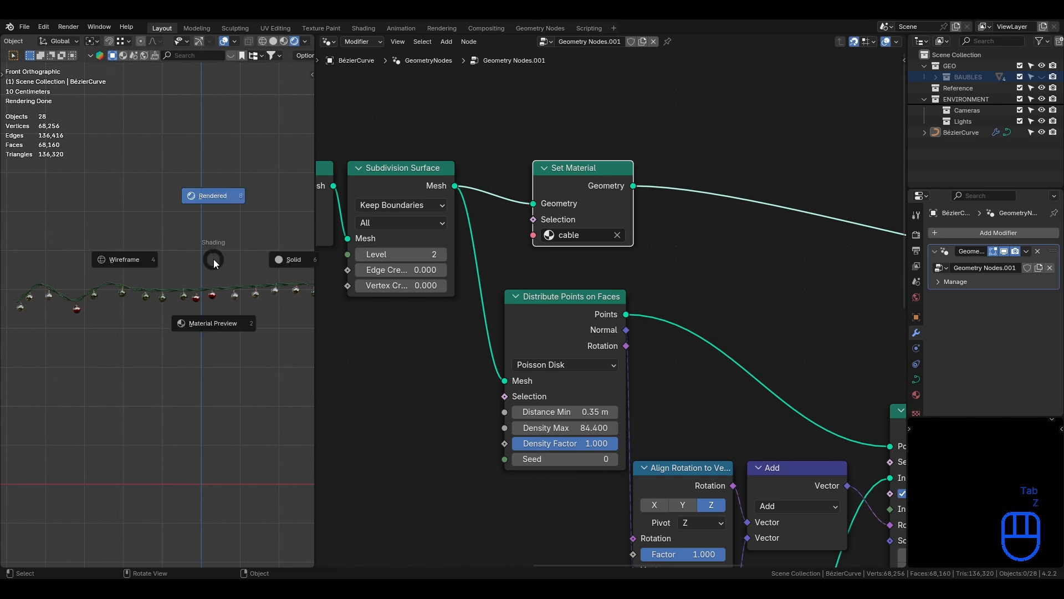
key("ctrl+s")
- Enter Edit Mode on the garland curve and draw two freehand strands in front view, one above and one below the original
left_click(227, 286)
left_click(227, 286)
key("Tab")
key("shift+a")
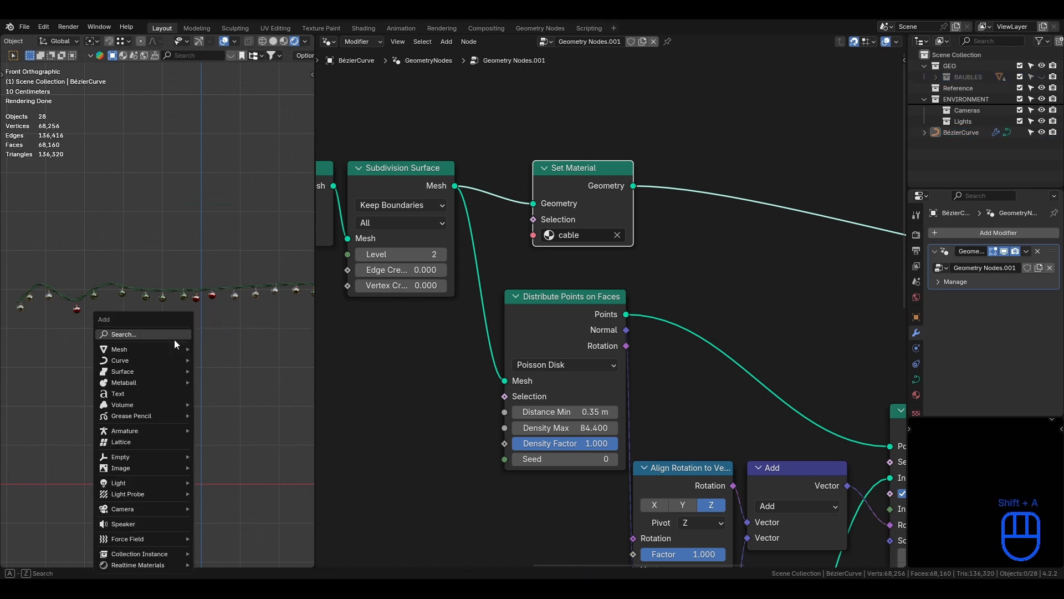
key("Tab")
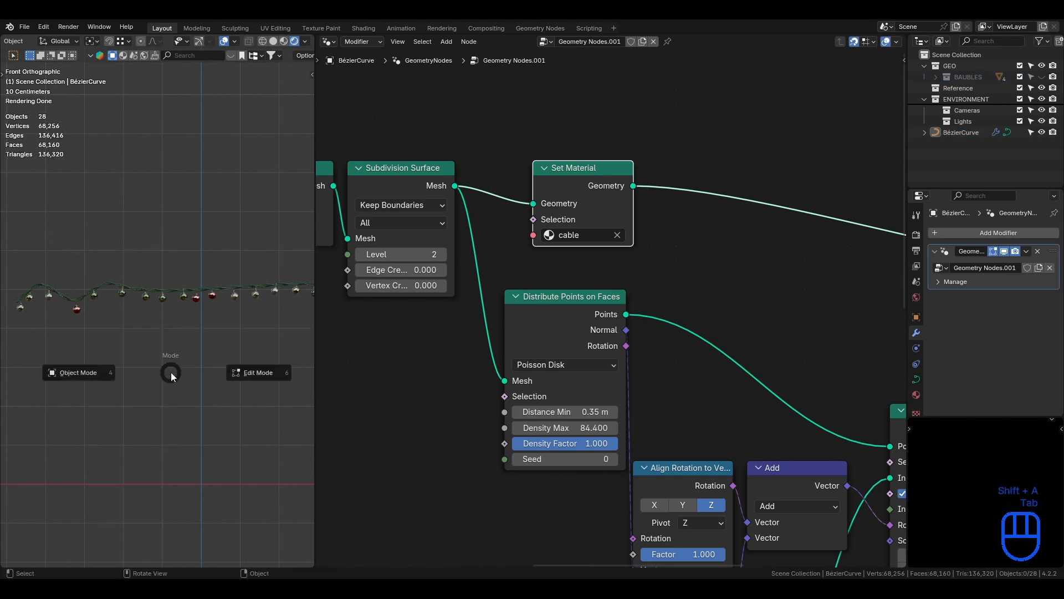
left_click(249, 382)
key("t")
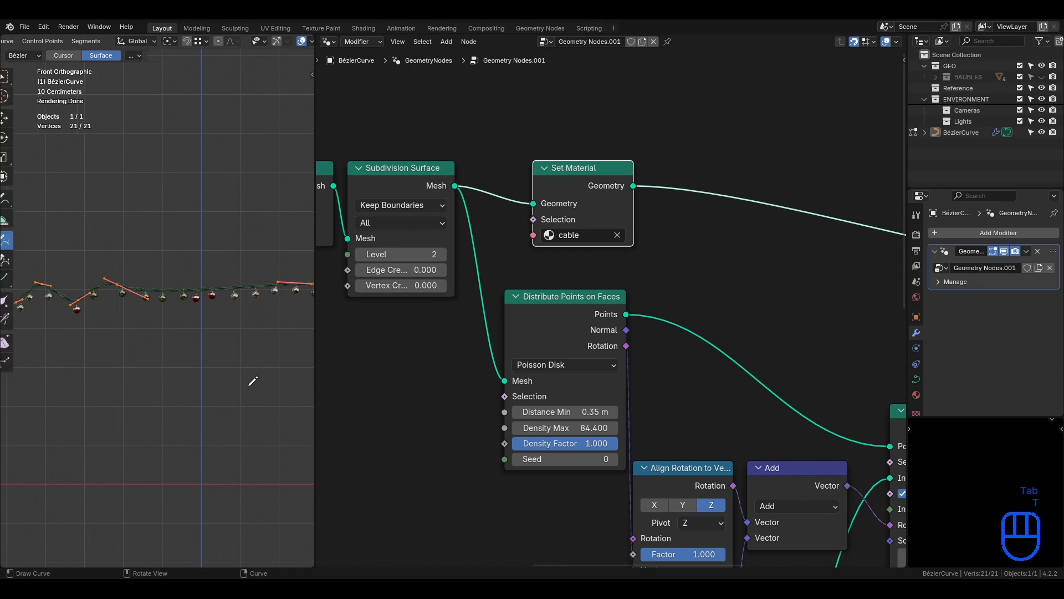
key("t")
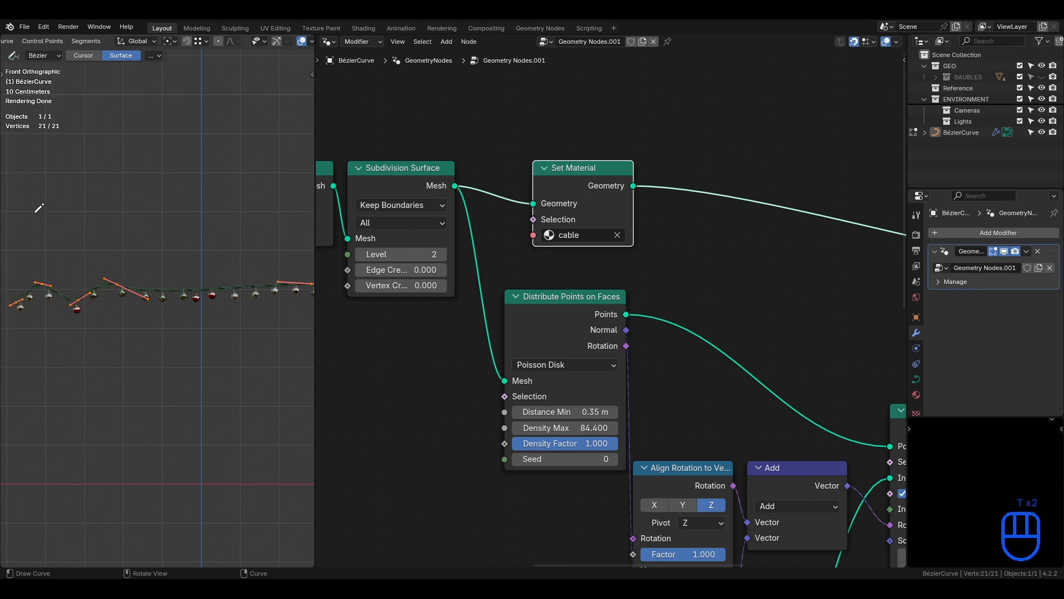
mouse_move(21, 216)
left_mouse_down()
mouse_move(158, 172)
mouse_move(224, 135)
left_mouse_up()
mouse_move(37, 363)
left_mouse_down()
mouse_move(71, 343)
mouse_move(217, 385)
left_mouse_up()
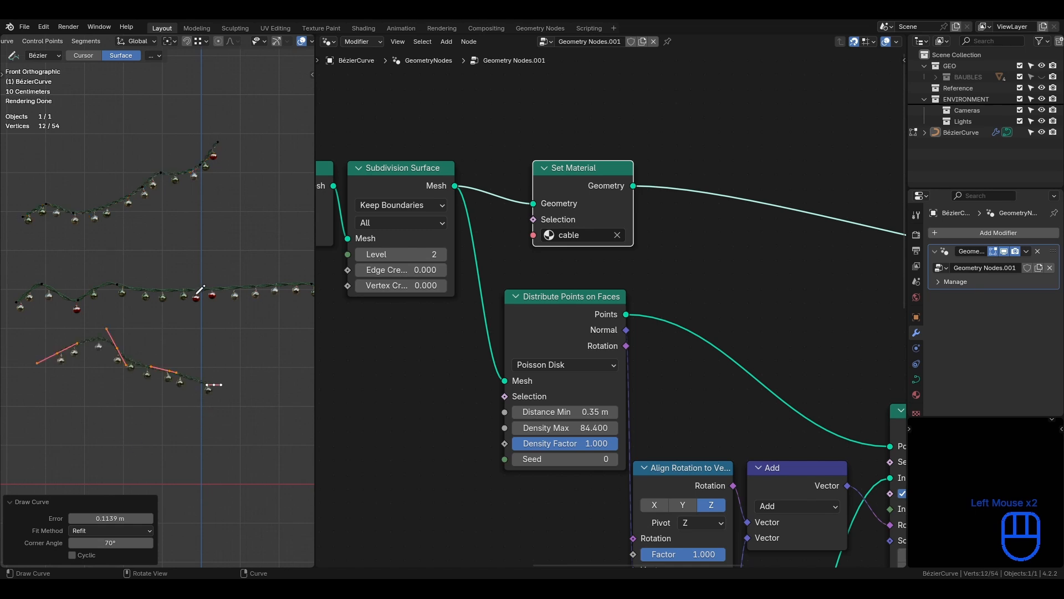
- Draw three more freehand garland strands from rotated perspective views around the existing ones
middle_click_drag(195, 296, 172, 275)
left_click_drag(172, 275, 229, 253)
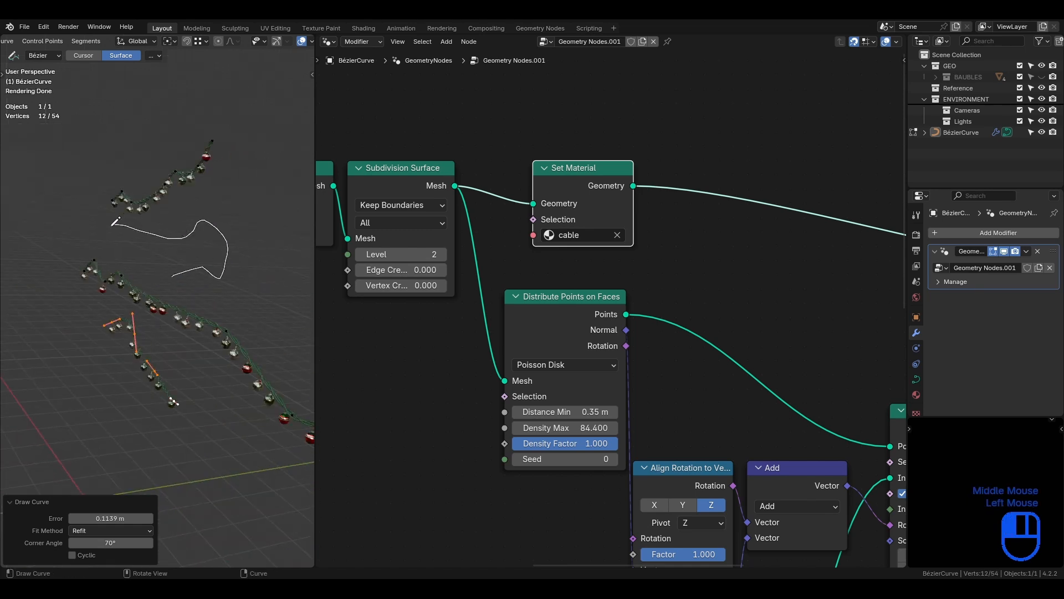
left_click_drag(77, 360, 175, 409)
mouse_move(127, 413)
middle_mouse_down()
mouse_move(139, 396)
mouse_move(222, 357)
mouse_move(271, 370)
mouse_move(252, 333)
middle_mouse_up()
mouse_move(246, 328)
left_mouse_down()
mouse_move(222, 293)
mouse_move(198, 174)
left_mouse_up()
middle_click_drag(262, 317, 177, 350)
scroll(224, 338, "up", 4)
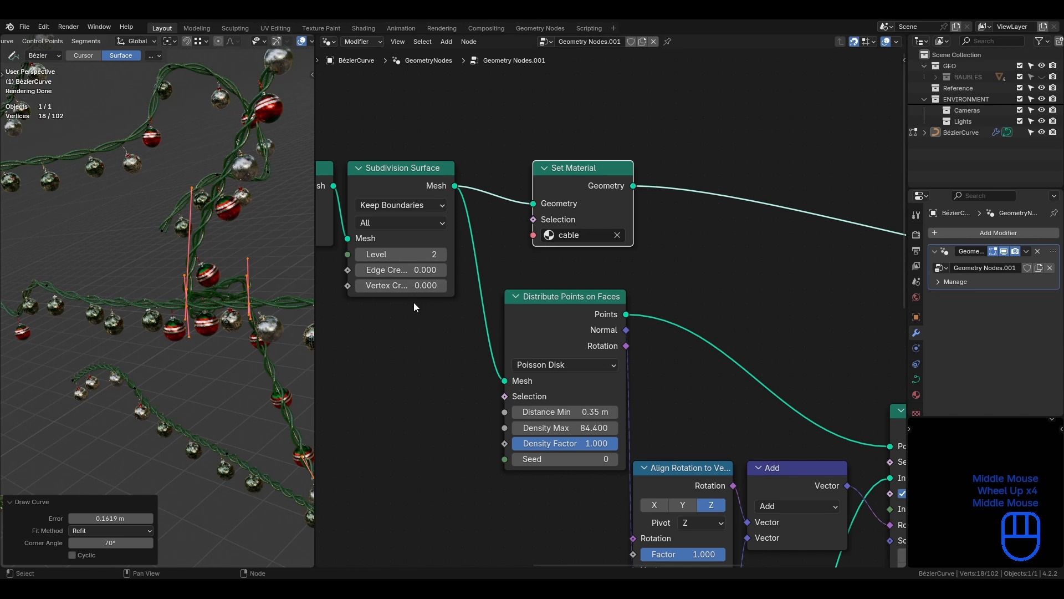
- Return the garland curve to Object Mode, save the file, and view the strands from another angle
scroll(424, 334, "down", 4)
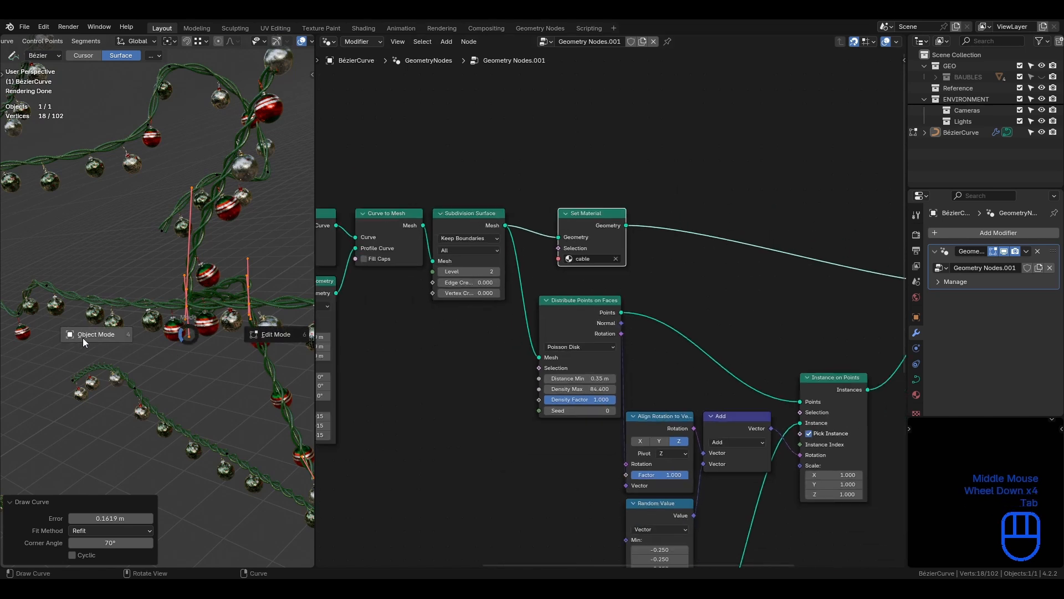
key("Tab")
key("ctrl+s")
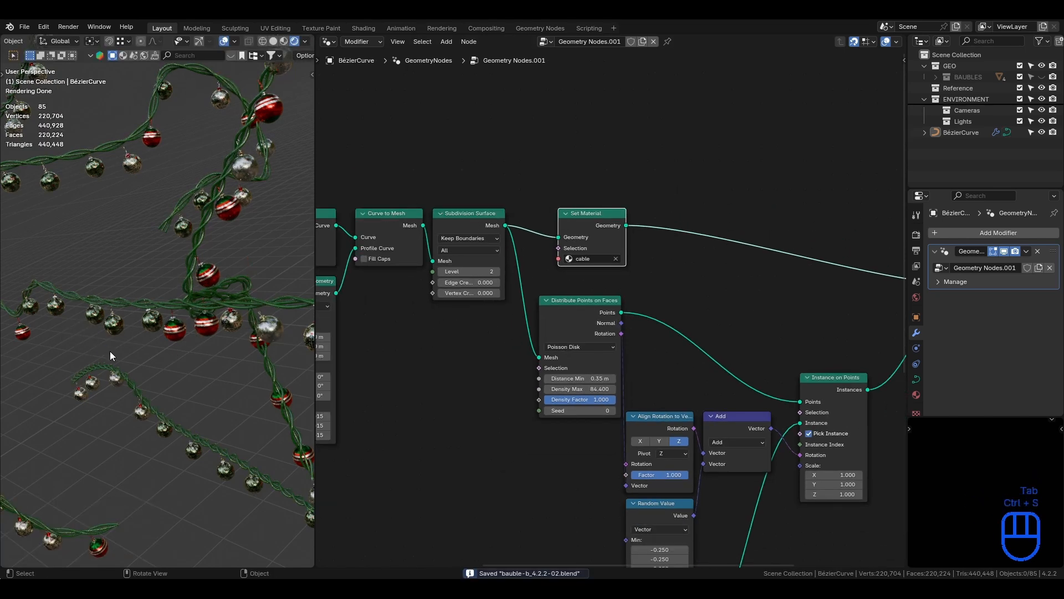
middle_click_drag(110, 351, 145, 350)
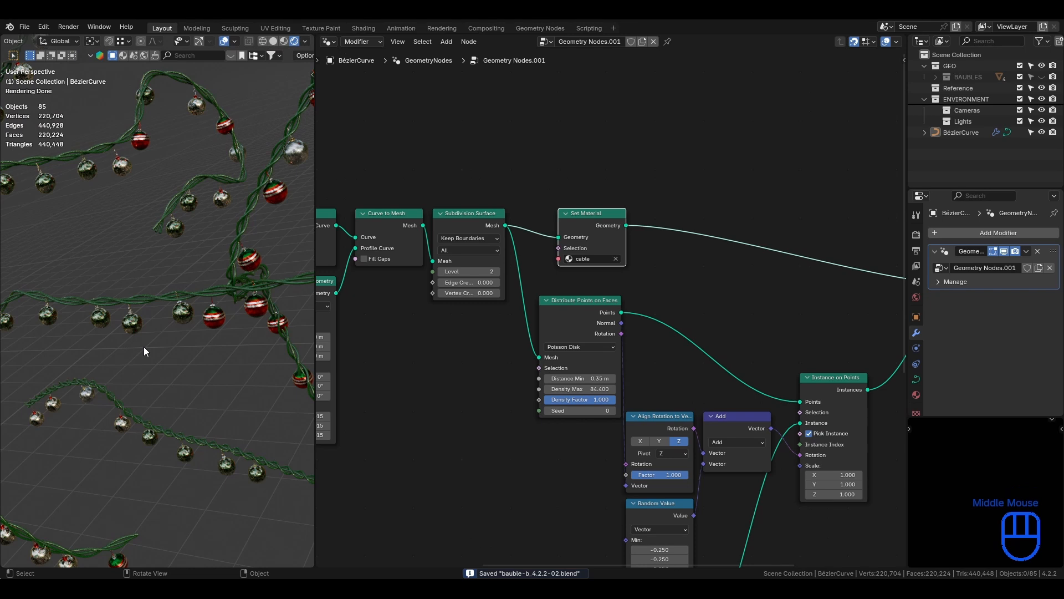